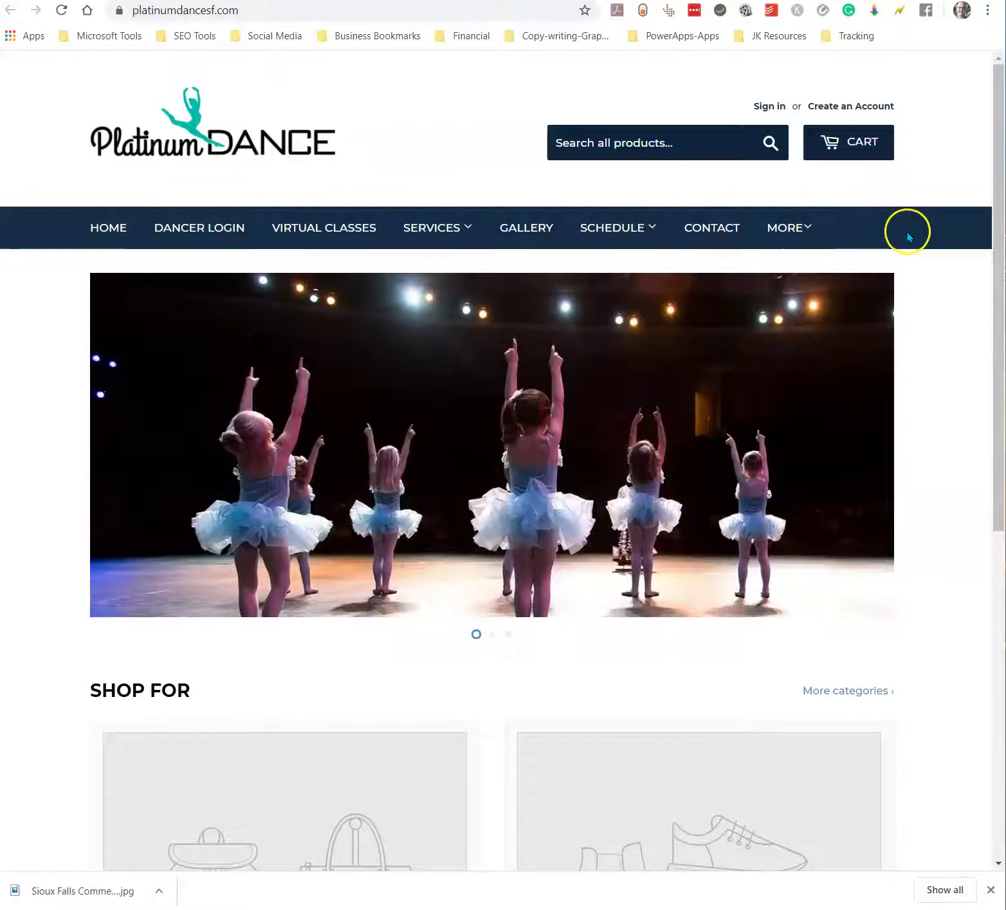
# Browse the grandrapidstree.com homepage, SERVICE menu included, down to the Tree Removal section and Free Quote form
pyautogui.scroll(-6, 936, 245)
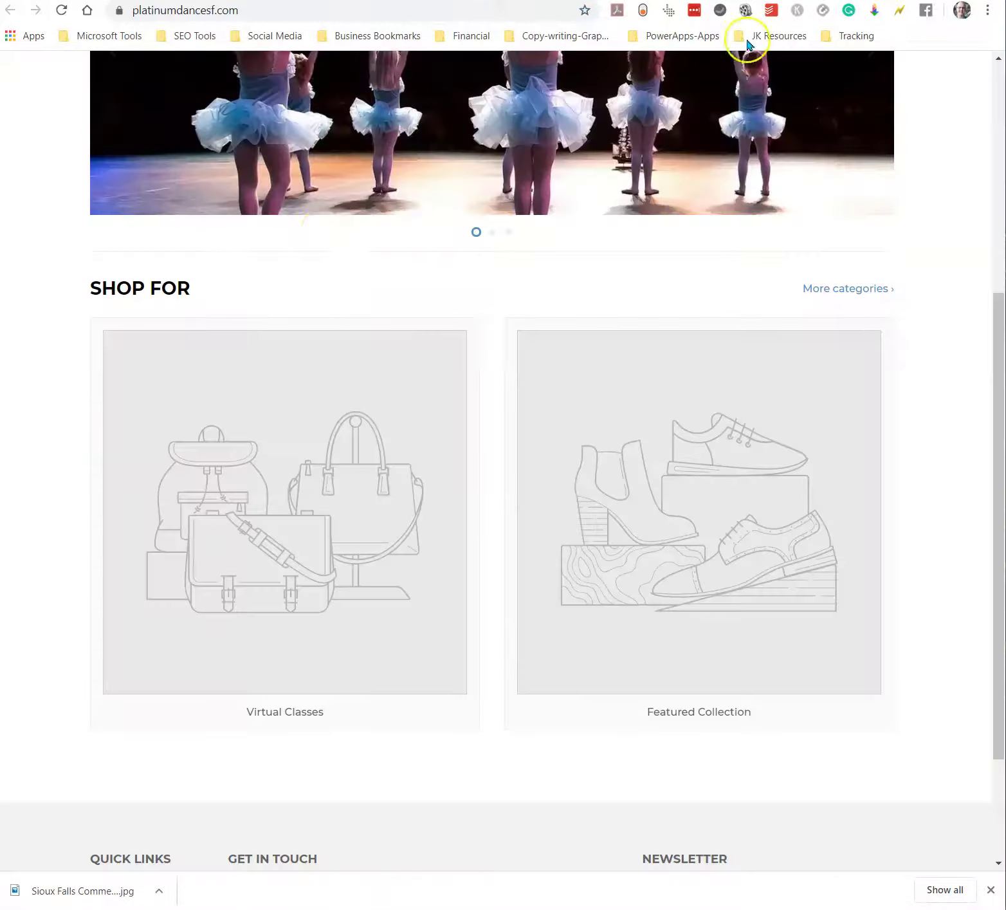
pyautogui.scroll(4, 304, 301)
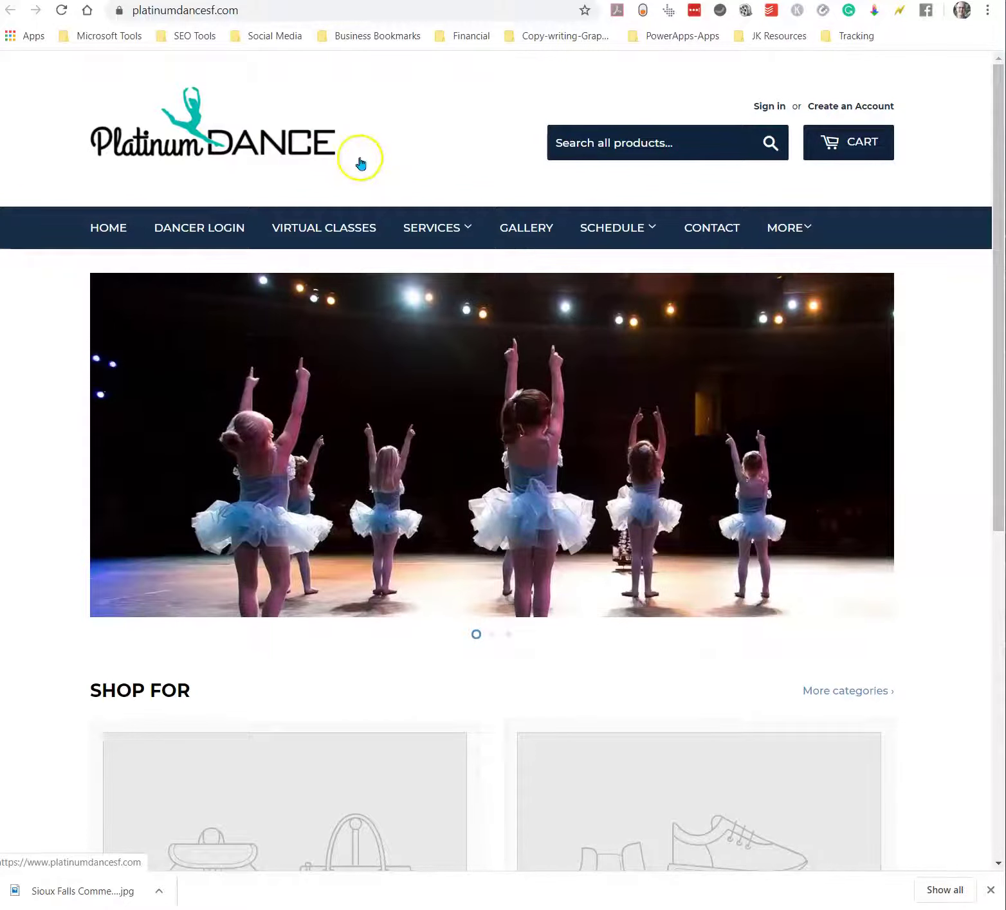
pyautogui.scroll(-2, 827, 283)
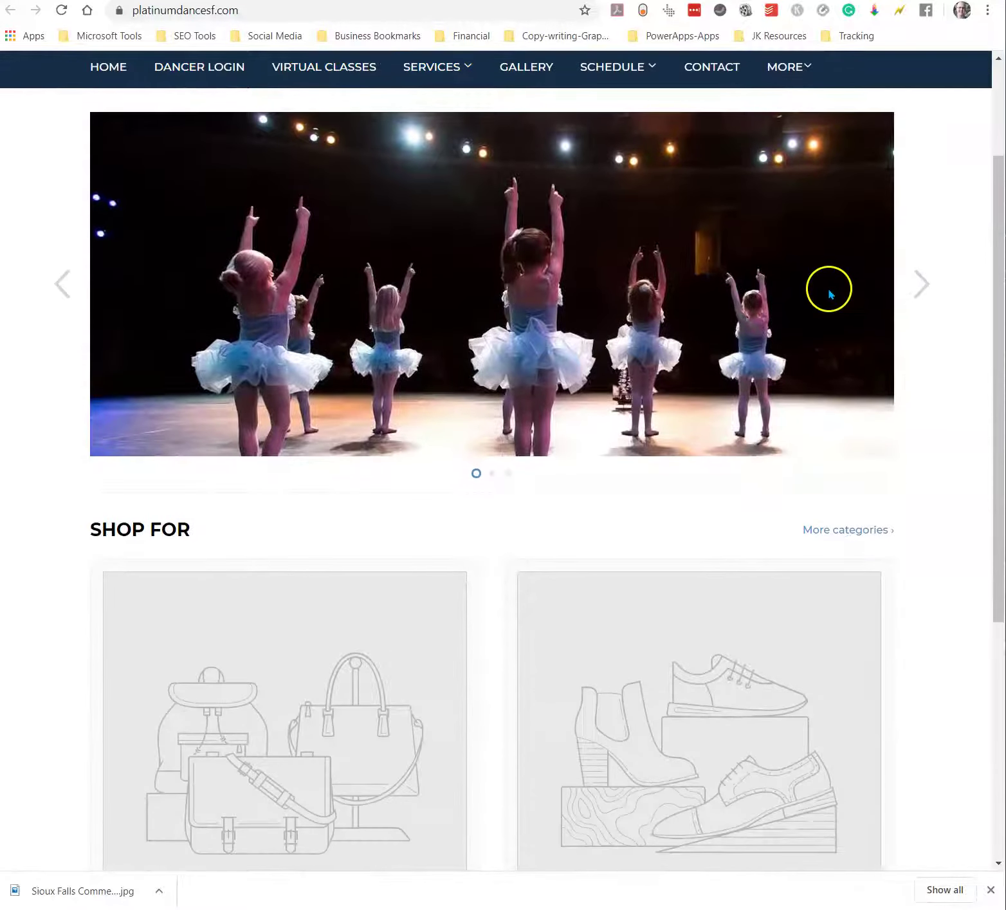
pyautogui.scroll(2, 829, 290)
pyautogui.scroll(-3, 828, 288)
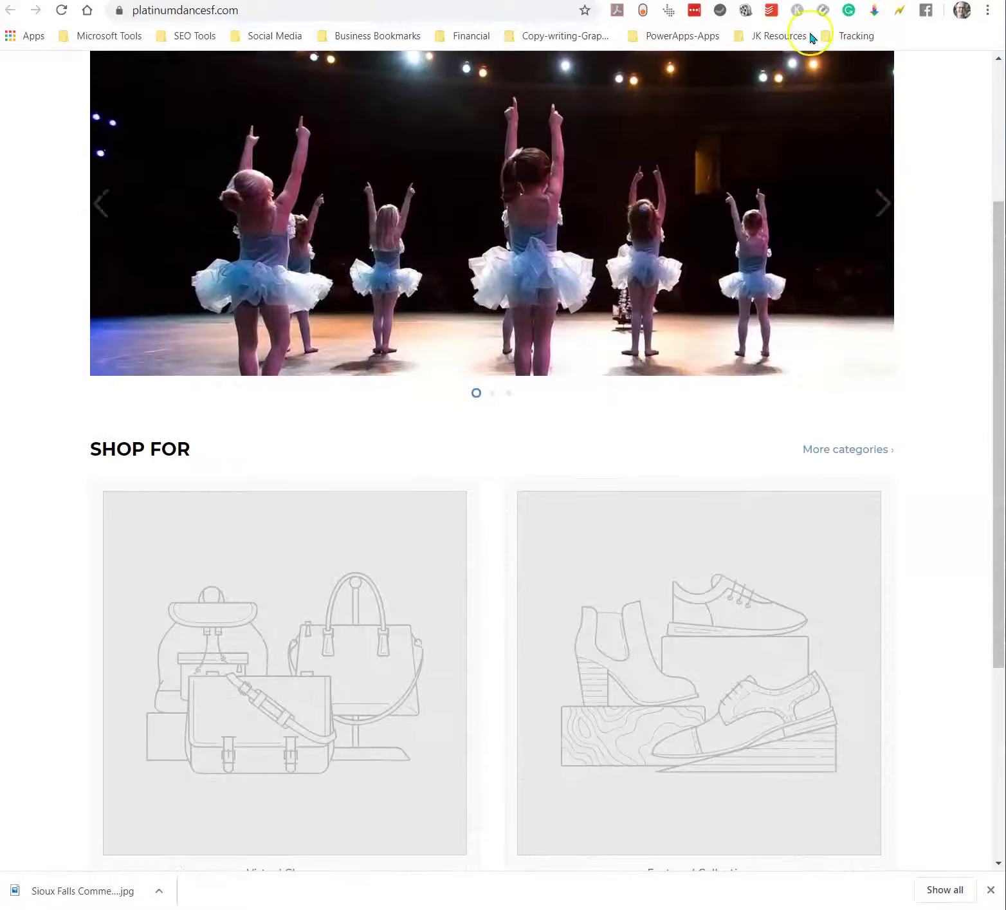
pyautogui.scroll(3, 283, 167)
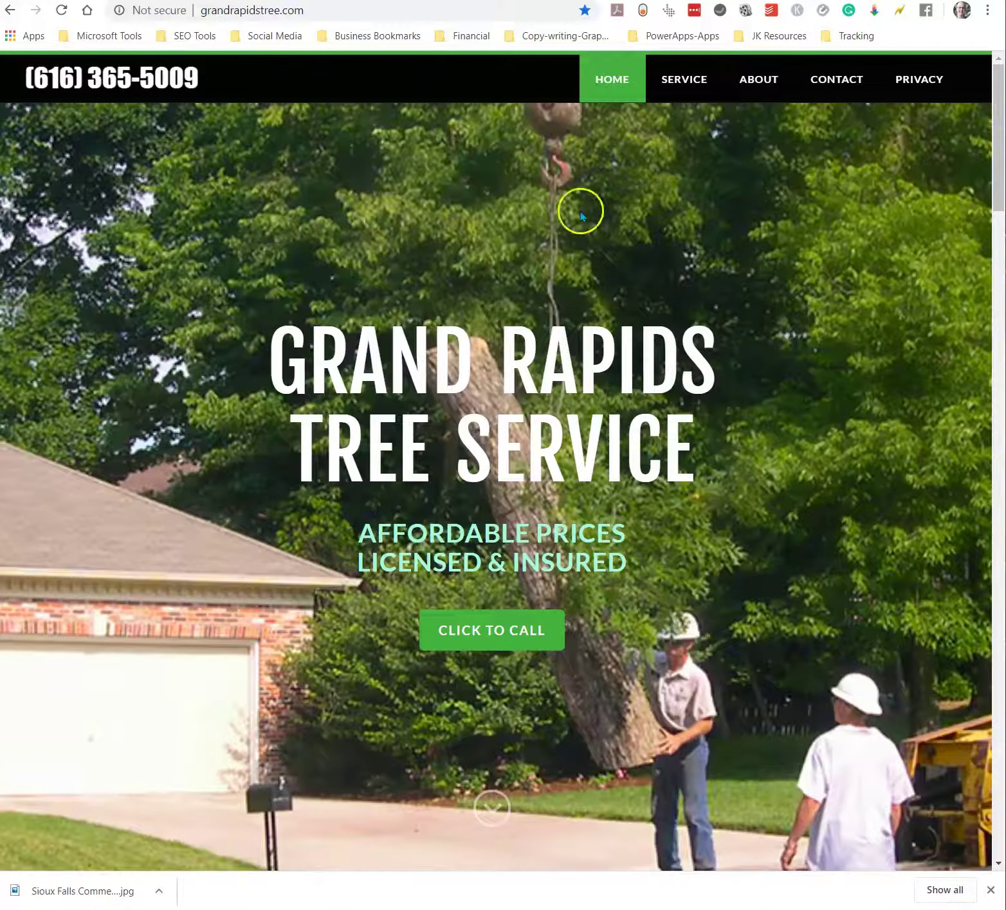
pyautogui.scroll(-8, 625, 210)
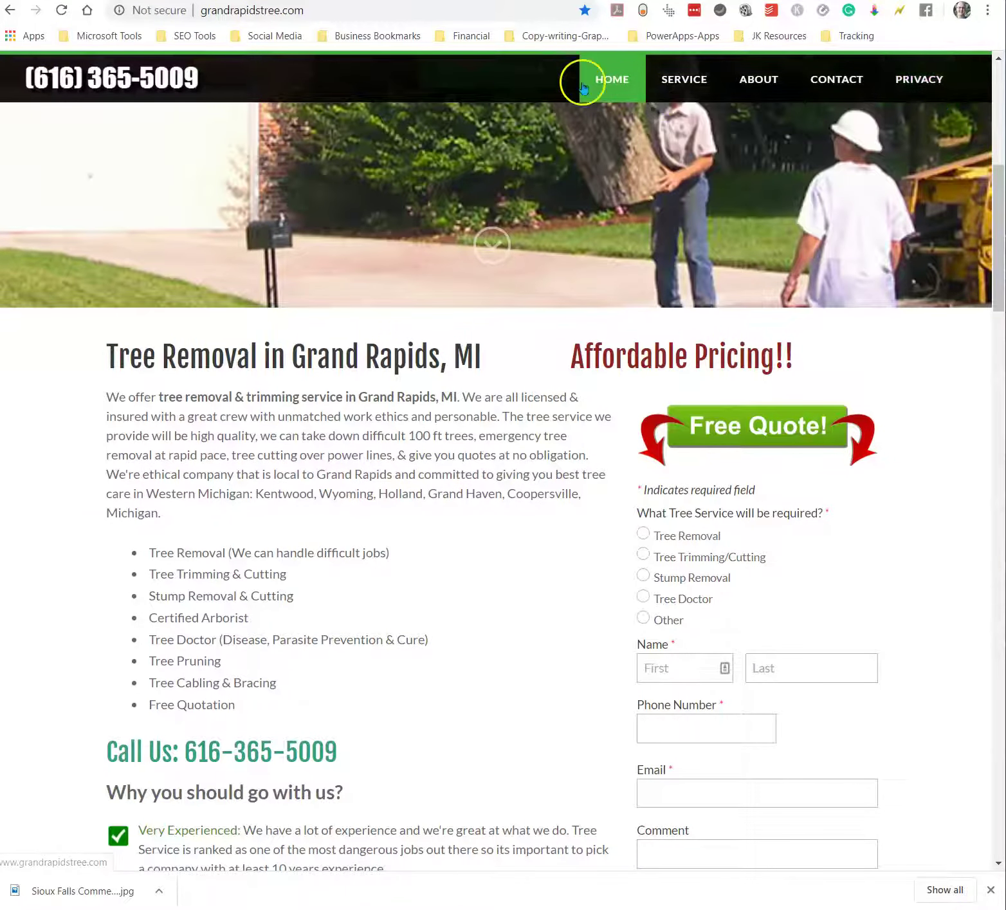
pyautogui.moveTo(681, 83)
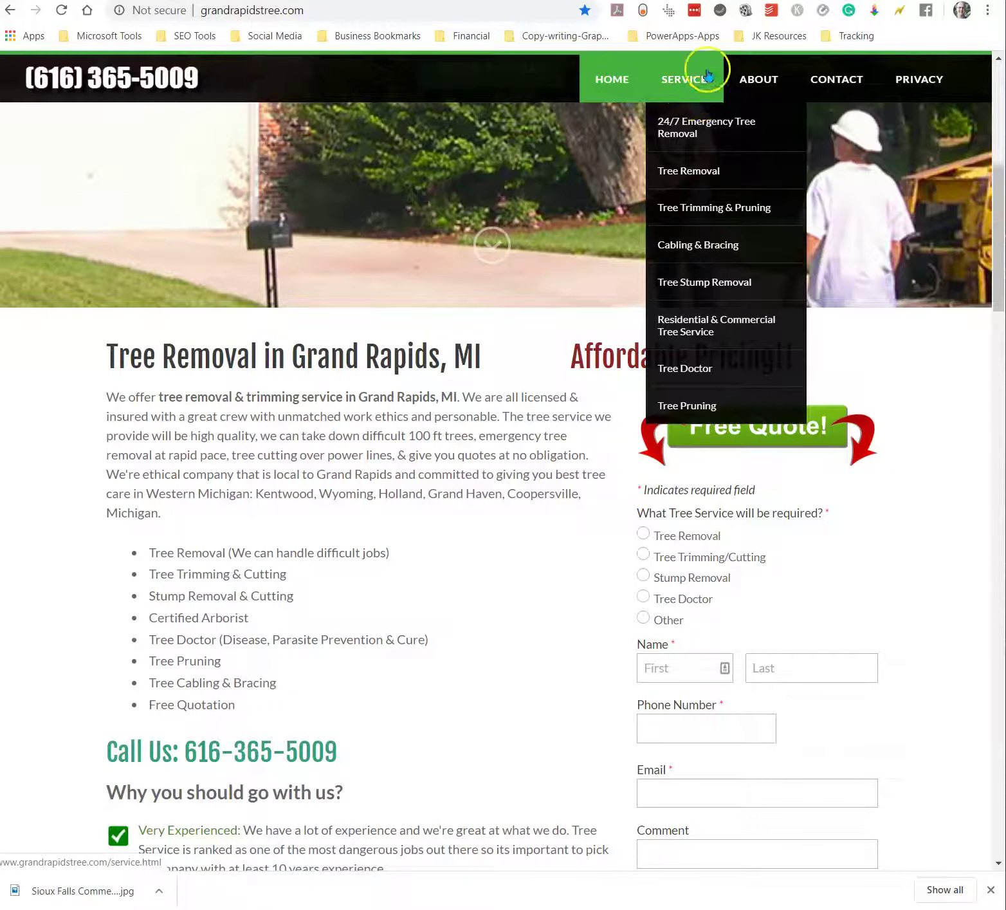
pyautogui.scroll(-3, 342, 438)
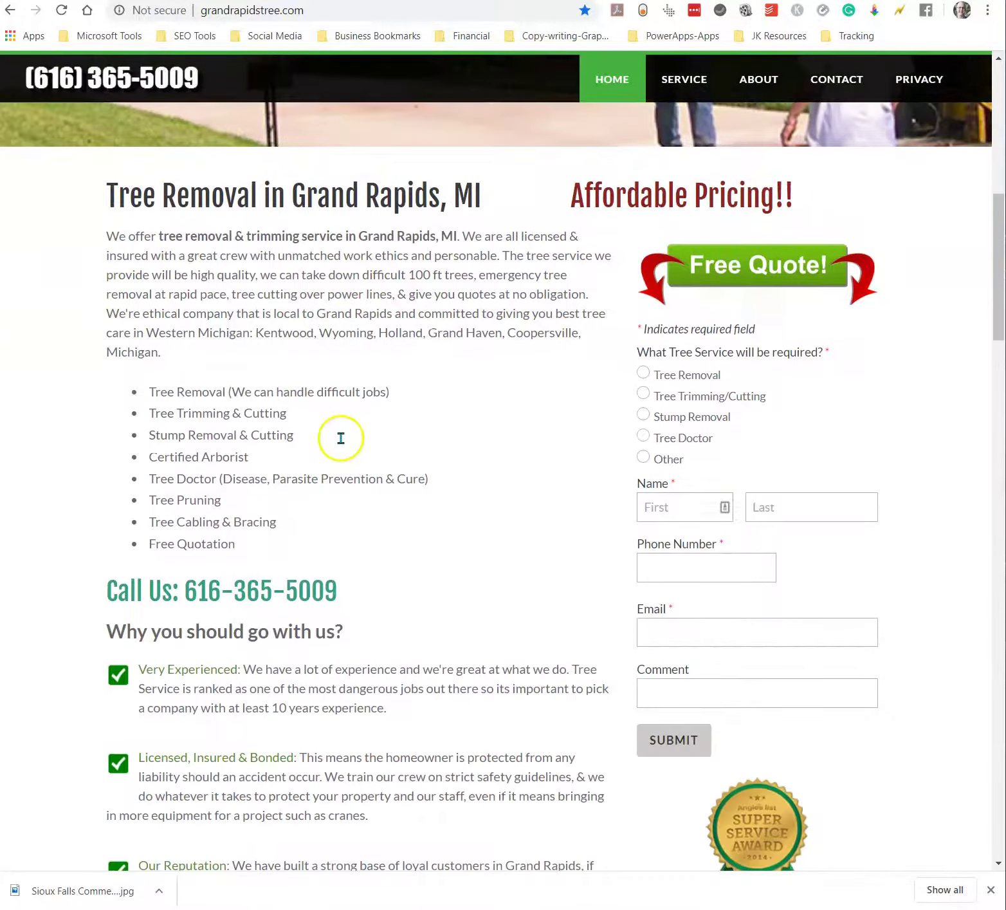
pyautogui.scroll(-2, 335, 431)
pyautogui.scroll(5, 334, 431)
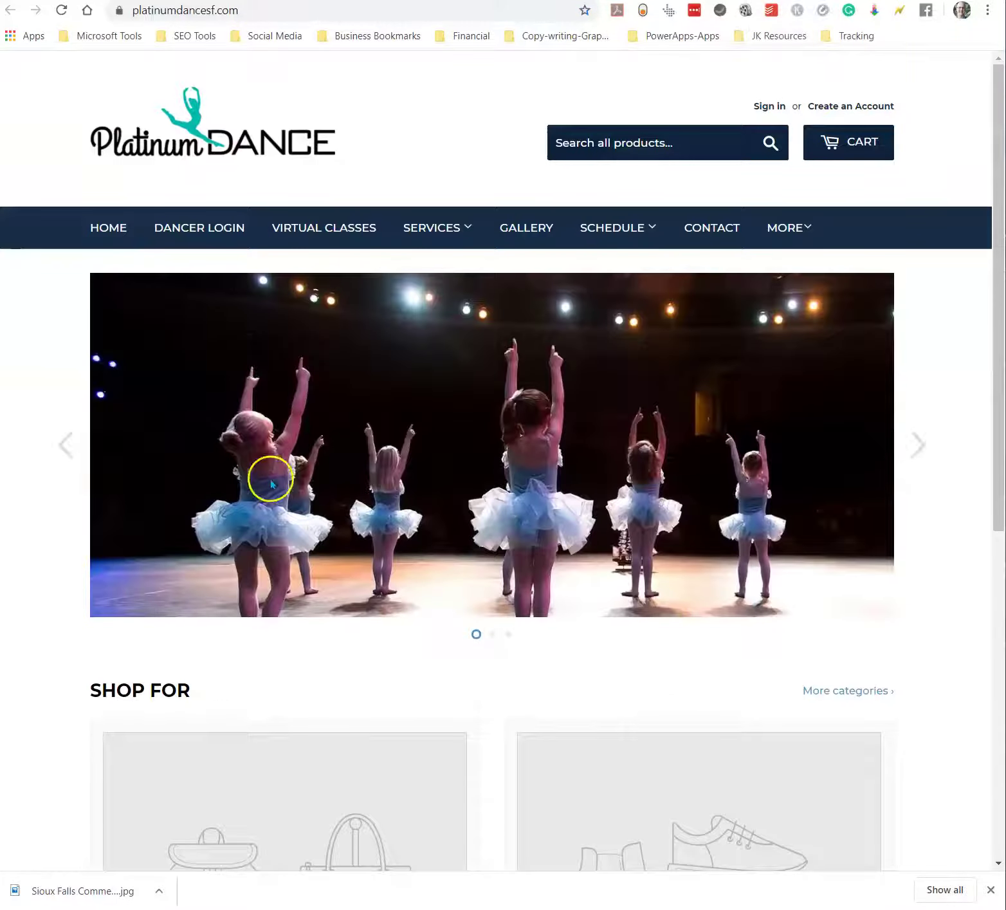
# Check the Platinum Dance recital slideshow photo's file name with Save image as, then cancel
pyautogui.scroll(-4, 270, 478)
pyautogui.scroll(-3, 634, 390)
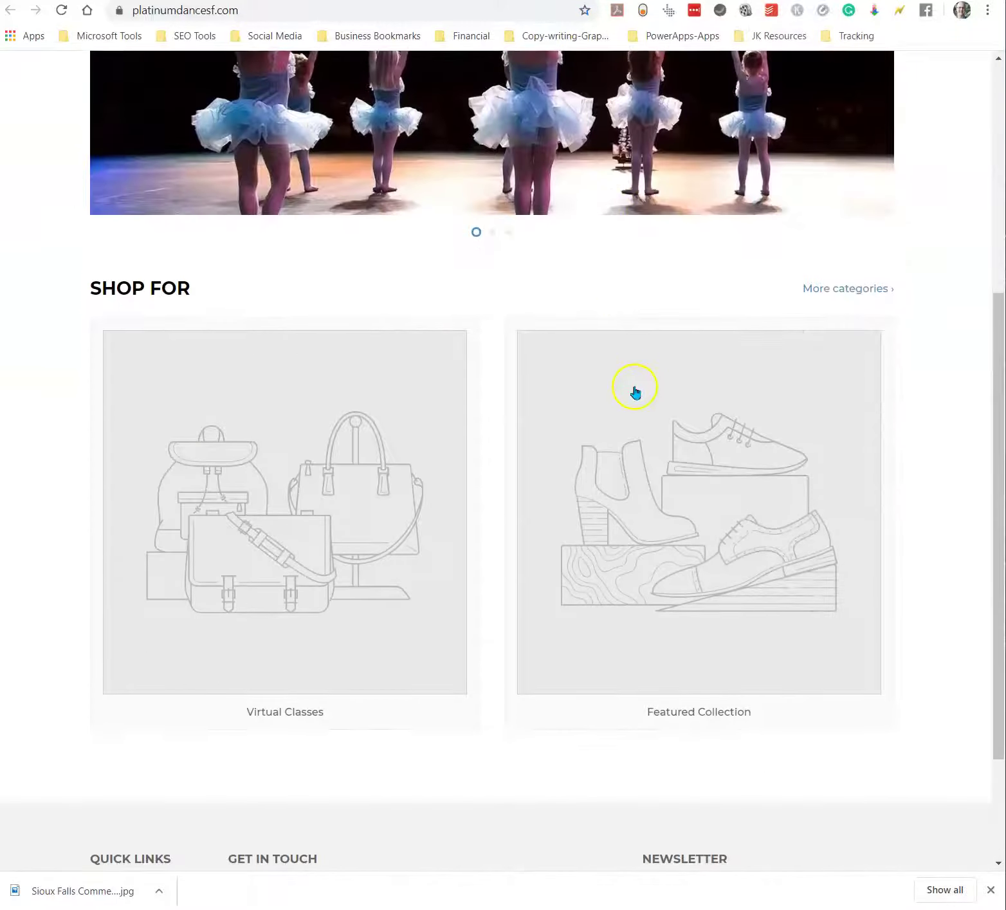
pyautogui.scroll(-2, 645, 721)
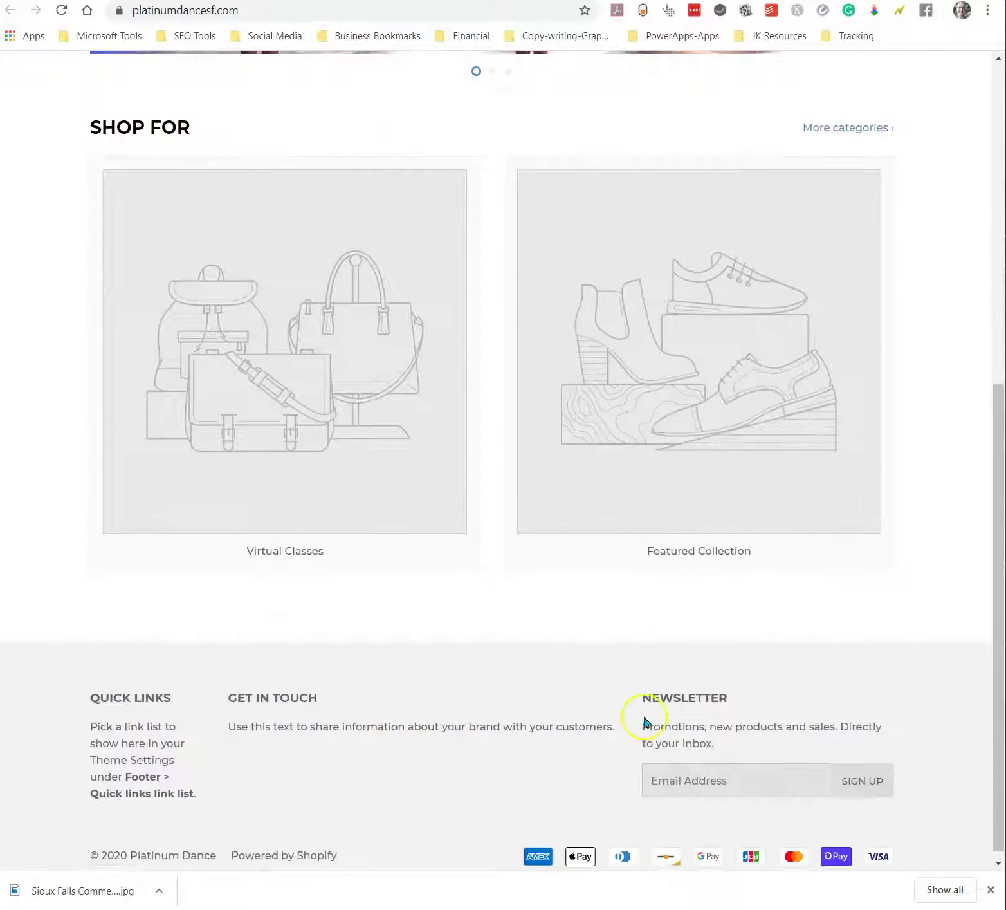
pyautogui.scroll(7, 321, 665)
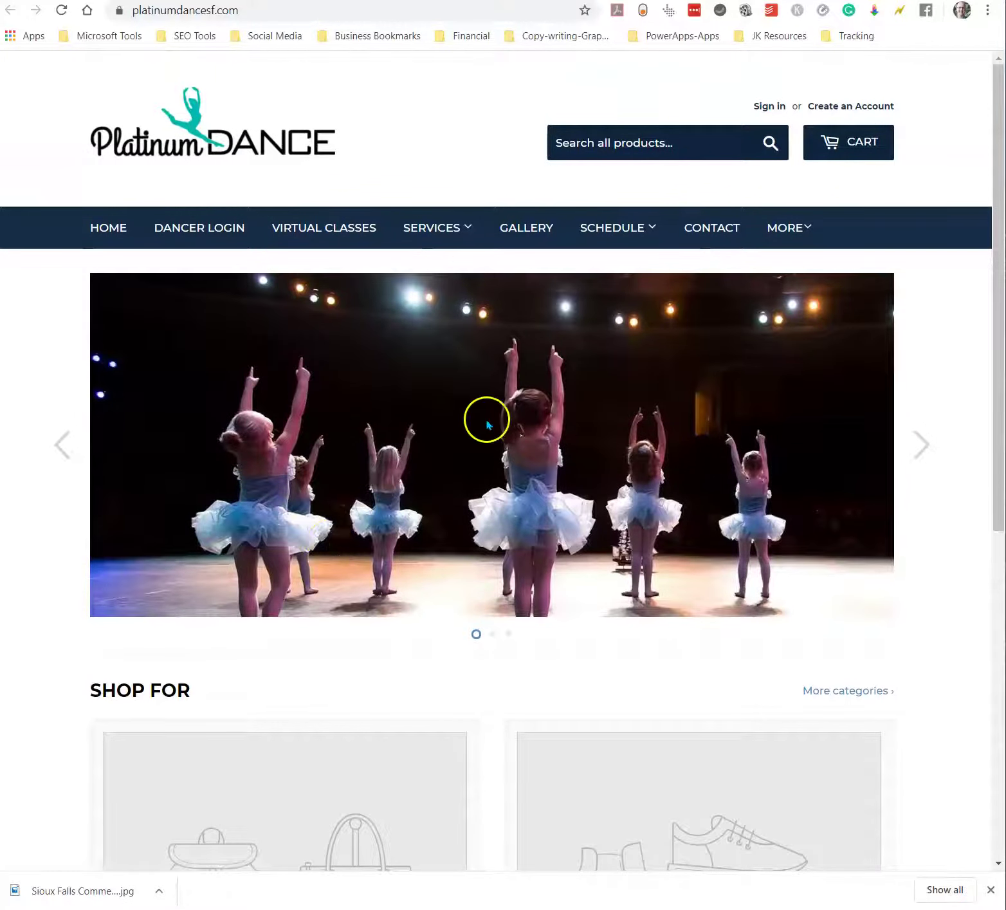
pyautogui.rightClick(489, 413)
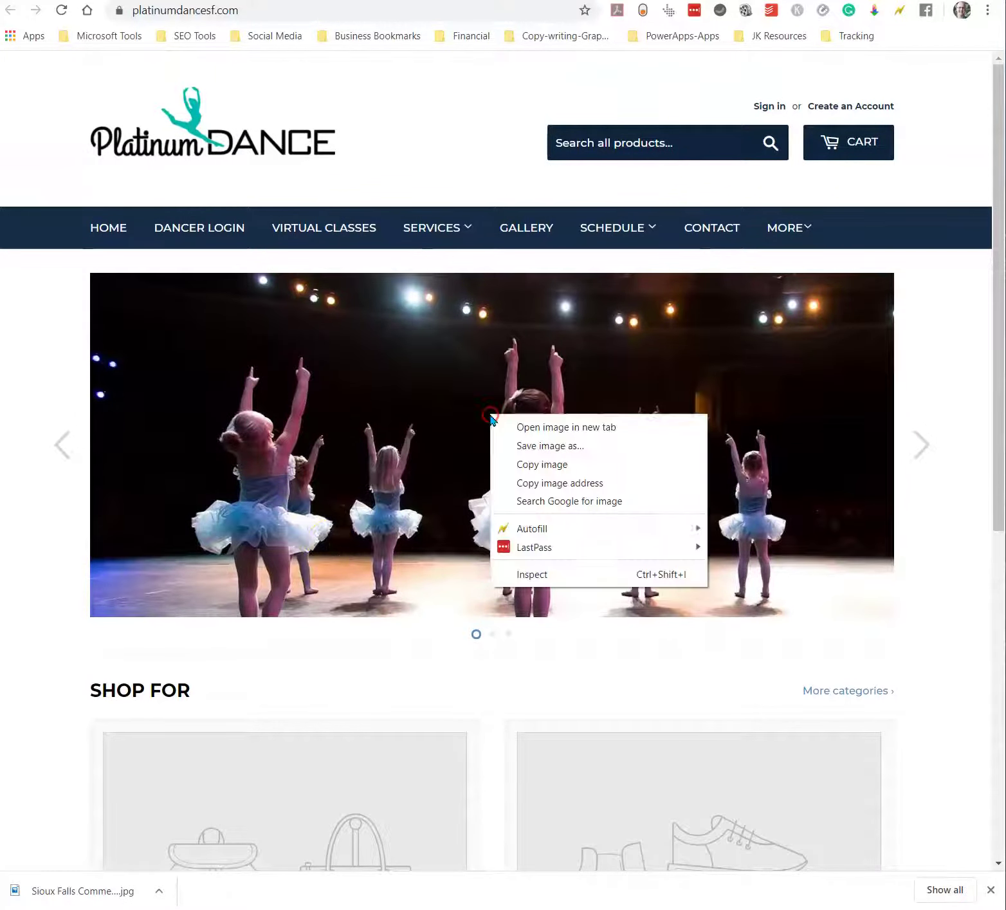
pyautogui.click(585, 445)
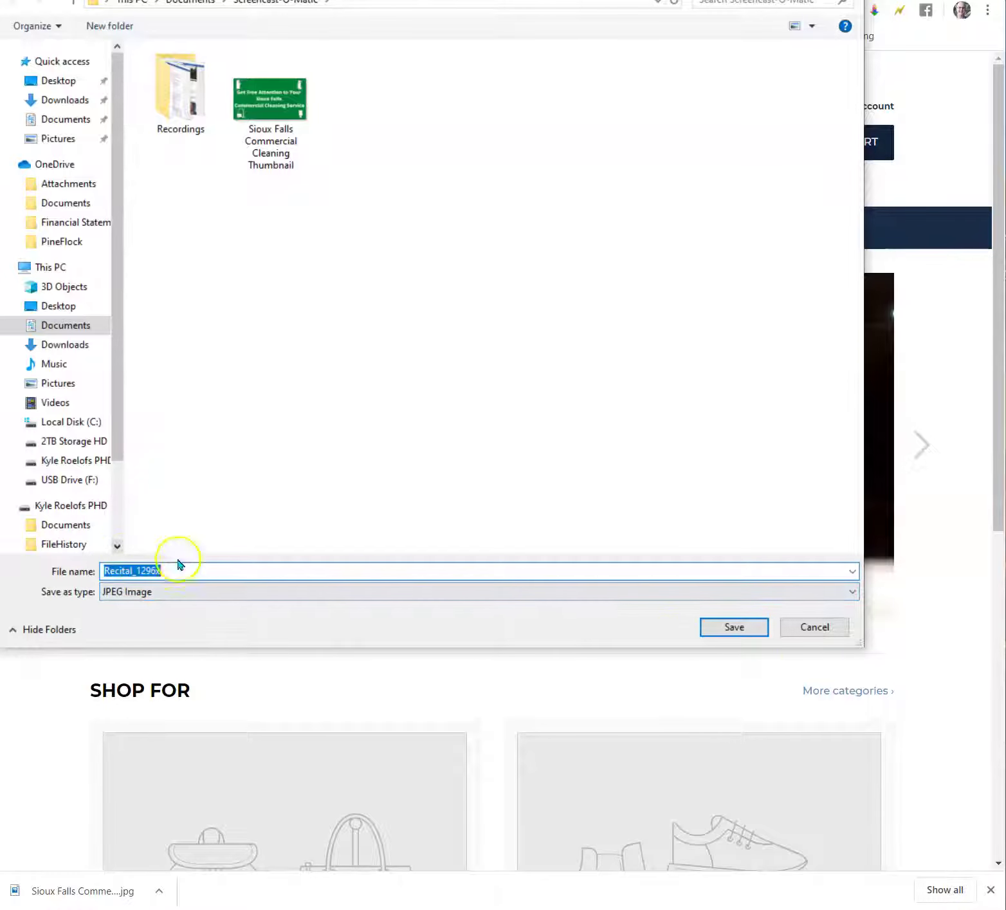
pyautogui.click(830, 629)
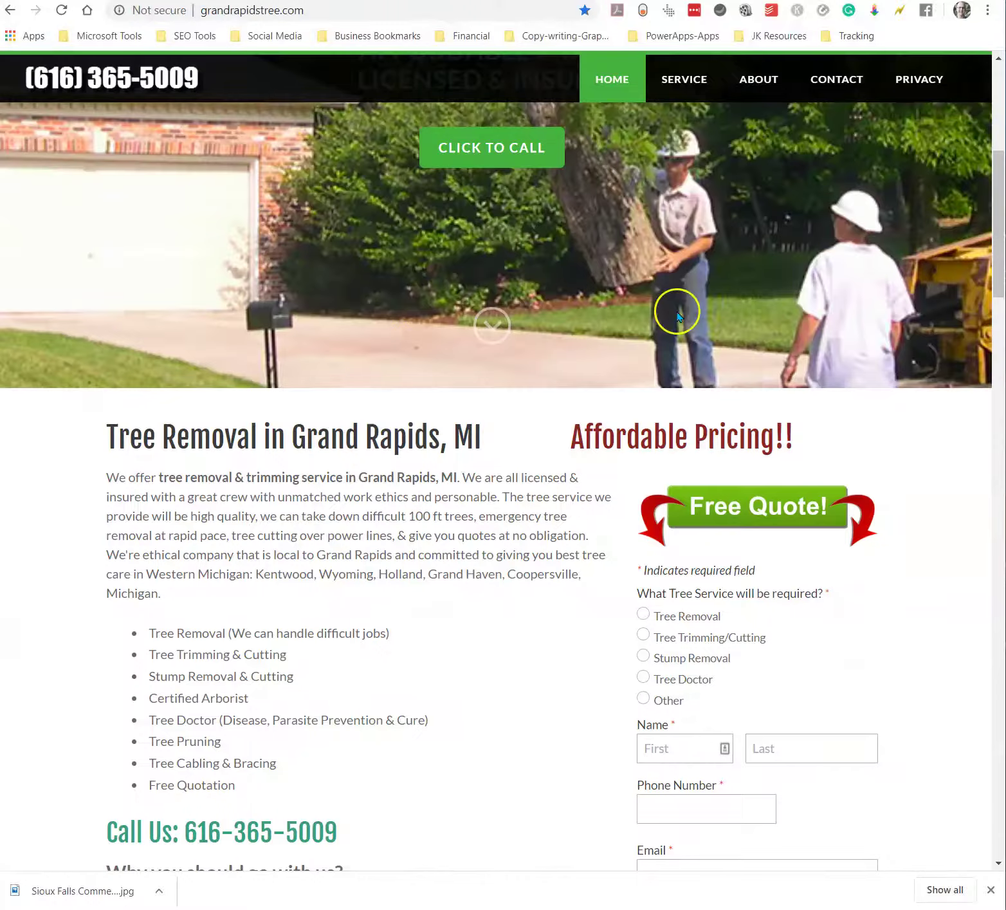
# Reveal the fallen-tree photo's file name, 3172165_orig, then cancel without saving
pyautogui.scroll(-13, 677, 316)
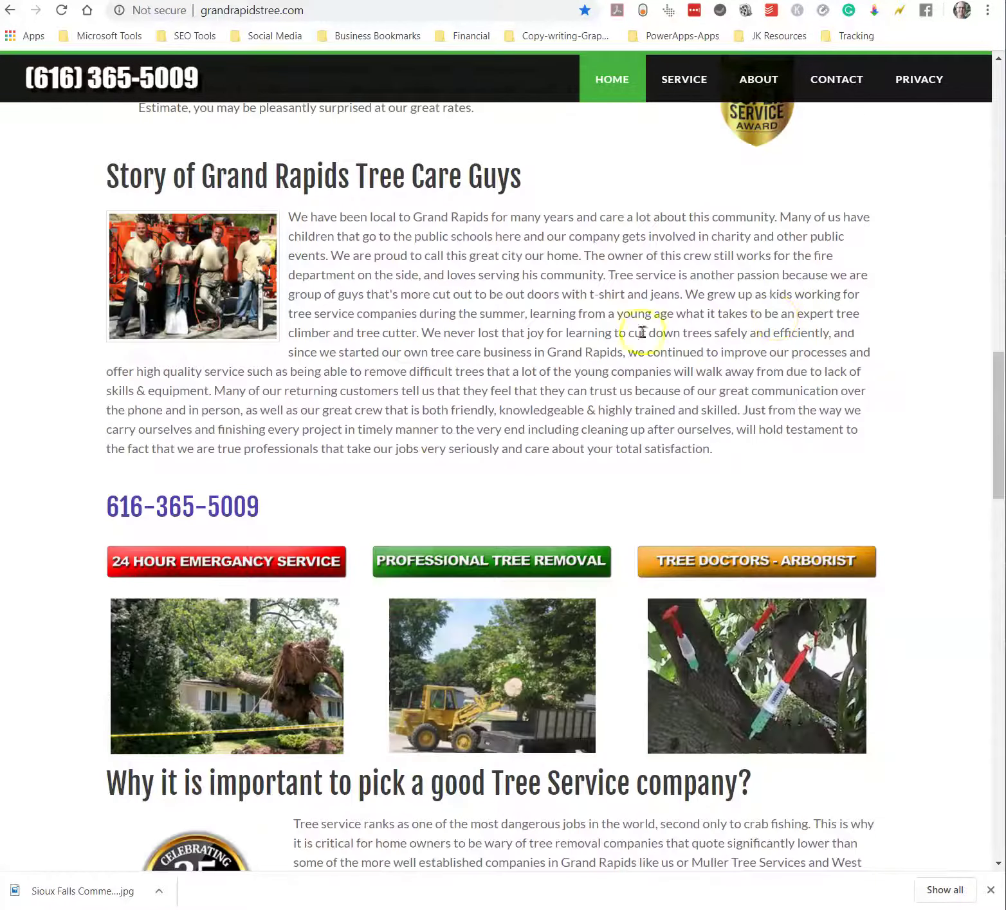
pyautogui.scroll(-3, 696, 414)
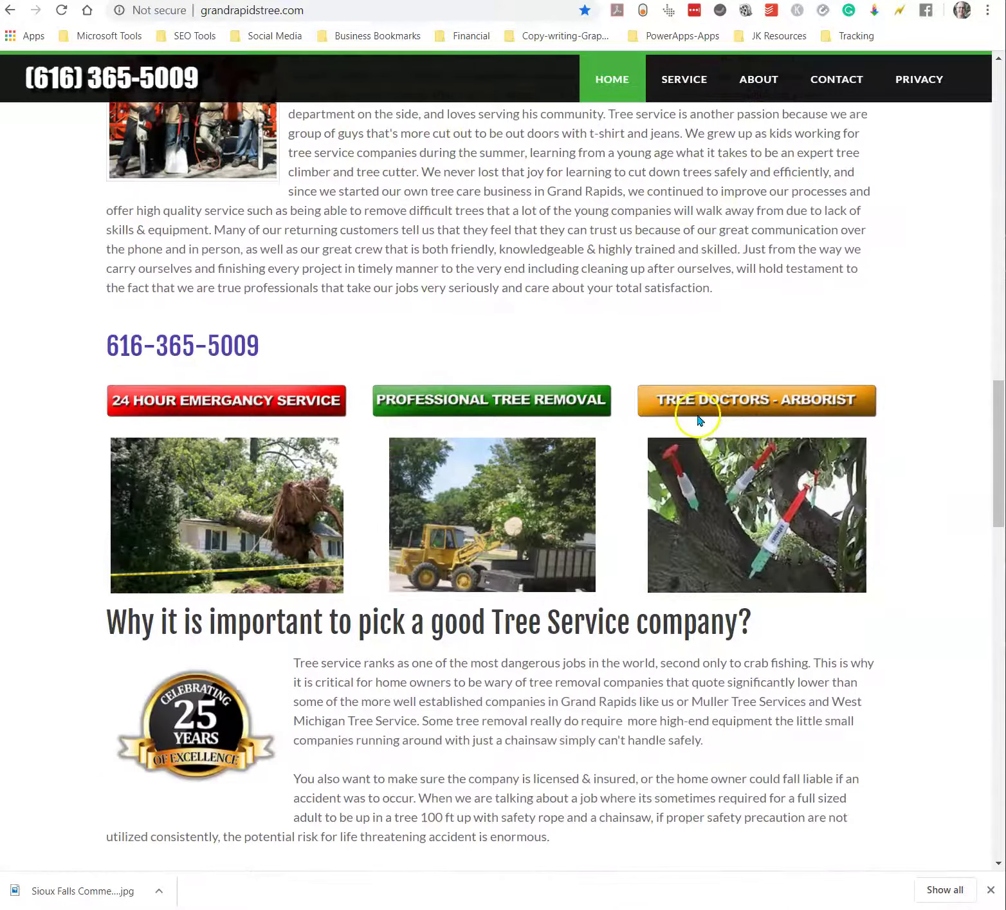
pyautogui.rightClick(258, 509)
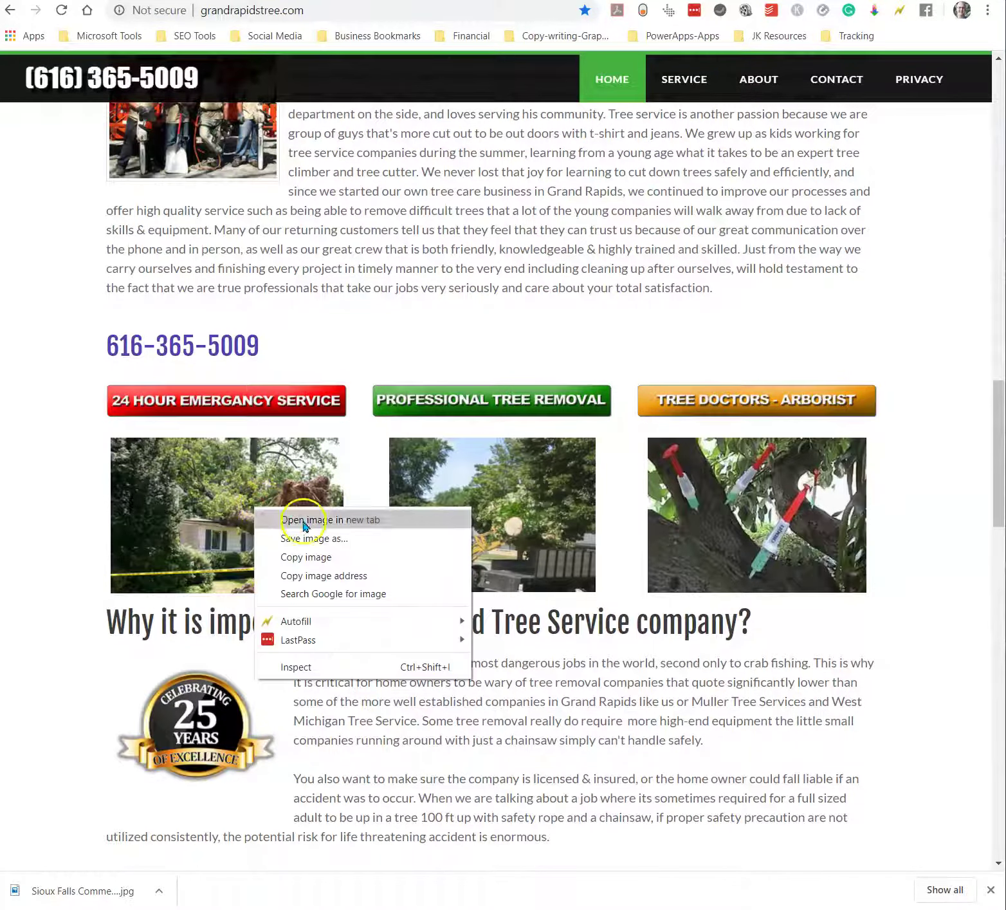
pyautogui.click(348, 539)
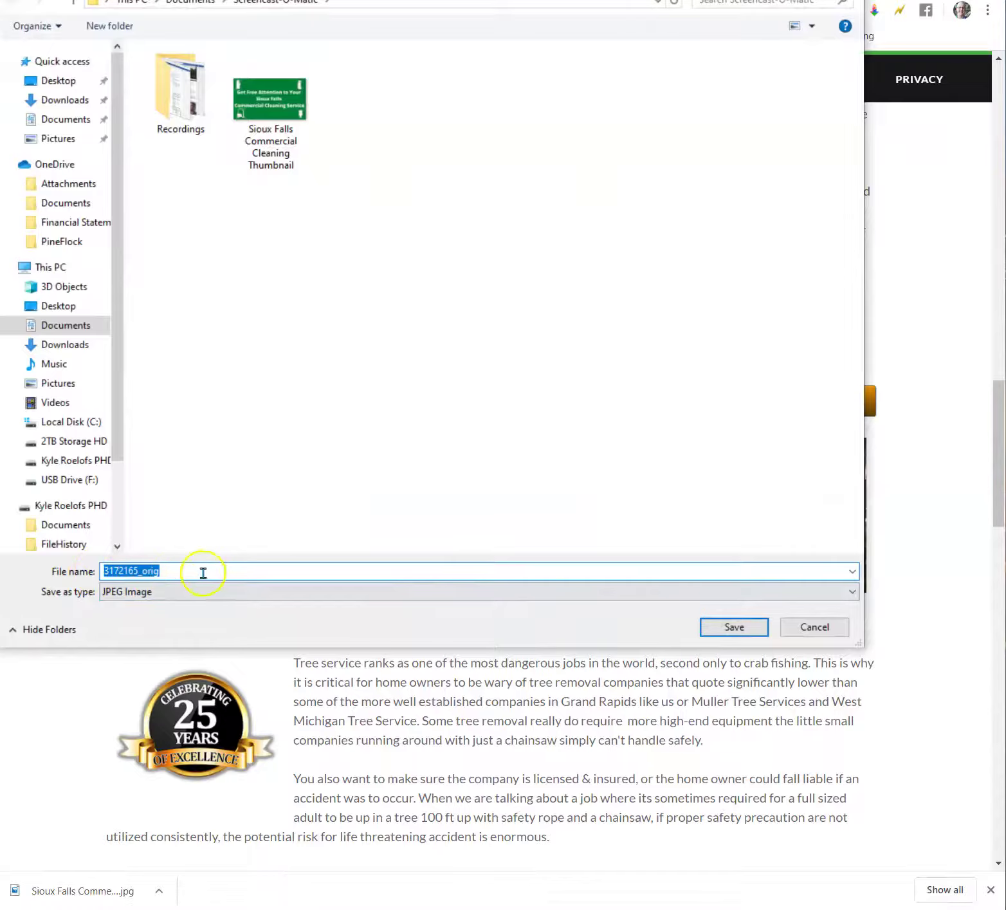
pyautogui.click(798, 630)
pyautogui.scroll(-5, 647, 547)
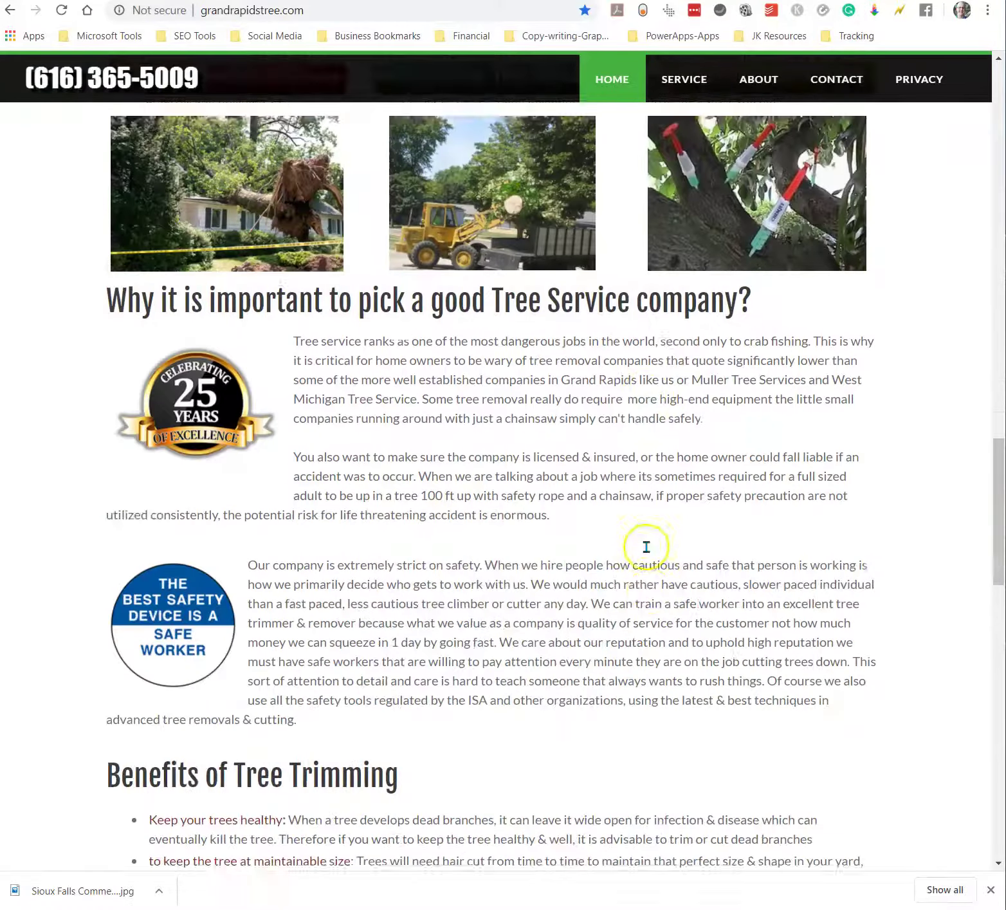
pyautogui.scroll(-6, 649, 551)
pyautogui.scroll(20, 651, 554)
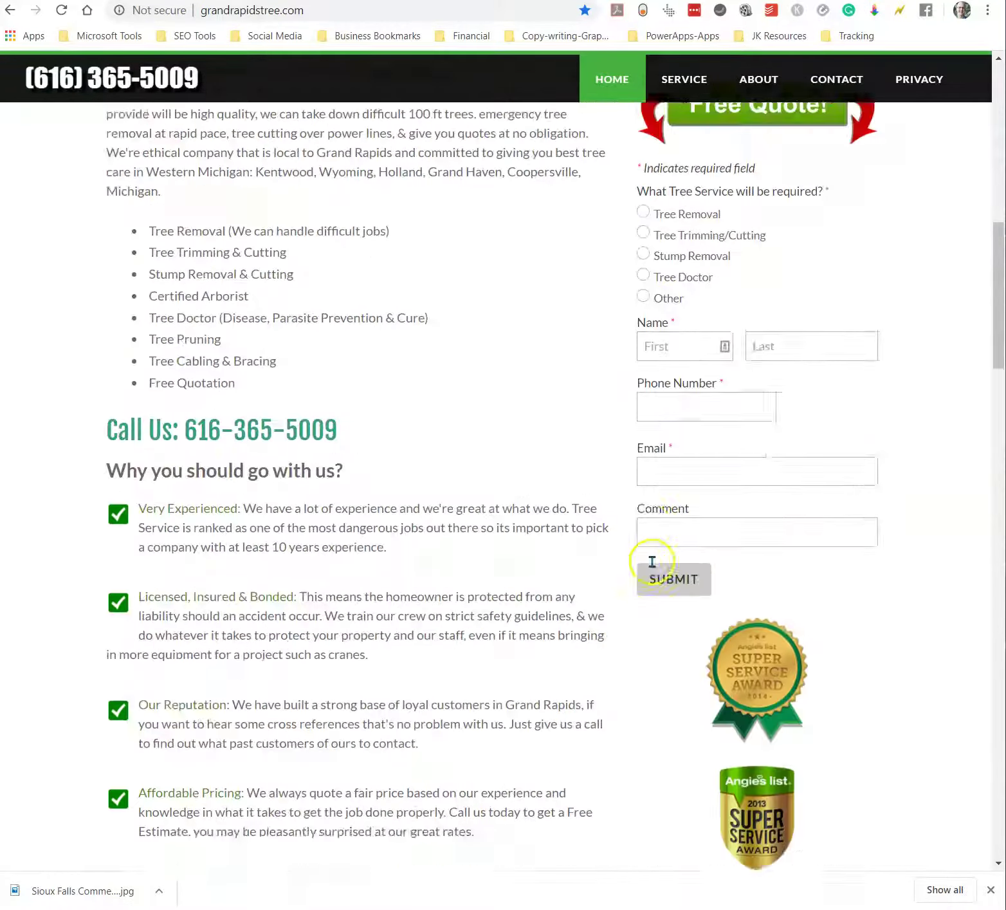
pyautogui.scroll(12, 650, 561)
pyautogui.scroll(-5, 450, 611)
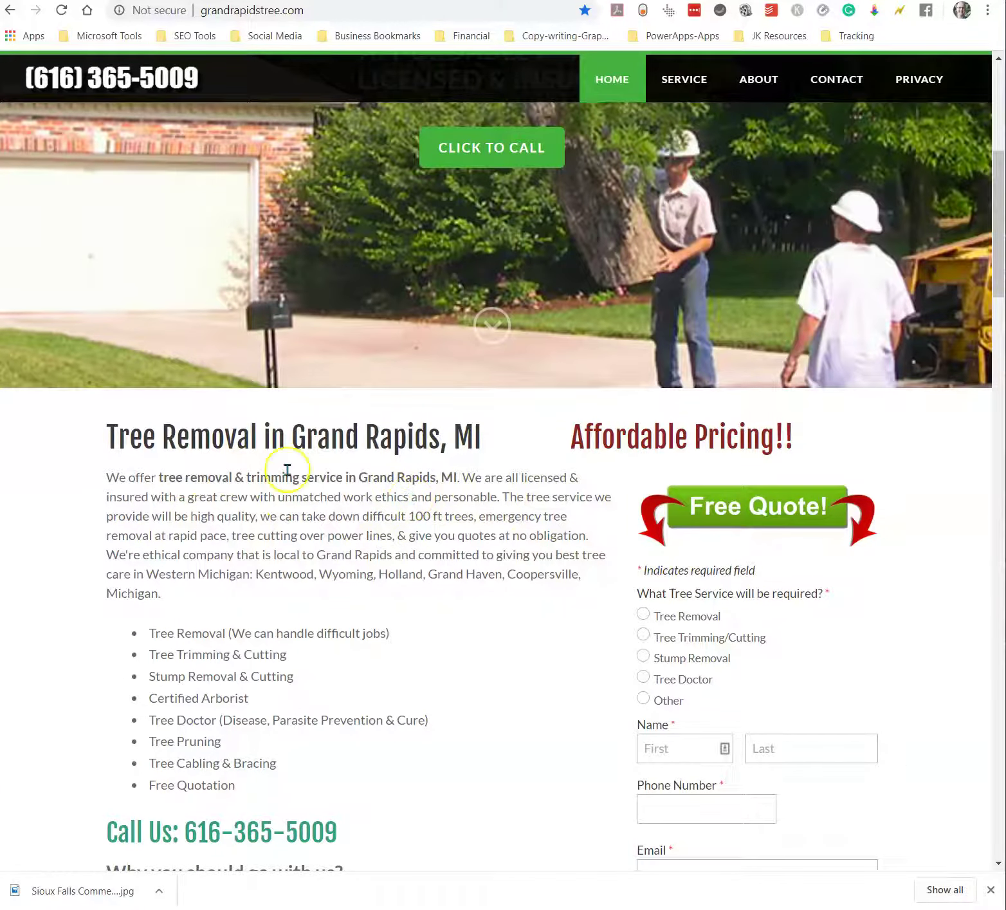
pyautogui.scroll(-4, 386, 483)
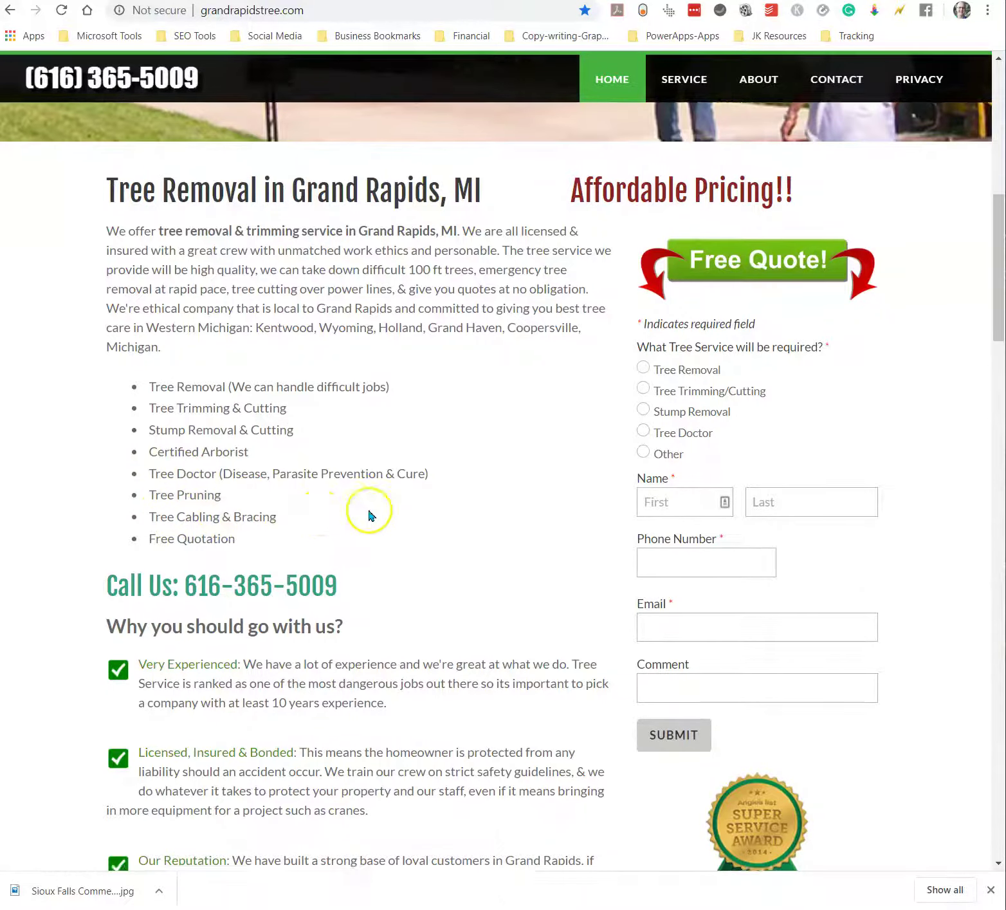
pyautogui.scroll(-3, 399, 515)
pyautogui.scroll(-5, 550, 483)
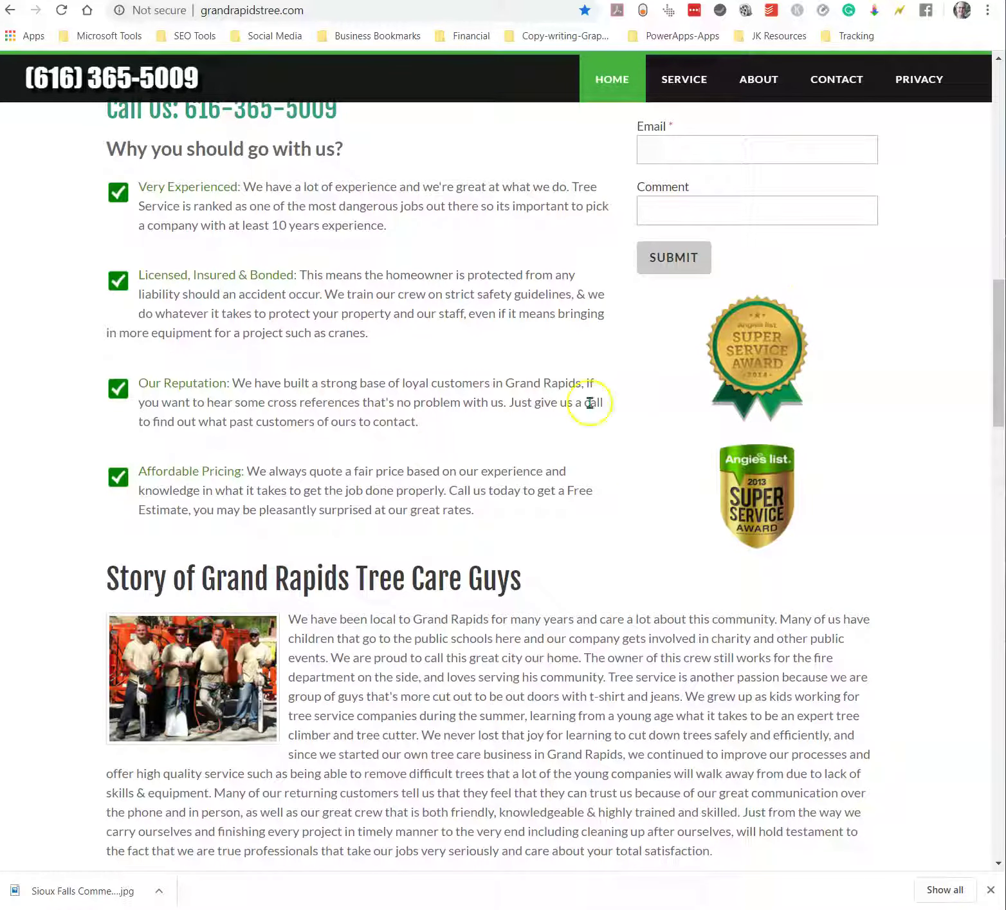
pyautogui.scroll(10, 218, 438)
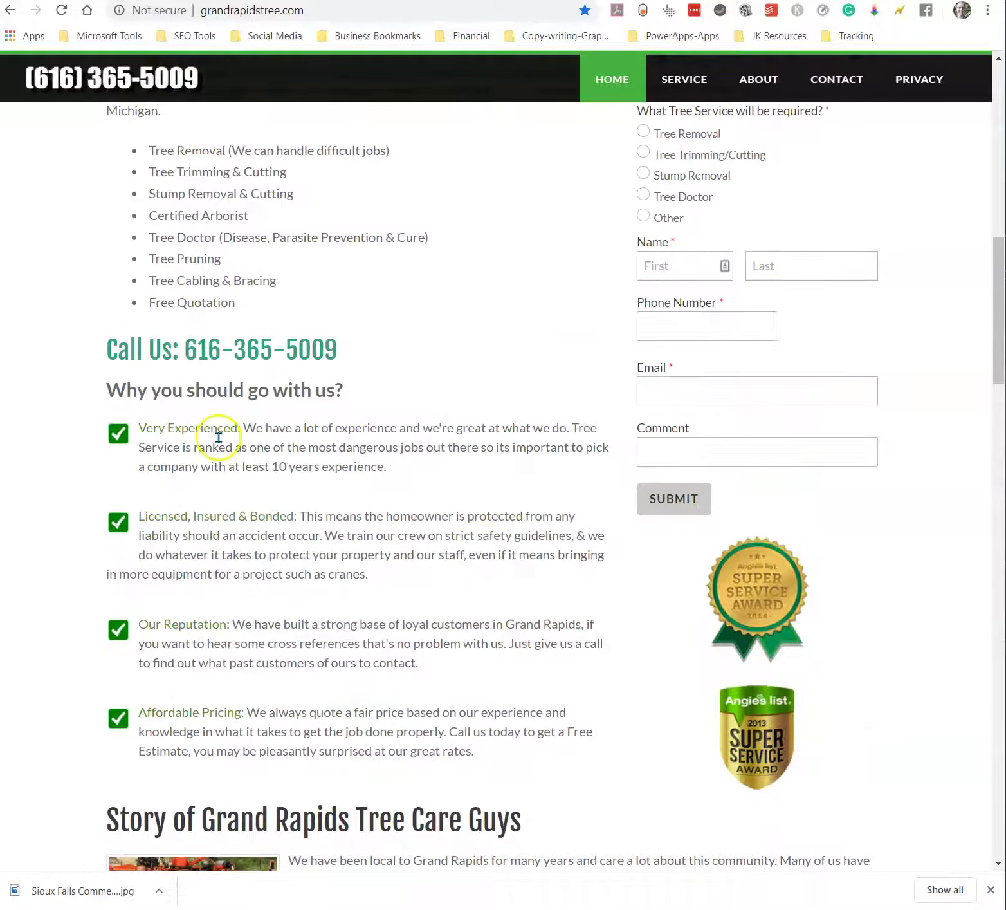
pyautogui.scroll(-9, 360, 492)
pyautogui.scroll(-10, 372, 502)
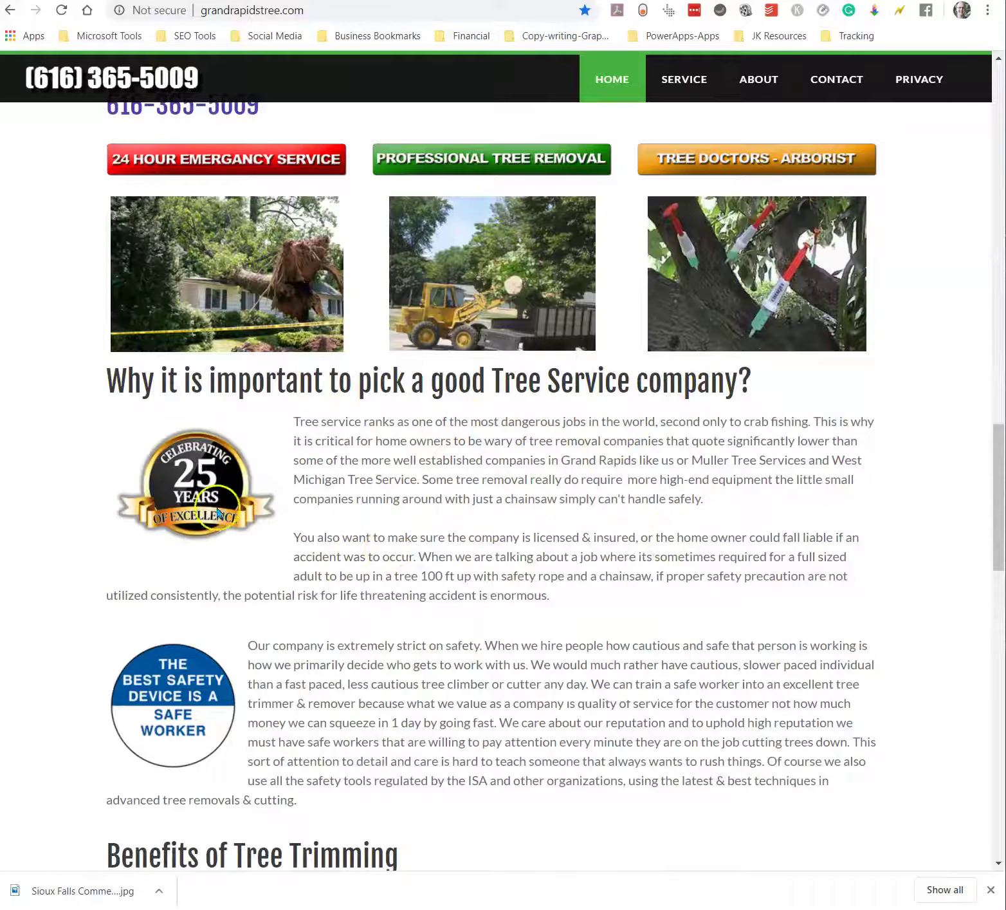
pyautogui.scroll(-3, 663, 547)
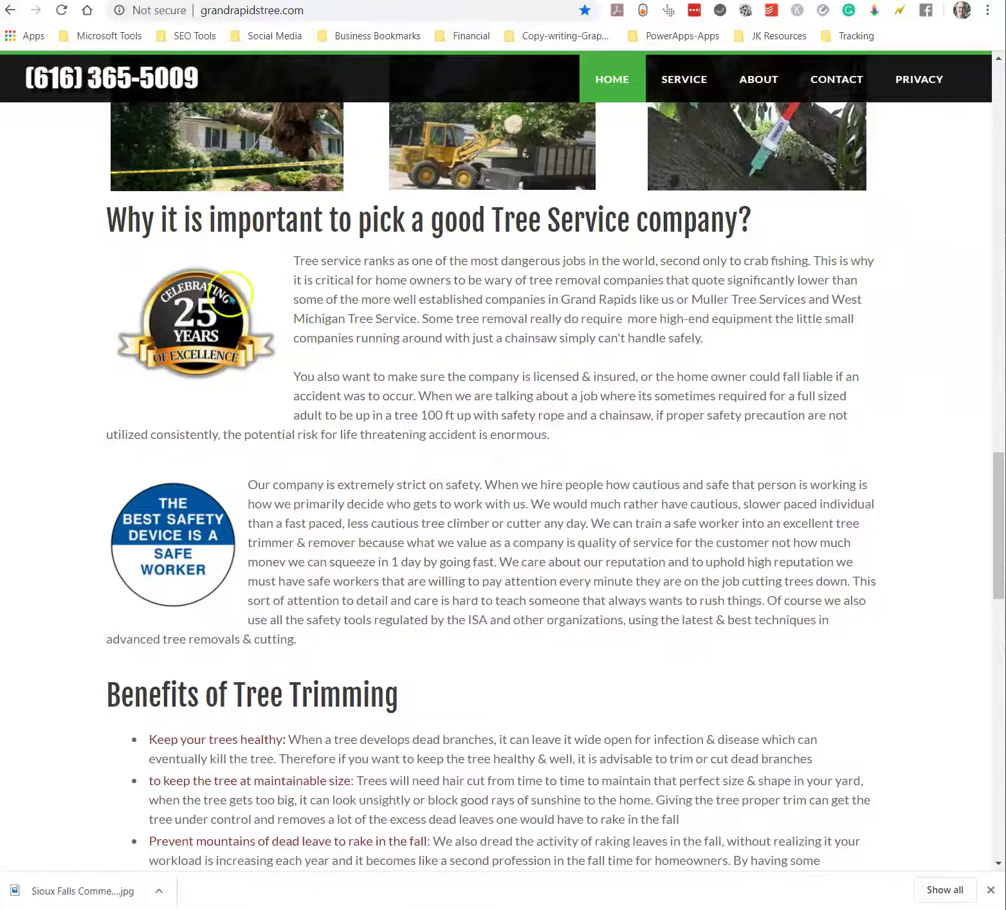
pyautogui.scroll(-2, 836, 496)
pyautogui.scroll(-2, 836, 496)
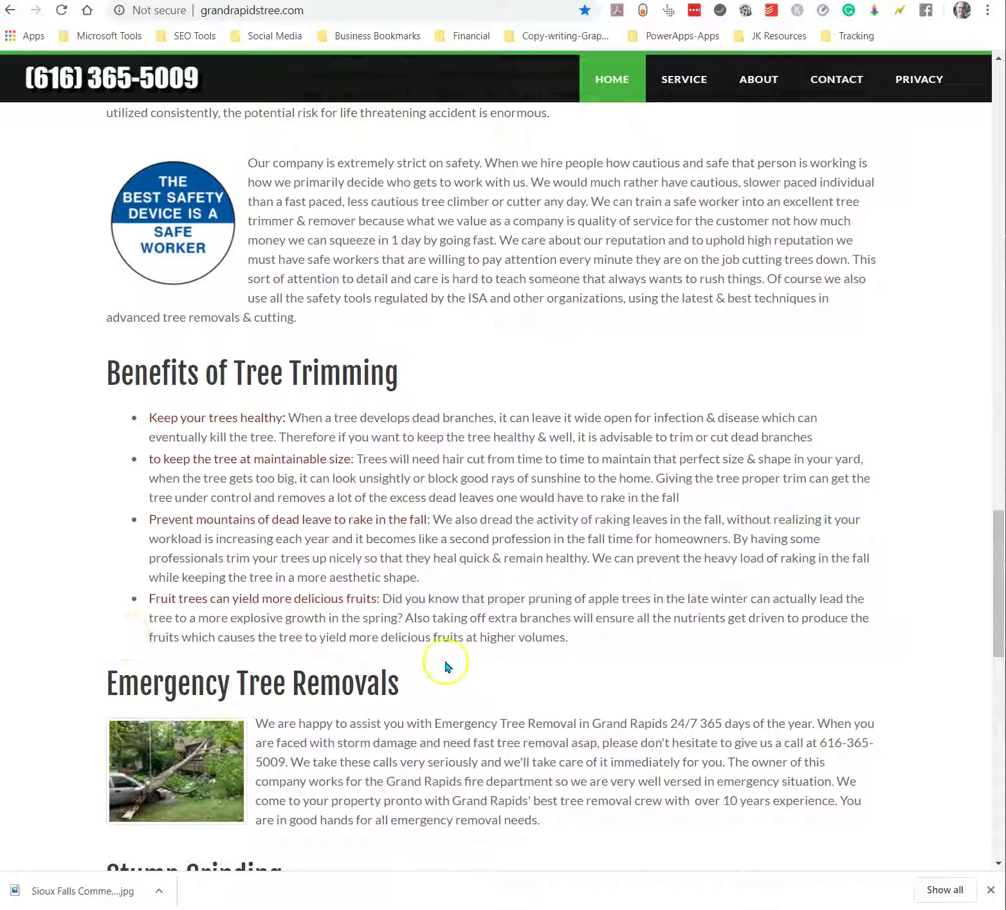
pyautogui.scroll(-6, 676, 579)
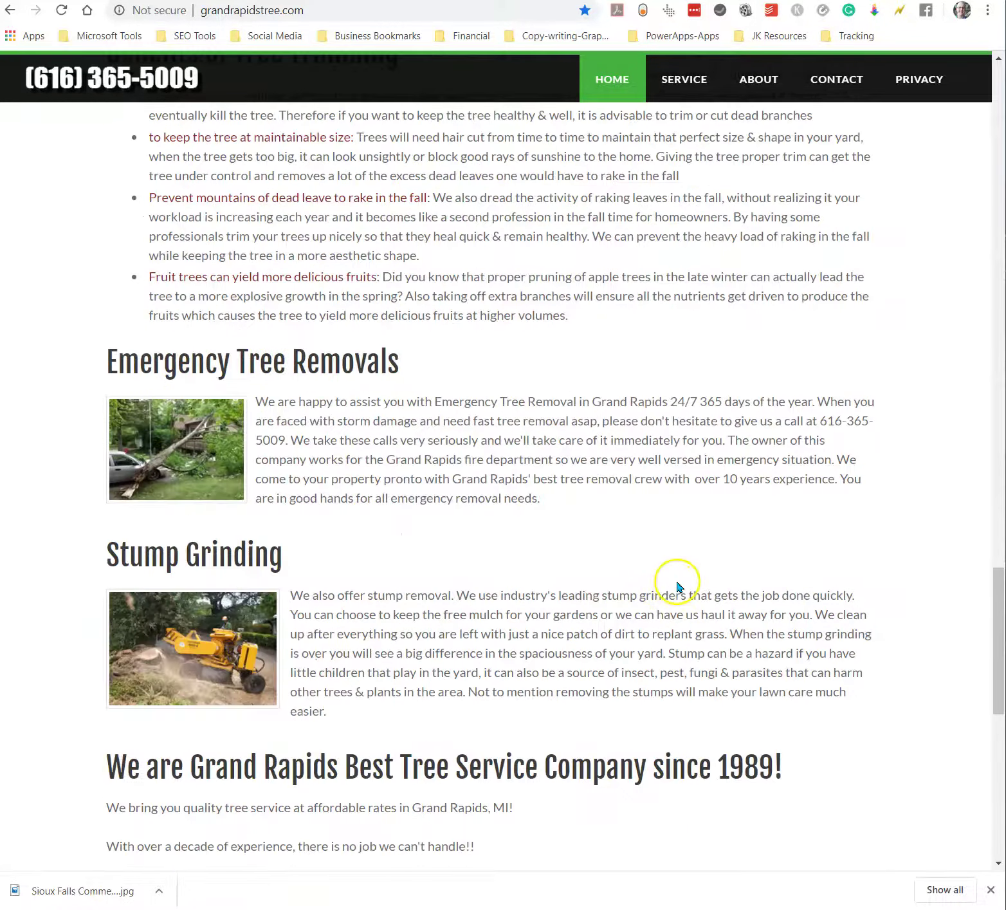
pyautogui.scroll(-3, 432, 440)
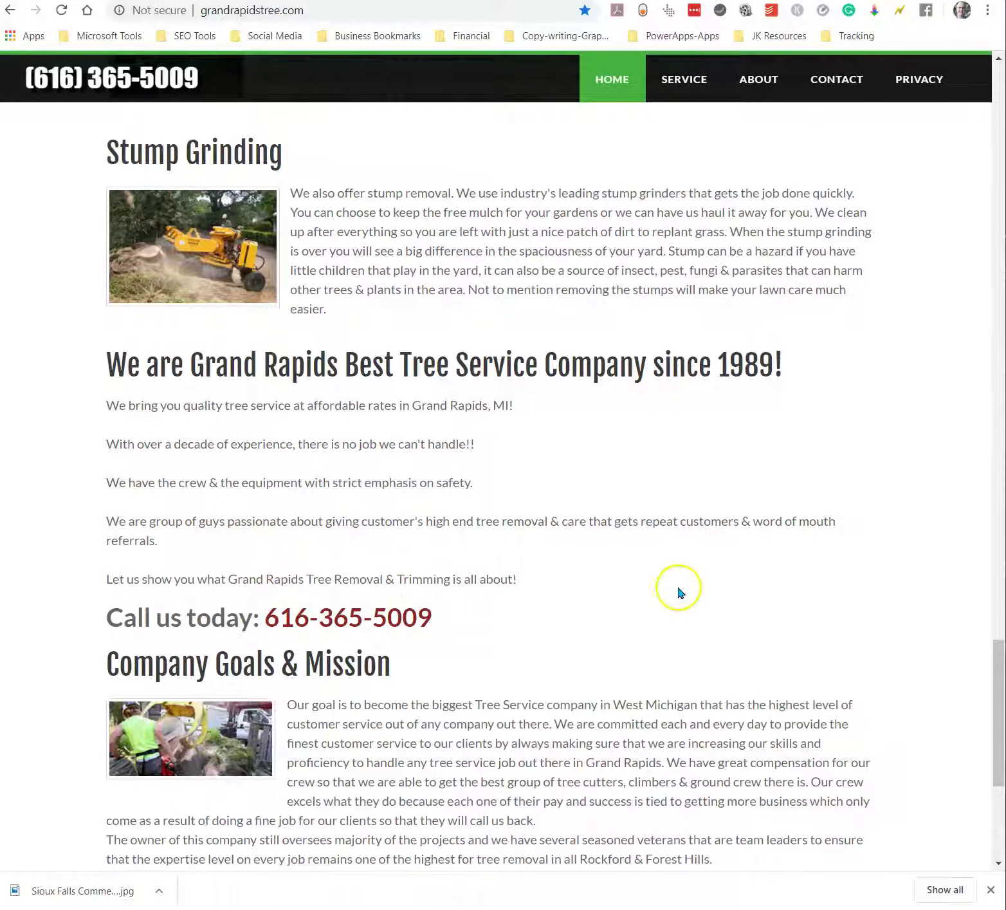
pyautogui.scroll(-5, 770, 577)
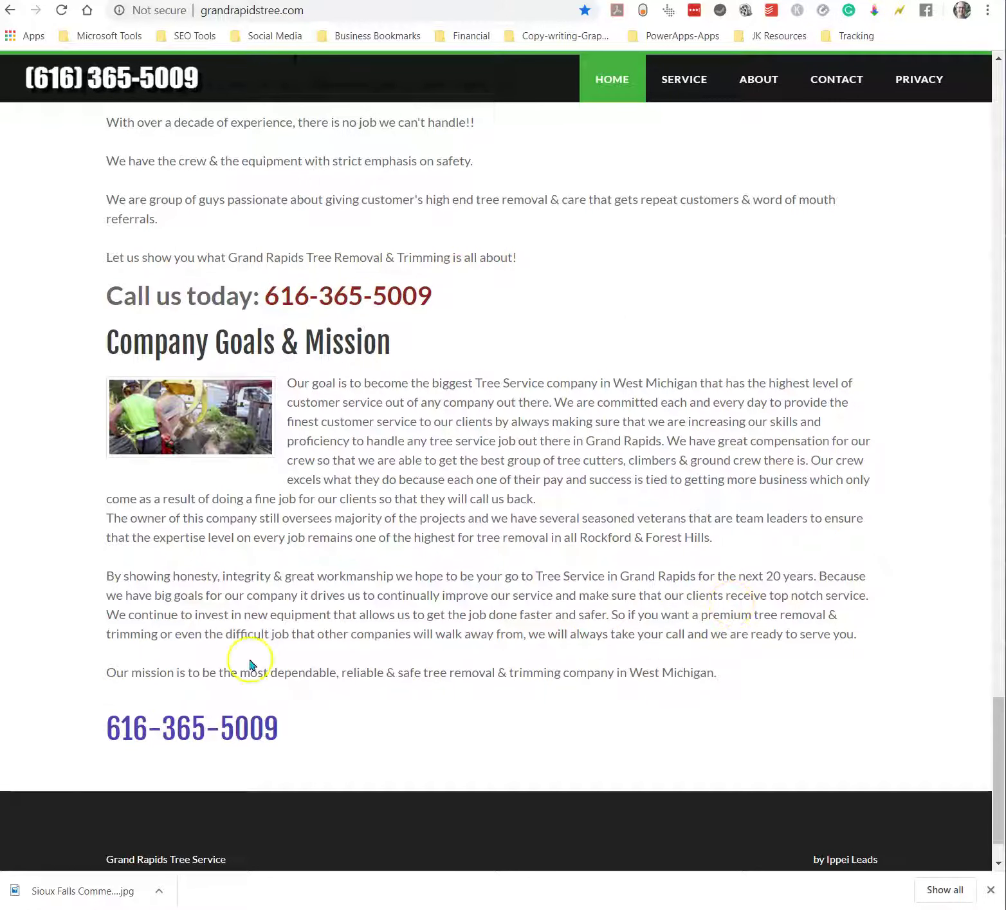
pyautogui.scroll(13, 321, 461)
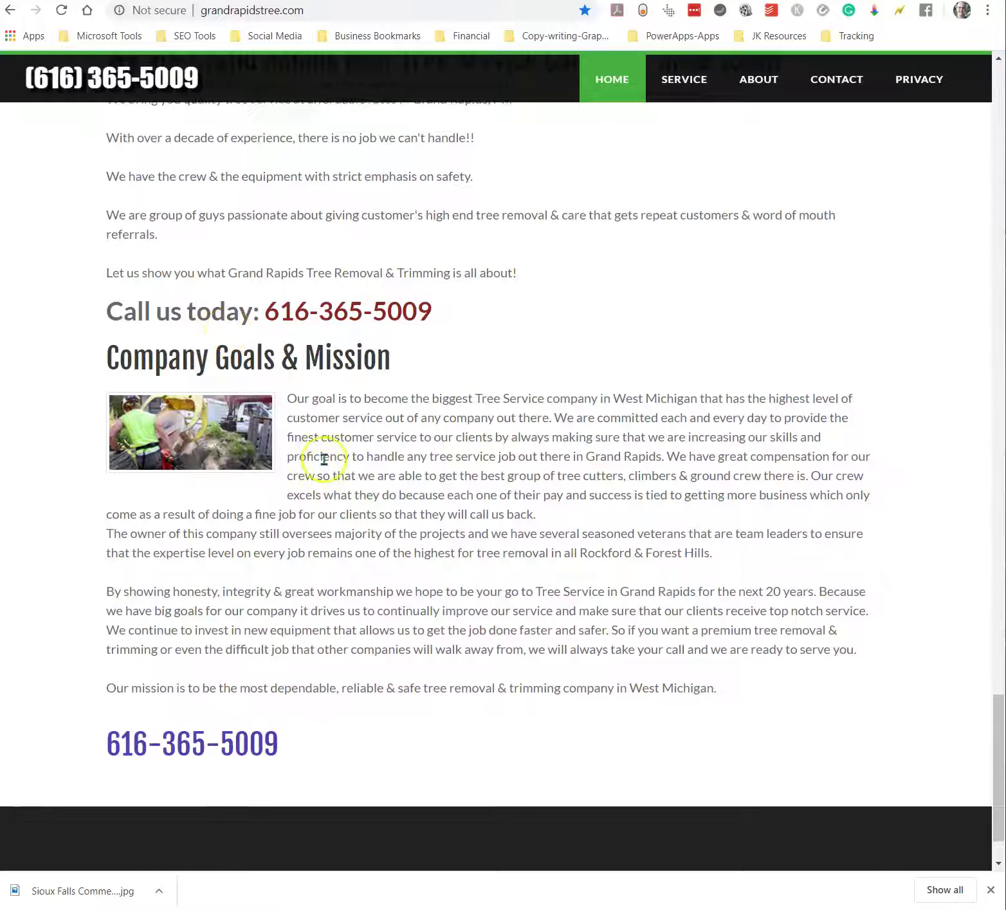
pyautogui.scroll(18, 479, 550)
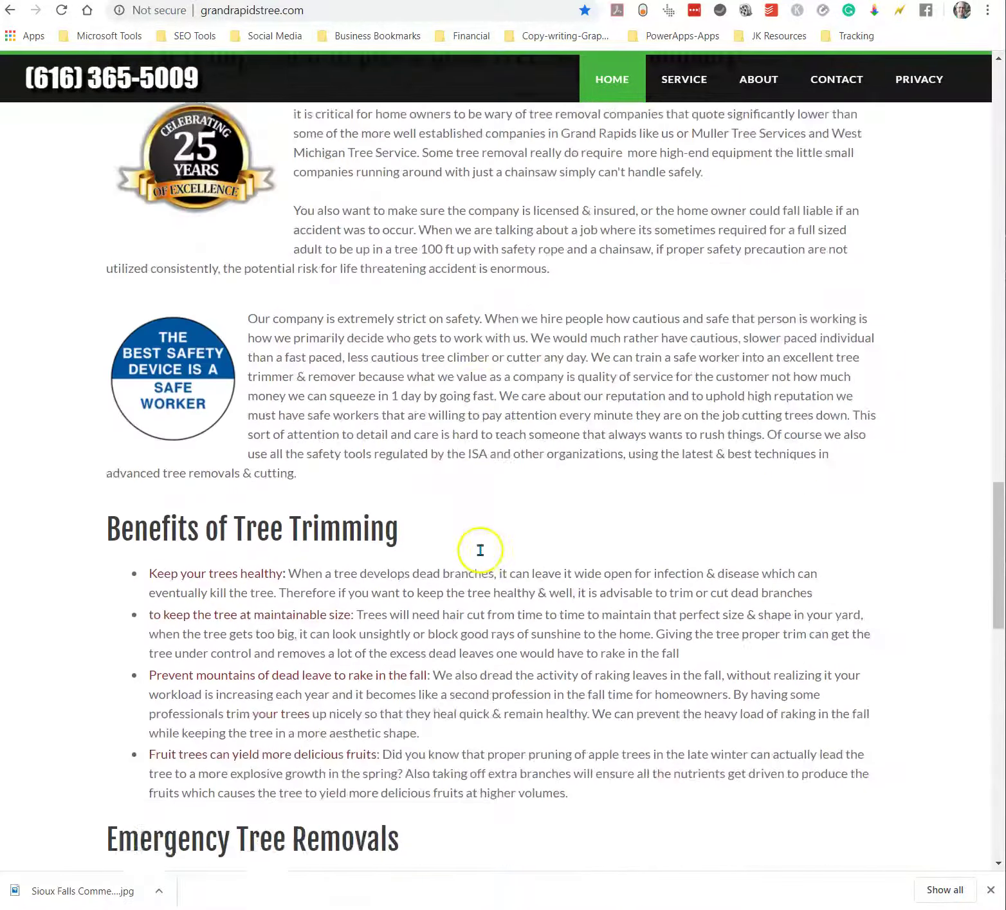
pyautogui.scroll(11, 285, 478)
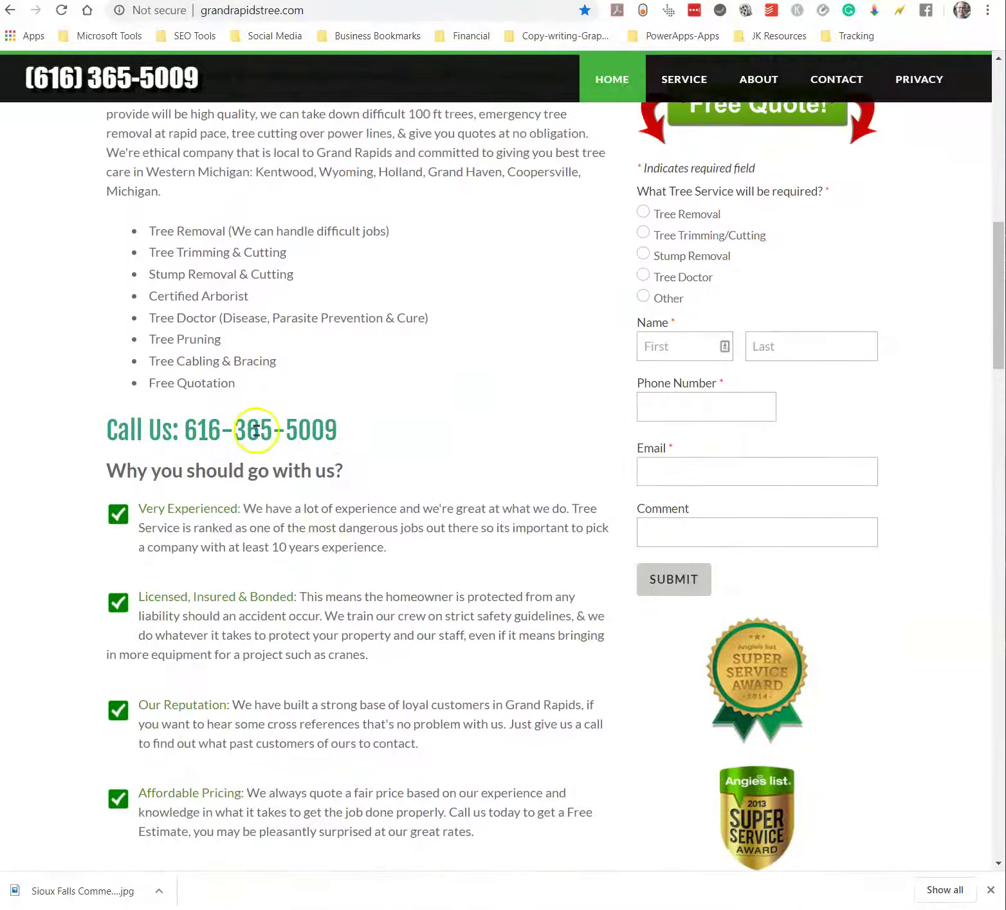
pyautogui.scroll(10, 274, 472)
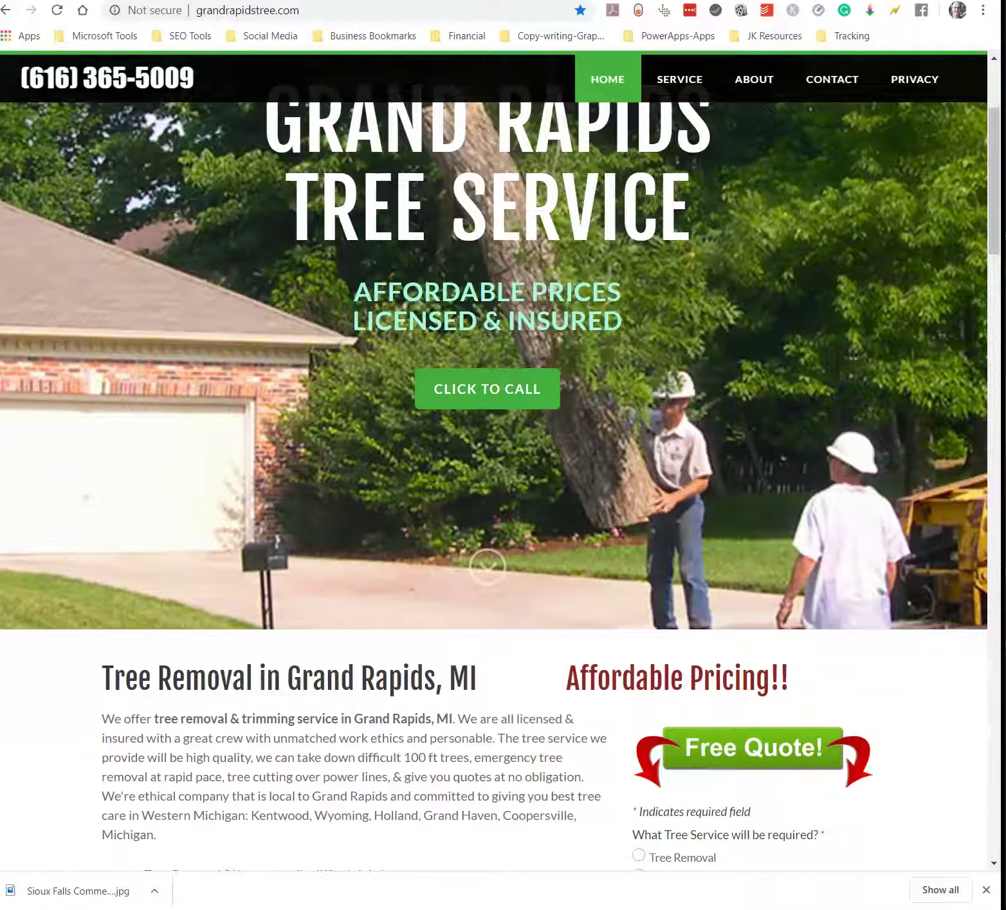
pyautogui.moveTo(1, 422); pyautogui.dragTo(6, 422)
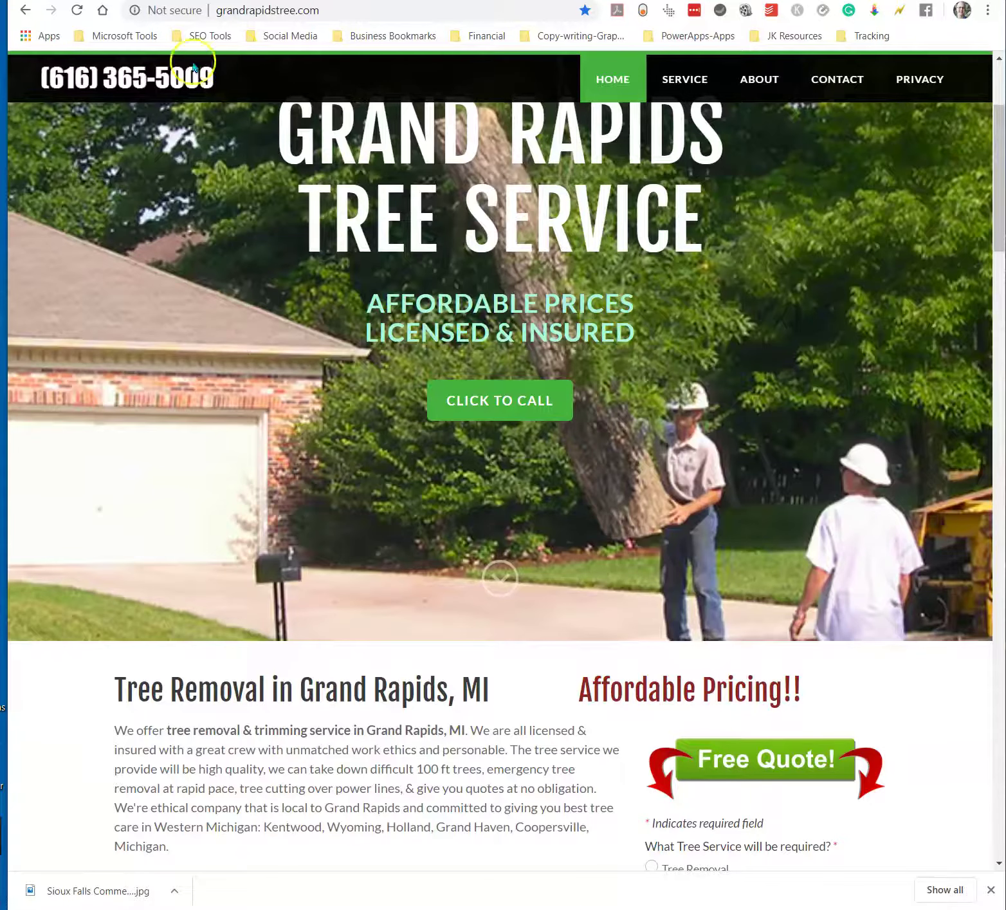
# Copy the tree site's address and try signing in to Ahrefs with the first saved login
pyautogui.click(333, 10)
pyautogui.hotkey('ctrl', 'c')
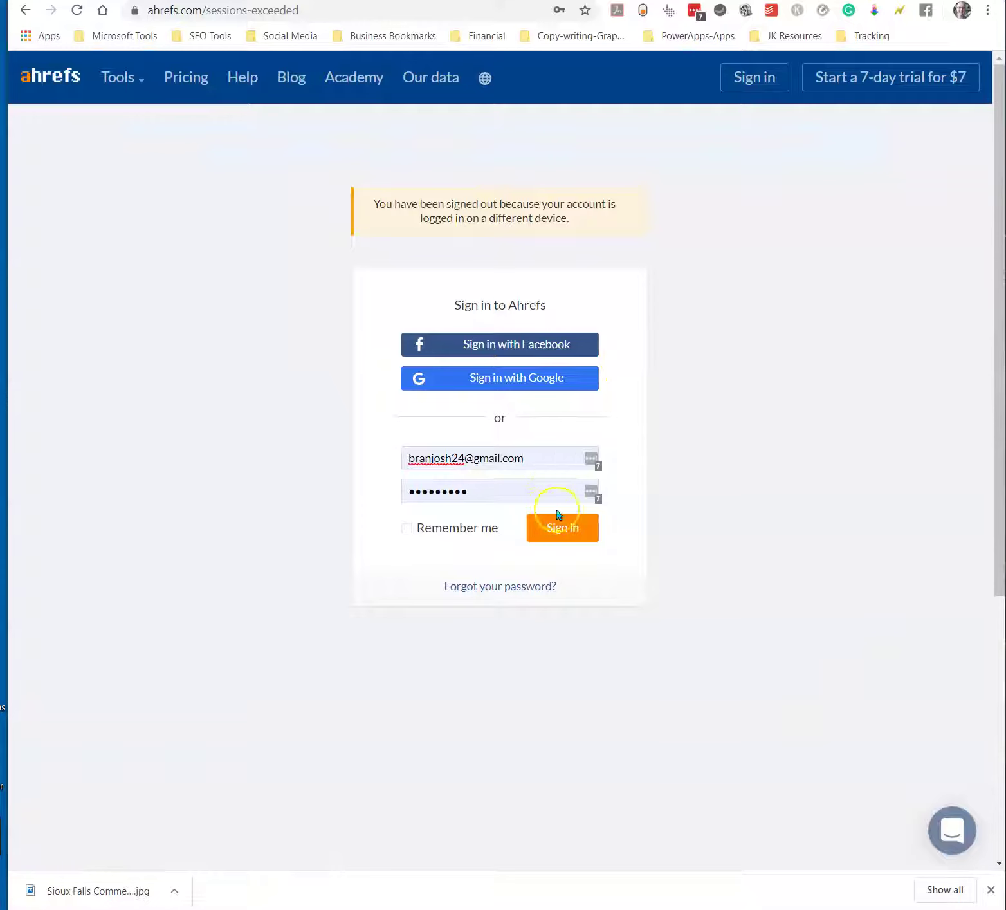
pyautogui.click(541, 461)
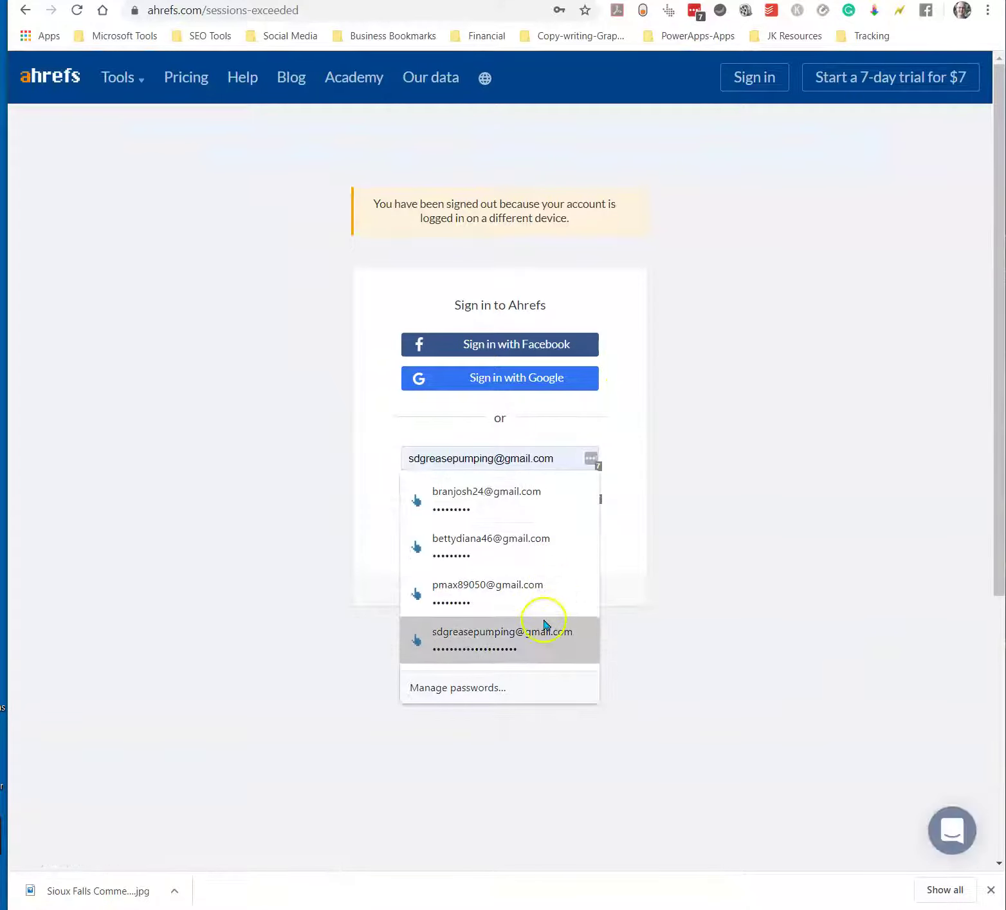
pyautogui.click(525, 503)
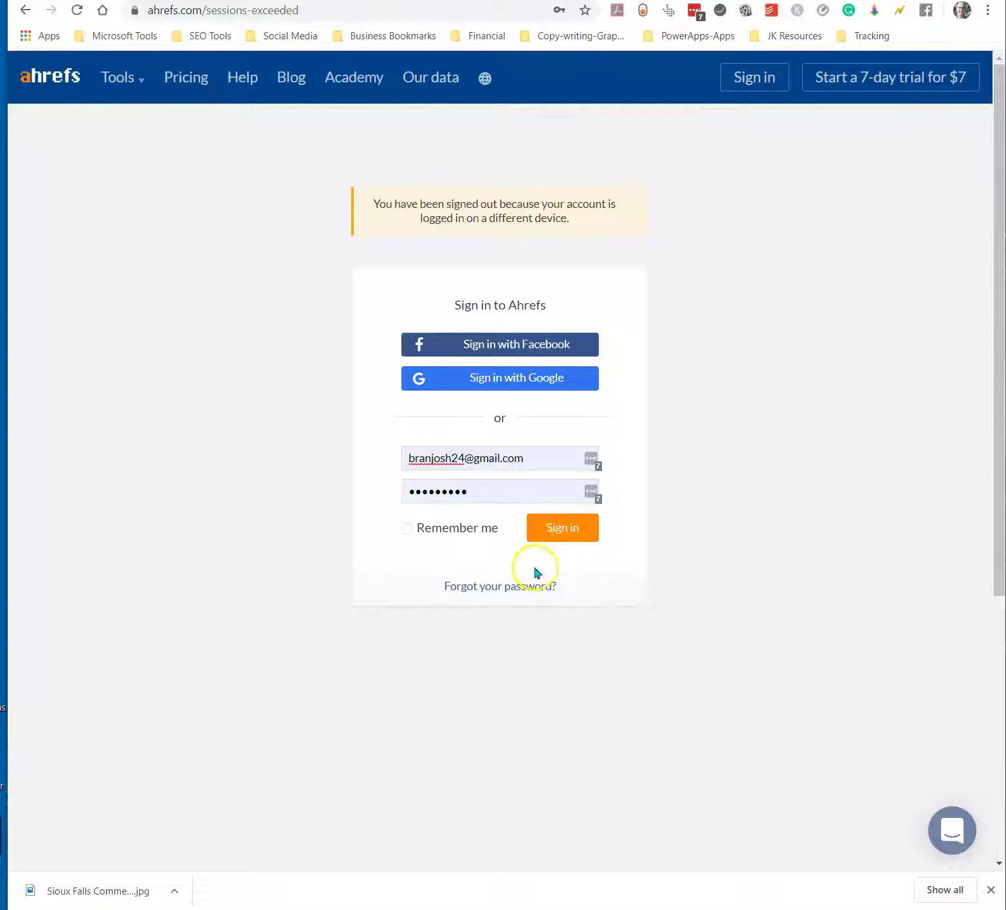
pyautogui.click(565, 529)
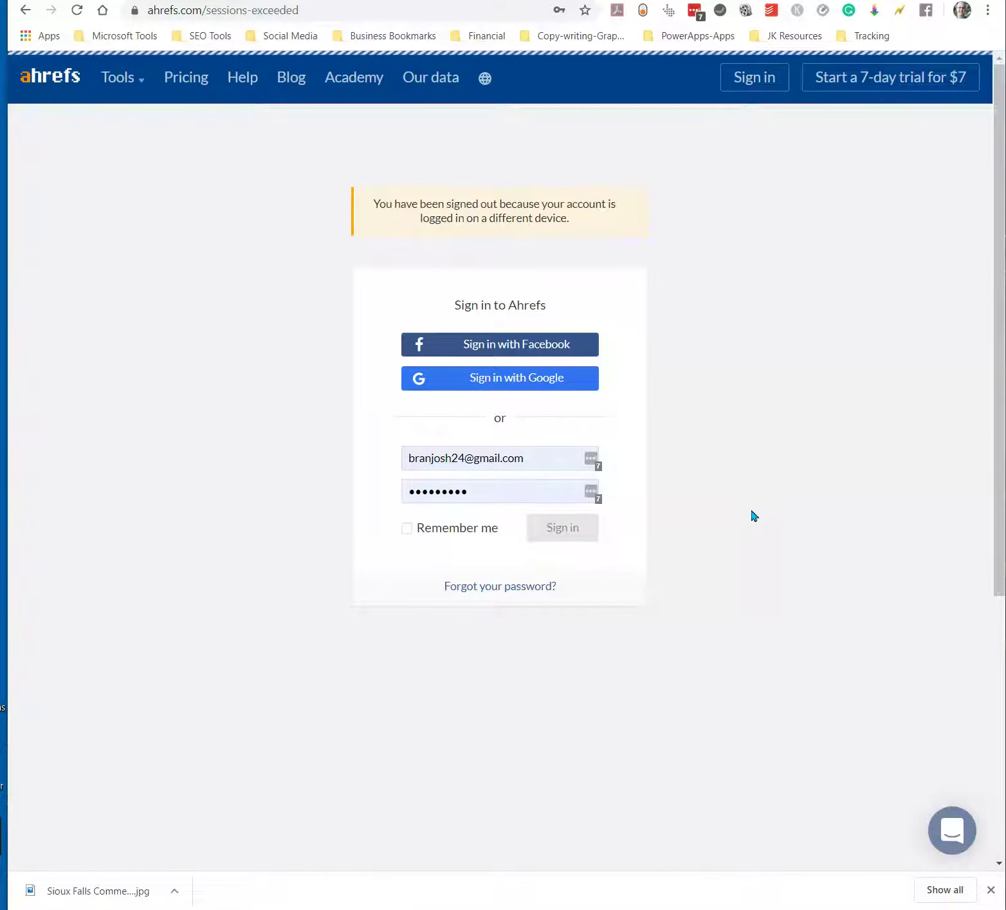
# Retry the Ahrefs sign-in with a second, then a third saved login
pyautogui.click(508, 489)
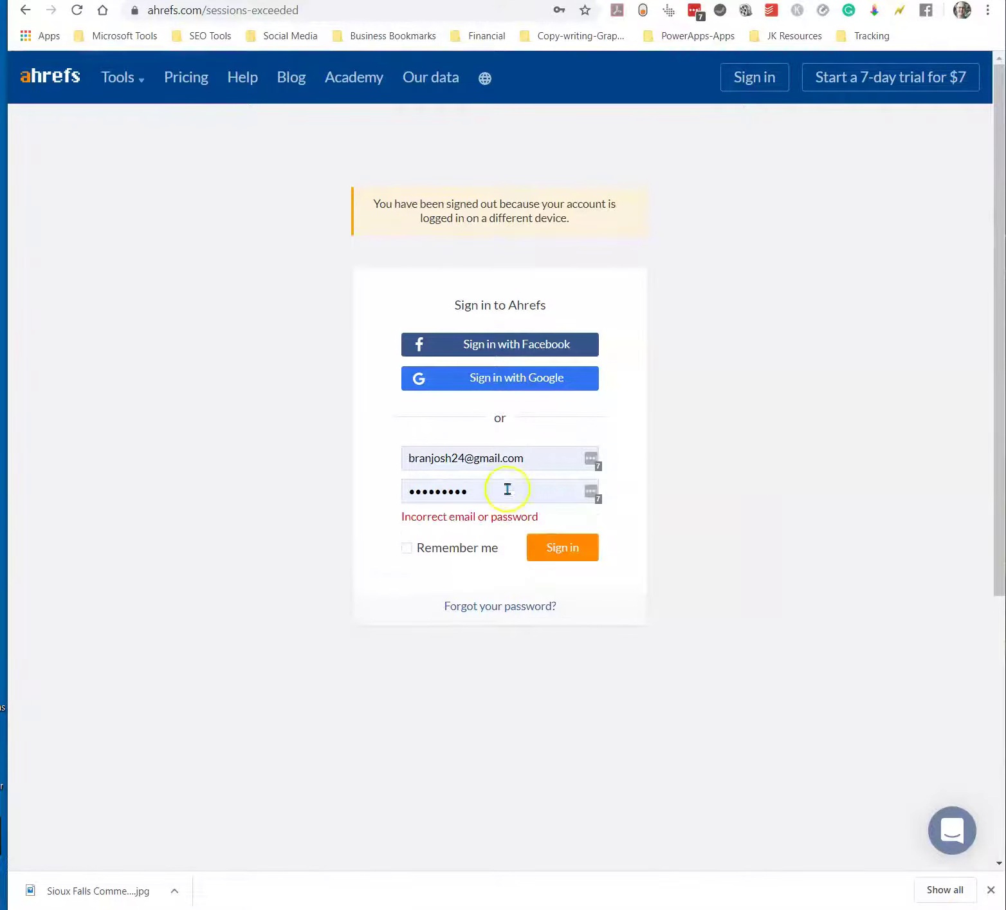
pyautogui.click(529, 462)
pyautogui.click(508, 539)
pyautogui.click(569, 532)
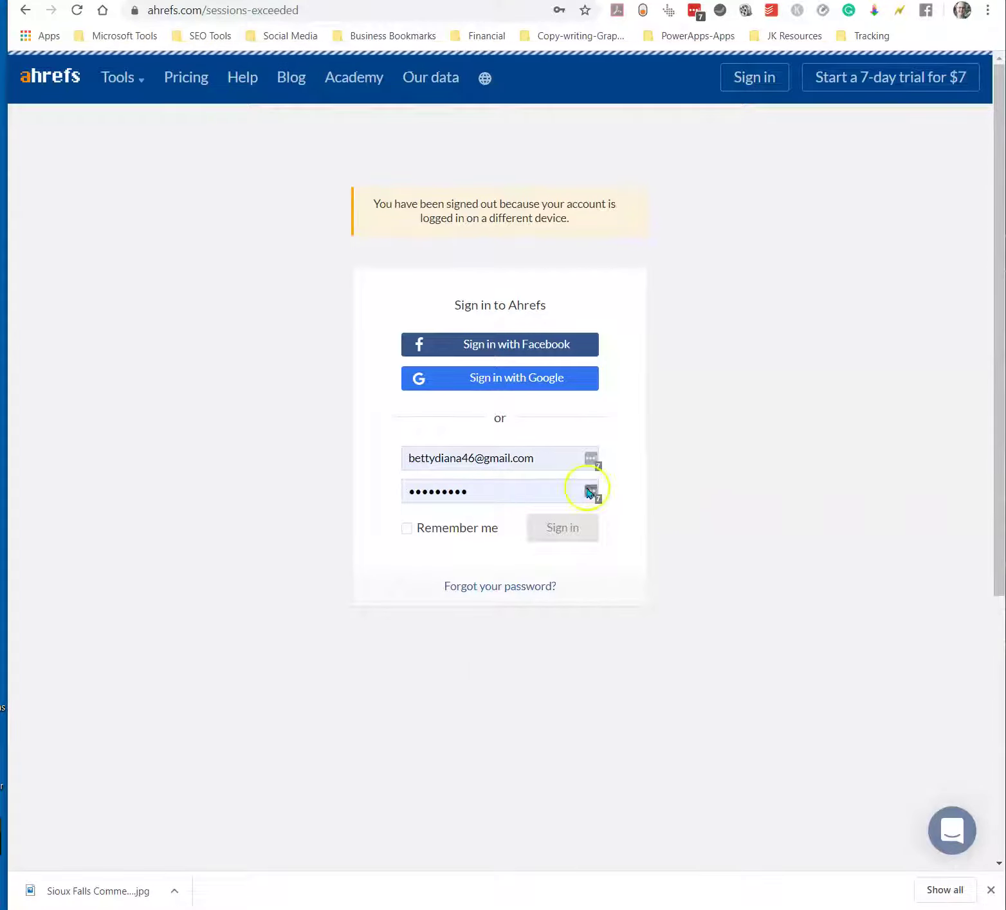
pyautogui.click(557, 465)
pyautogui.click(523, 593)
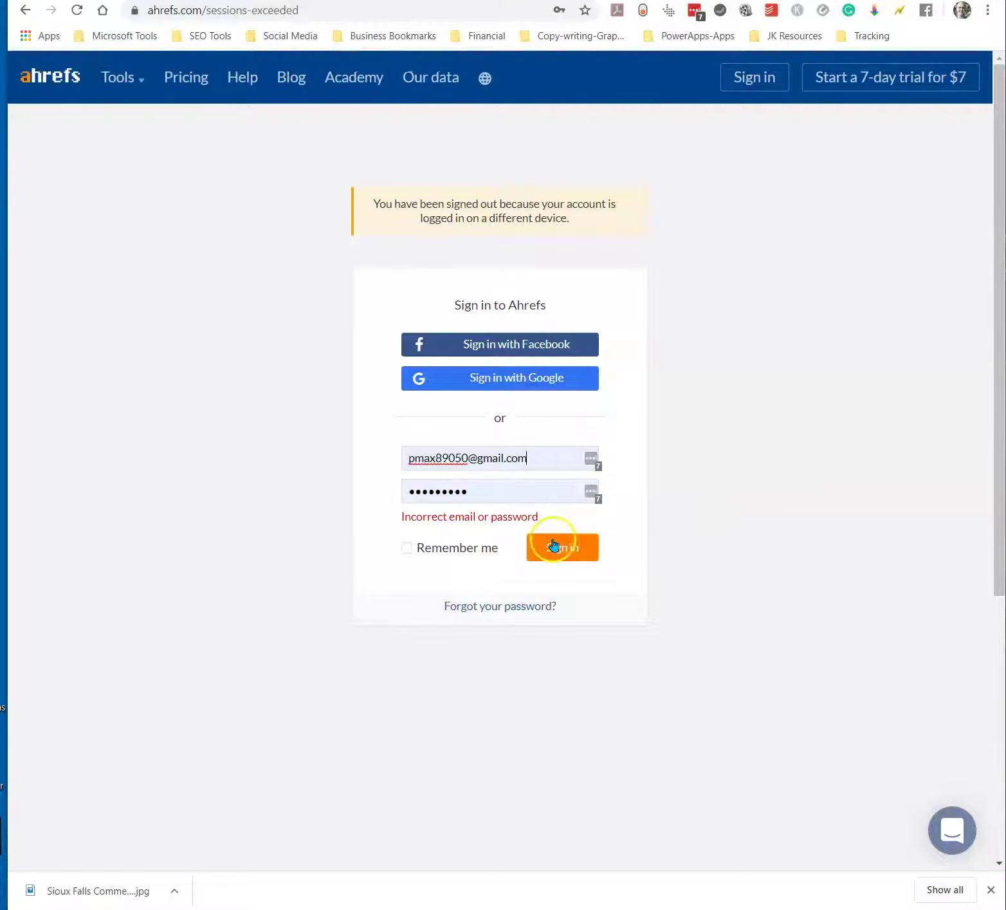
pyautogui.click(559, 537)
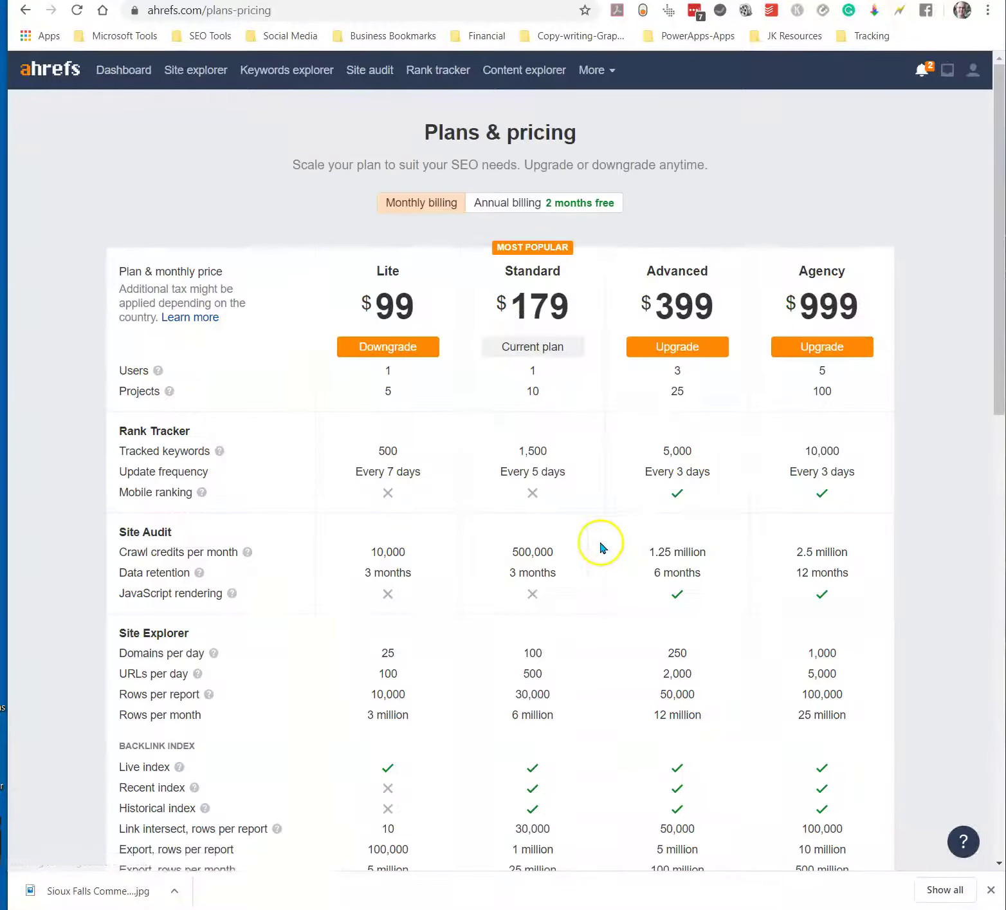
# Paste the tree site's address into Site Explorer and run the lookup
pyautogui.click(205, 71)
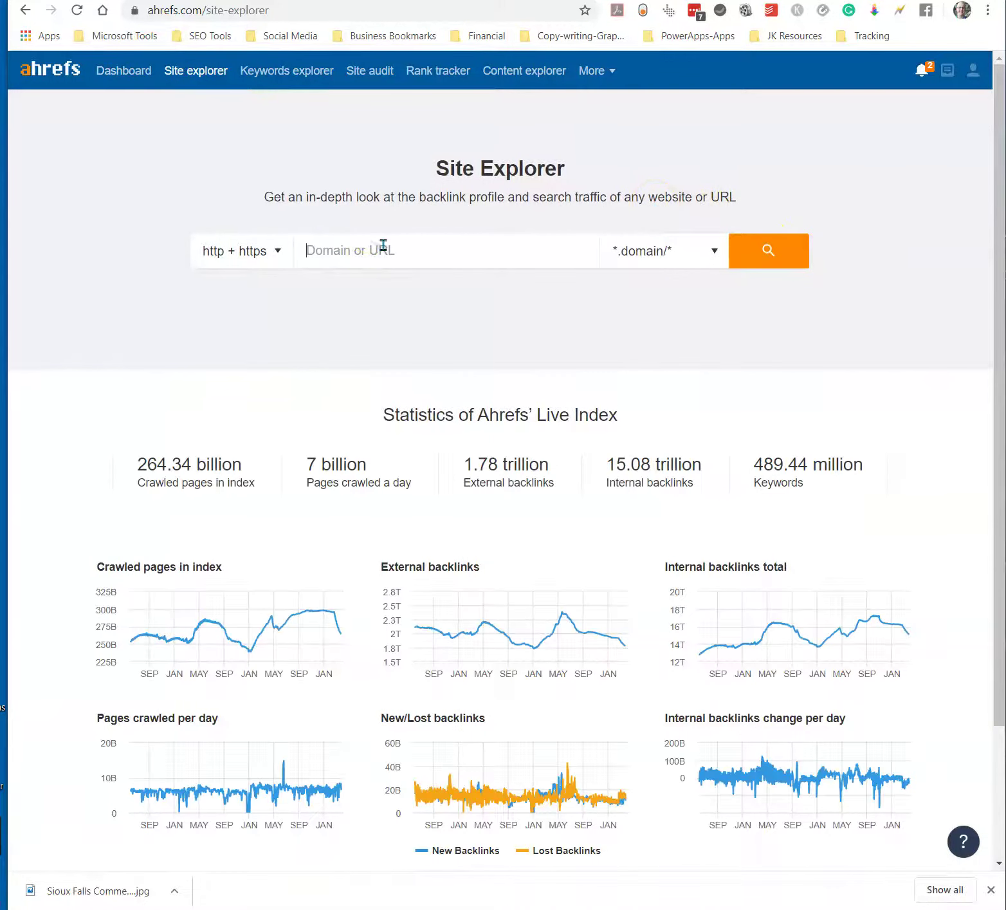
pyautogui.hotkey('ctrl', 'v')
pyautogui.click(781, 250)
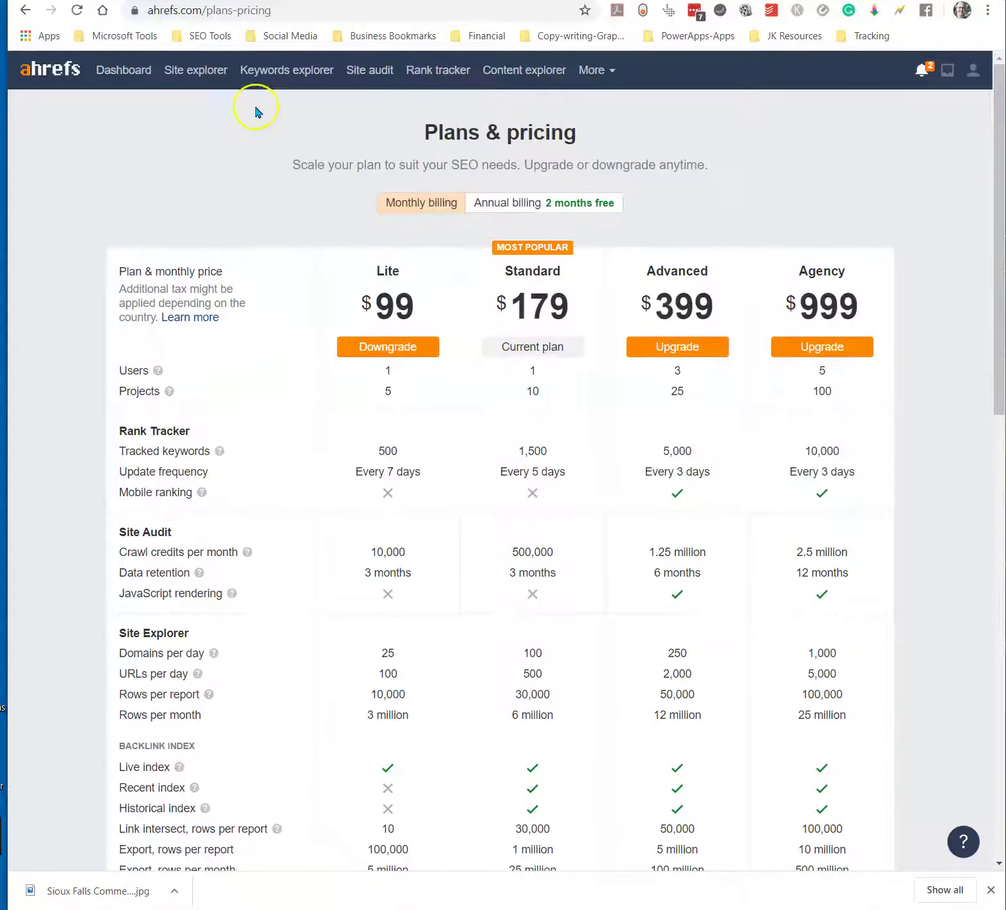
pyautogui.click(194, 70)
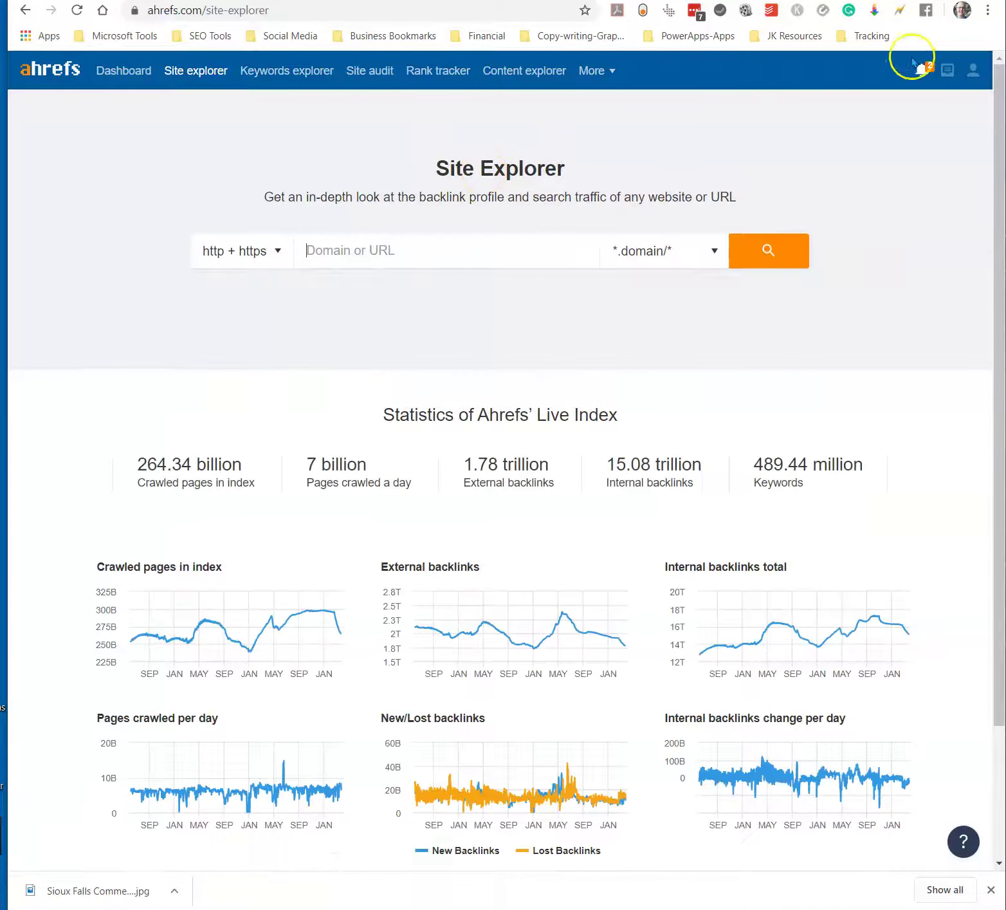
# Sign out of the current Ahrefs account from the account options
pyautogui.click(974, 70)
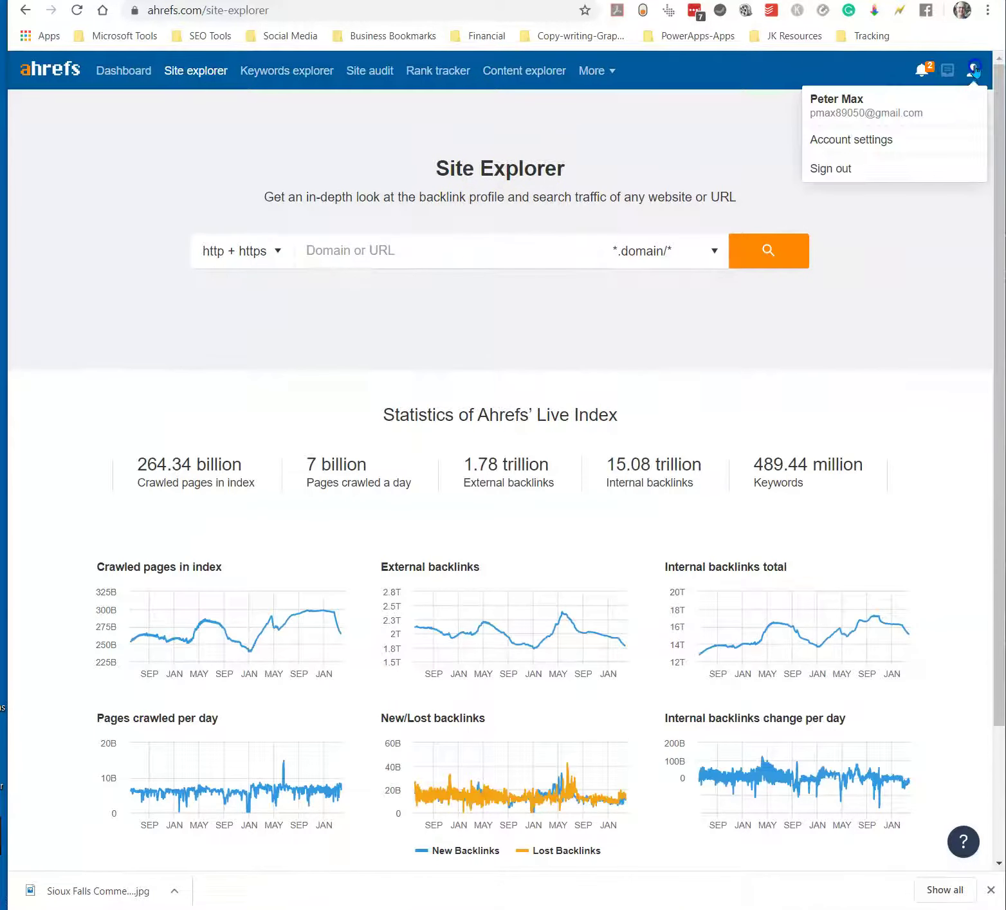
pyautogui.click(873, 108)
pyautogui.click(974, 69)
pyautogui.click(836, 166)
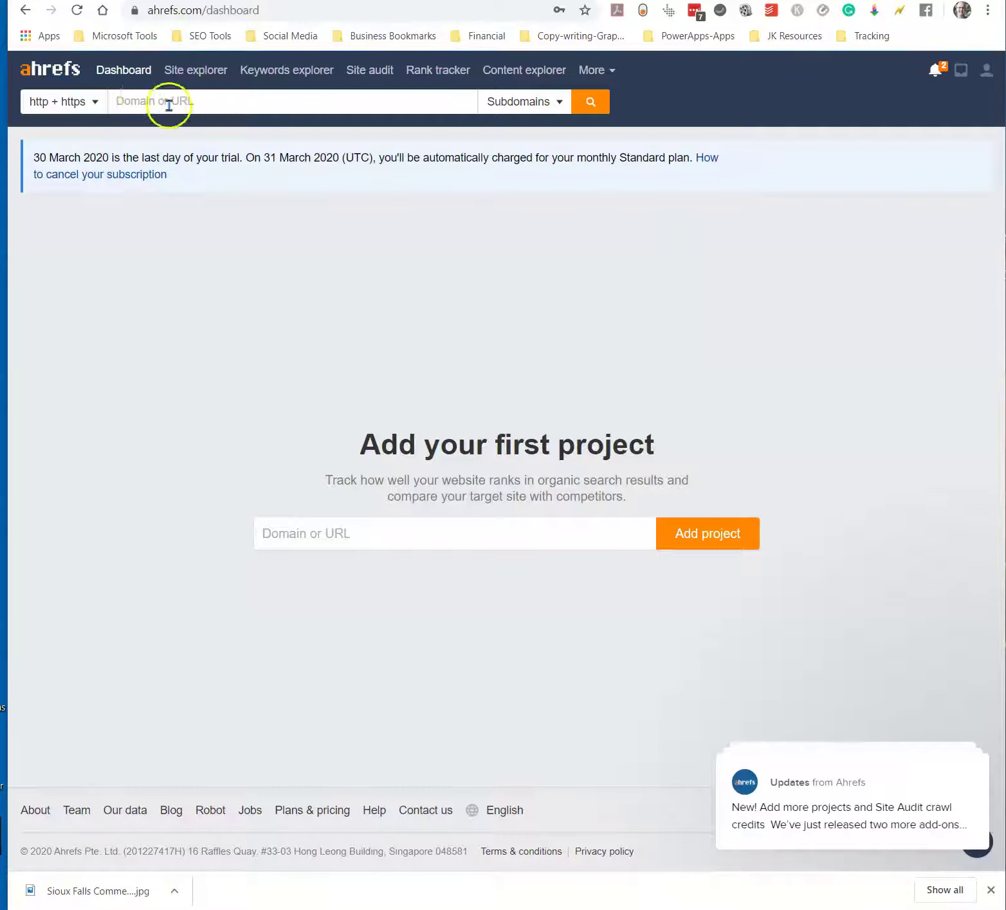
pyautogui.click(162, 105)
pyautogui.hotkey('ctrl', 'v')
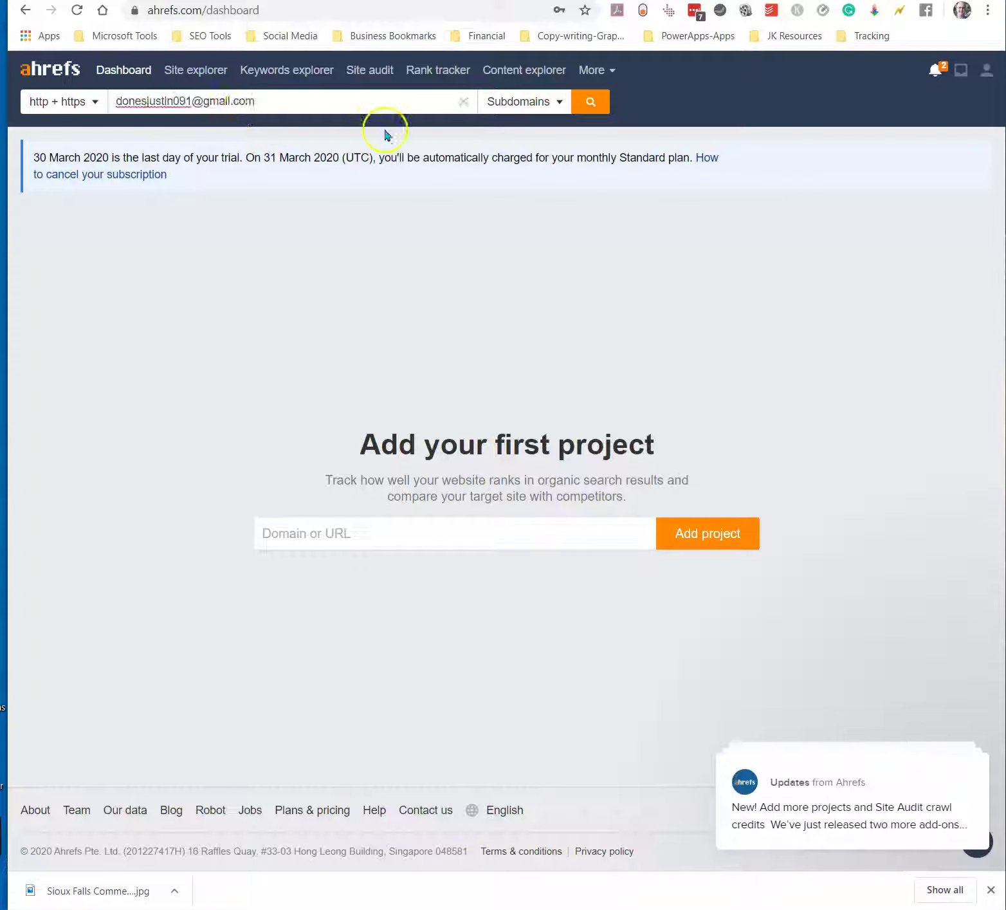
pyautogui.moveTo(261, 100); pyautogui.dragTo(243, 78)
pyautogui.press('BackSpace')
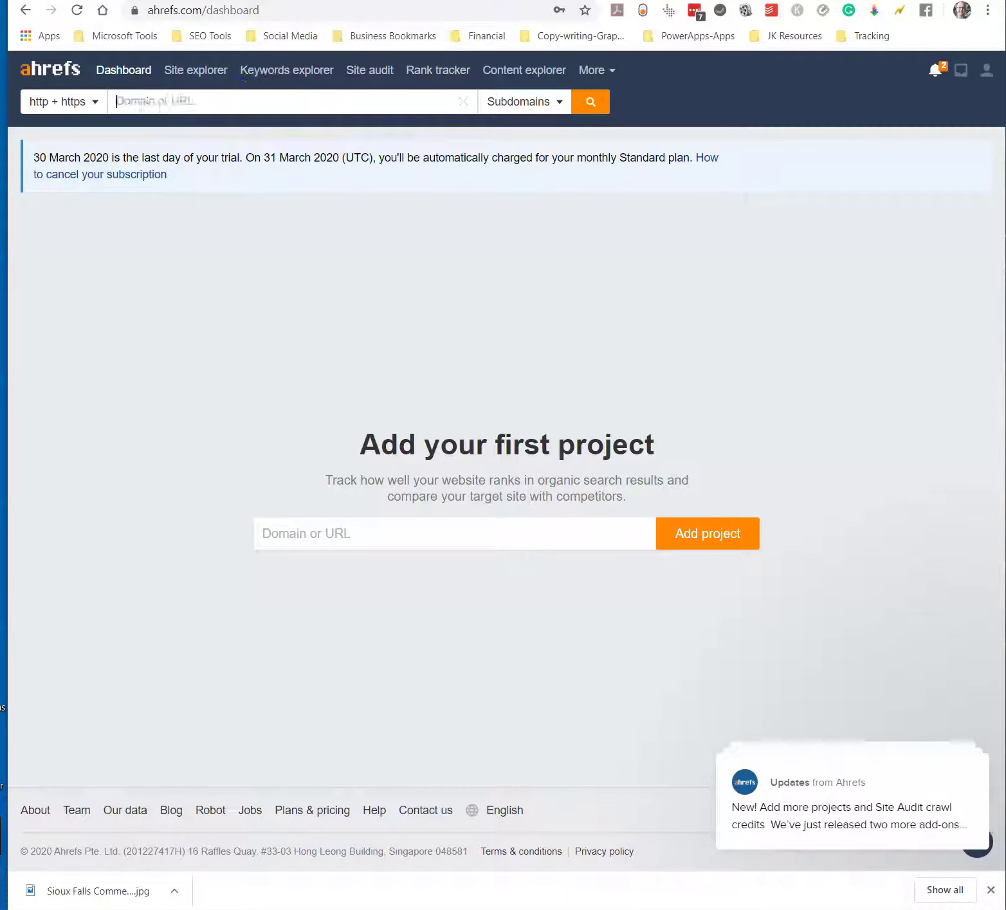
pyautogui.hotkey('ctrl', 'Tab')
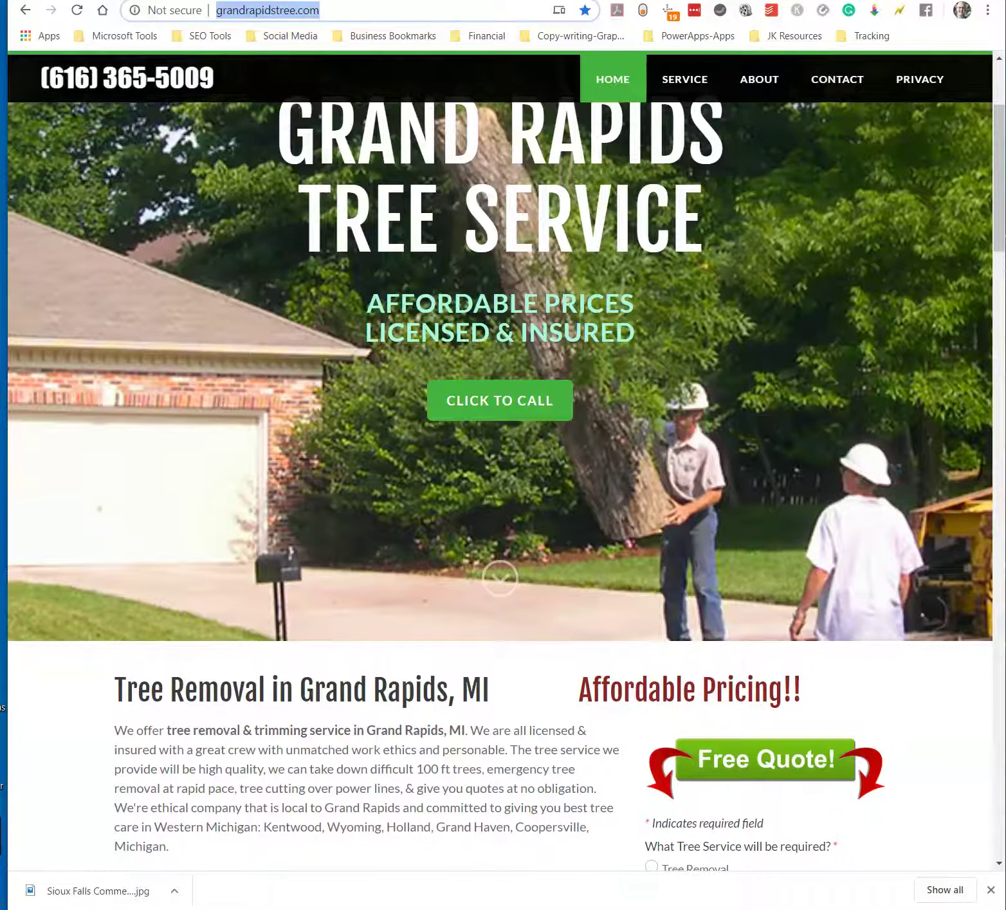
pyautogui.hotkey('ctrl', 'shift', 'Tab')
pyautogui.write('http://www.grandrapidstree.com/')
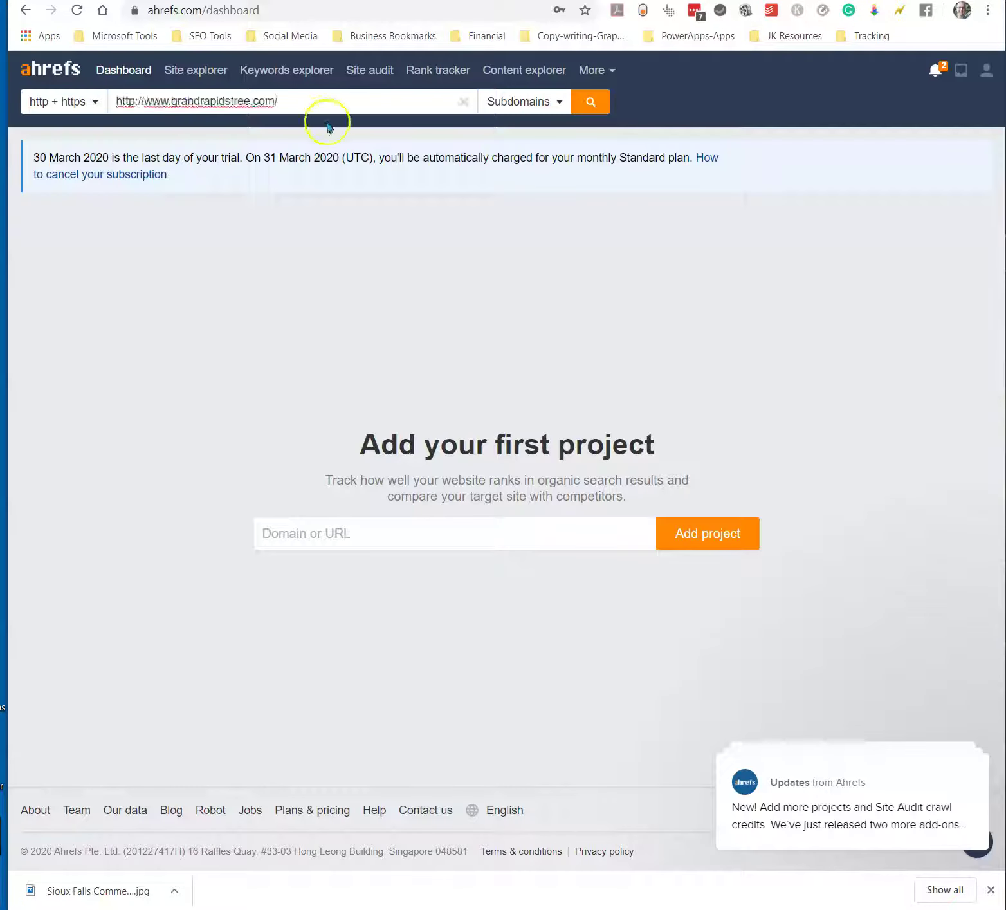
pyautogui.click(590, 103)
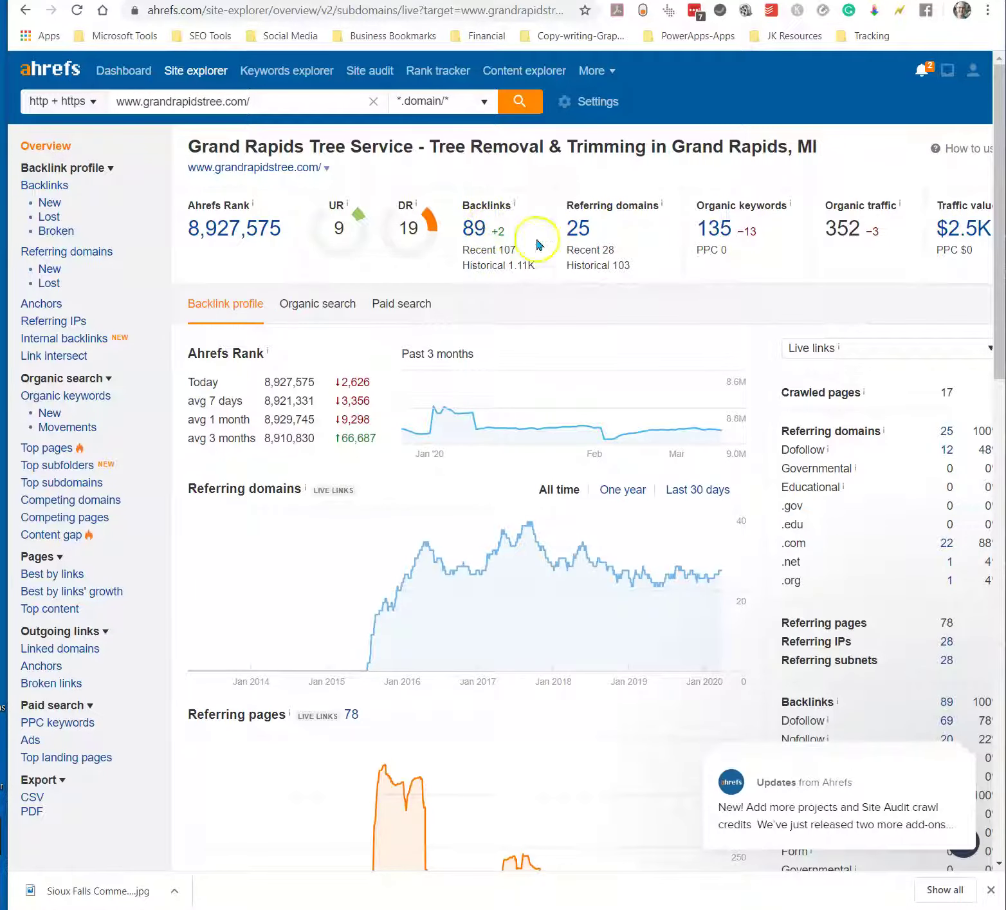
# Search Google for 'grand rapids tree' in a new tab
pyautogui.hotkey('ctrl', 'Tab')
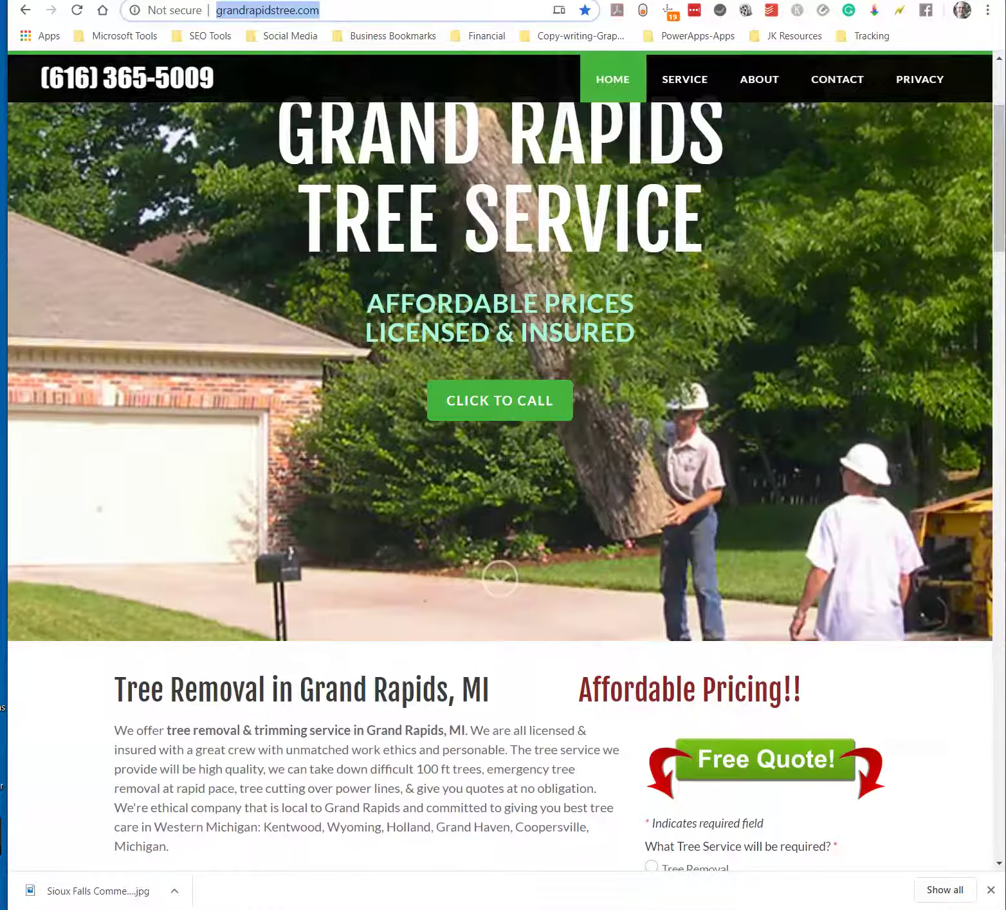
pyautogui.hotkey('ctrl', 't')
pyautogui.write('grand rapids tree')
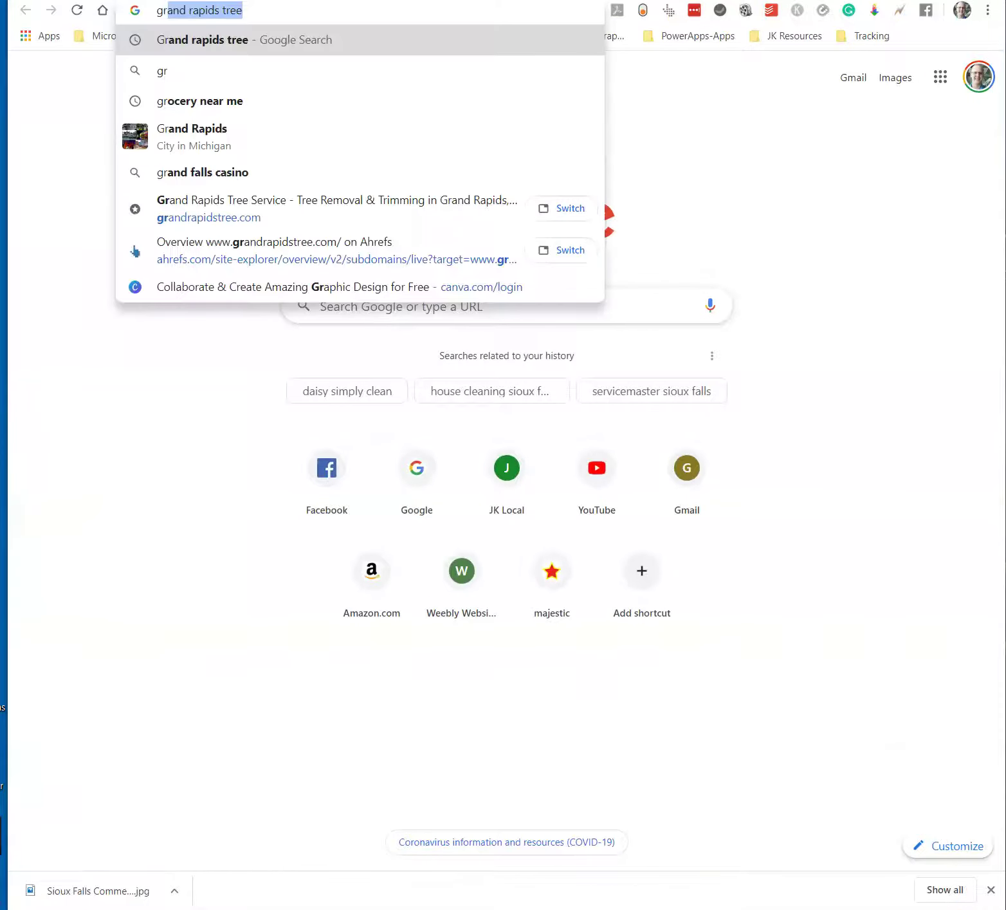
pyautogui.press('Return')
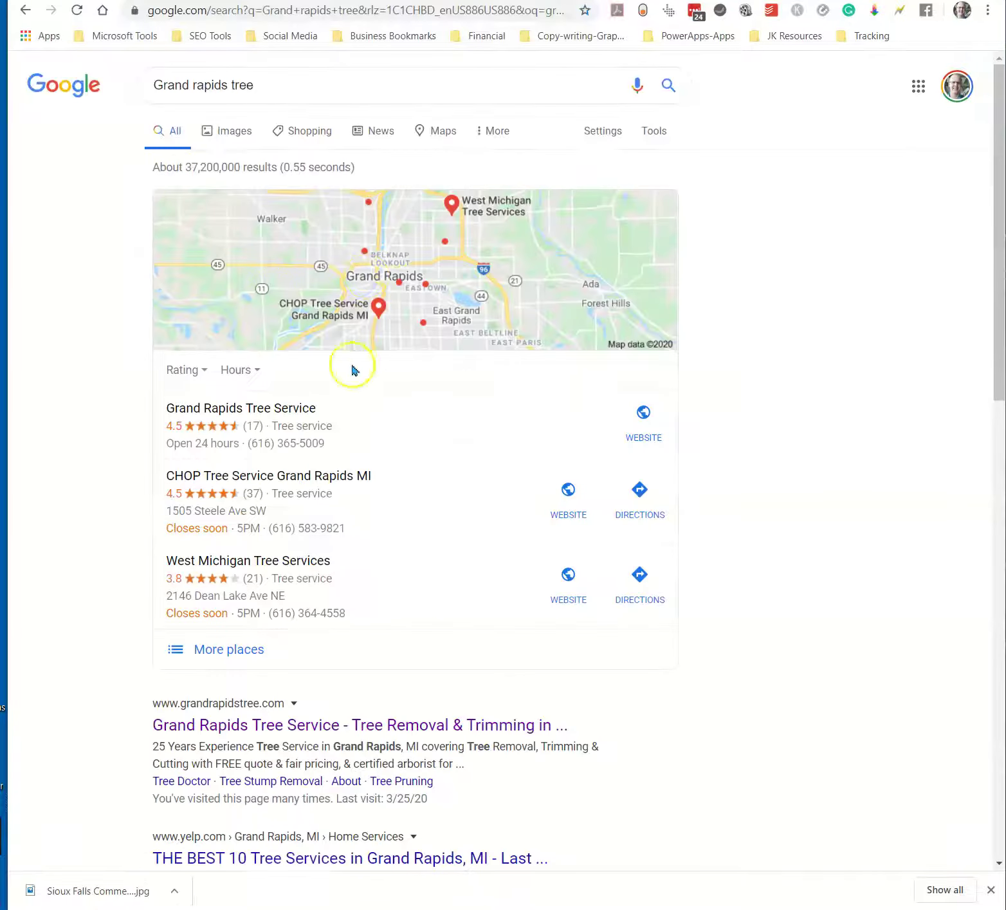
pyautogui.scroll(-2, 412, 417)
pyautogui.scroll(-3, 530, 591)
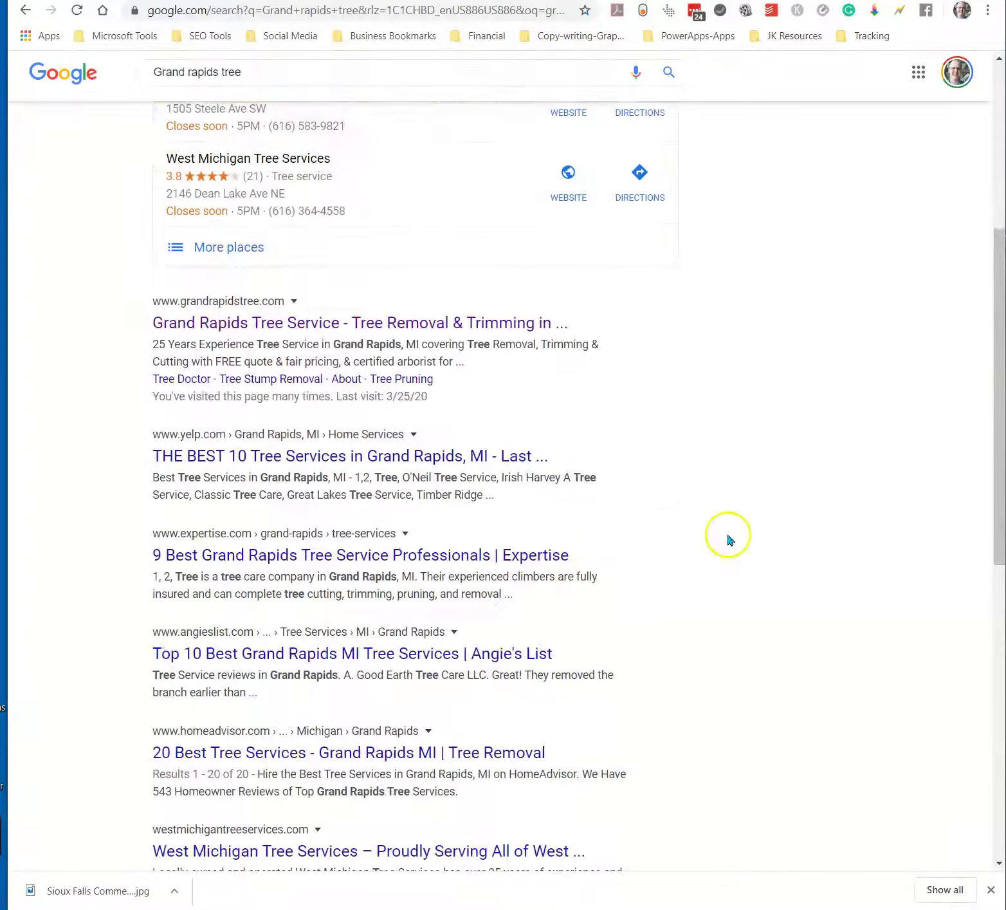
pyautogui.scroll(-9, 668, 625)
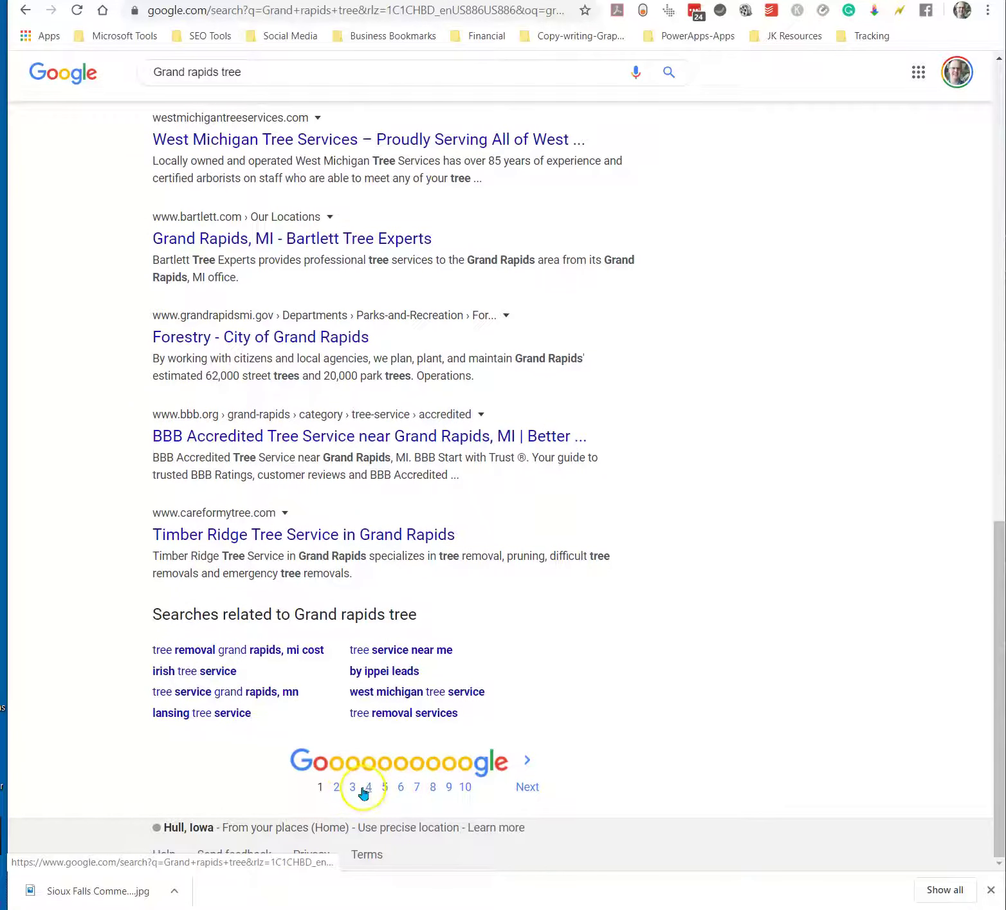
# Open the treeremoval.com Grand Rapids cost guide from results page 5 and select its URL
pyautogui.click(386, 788)
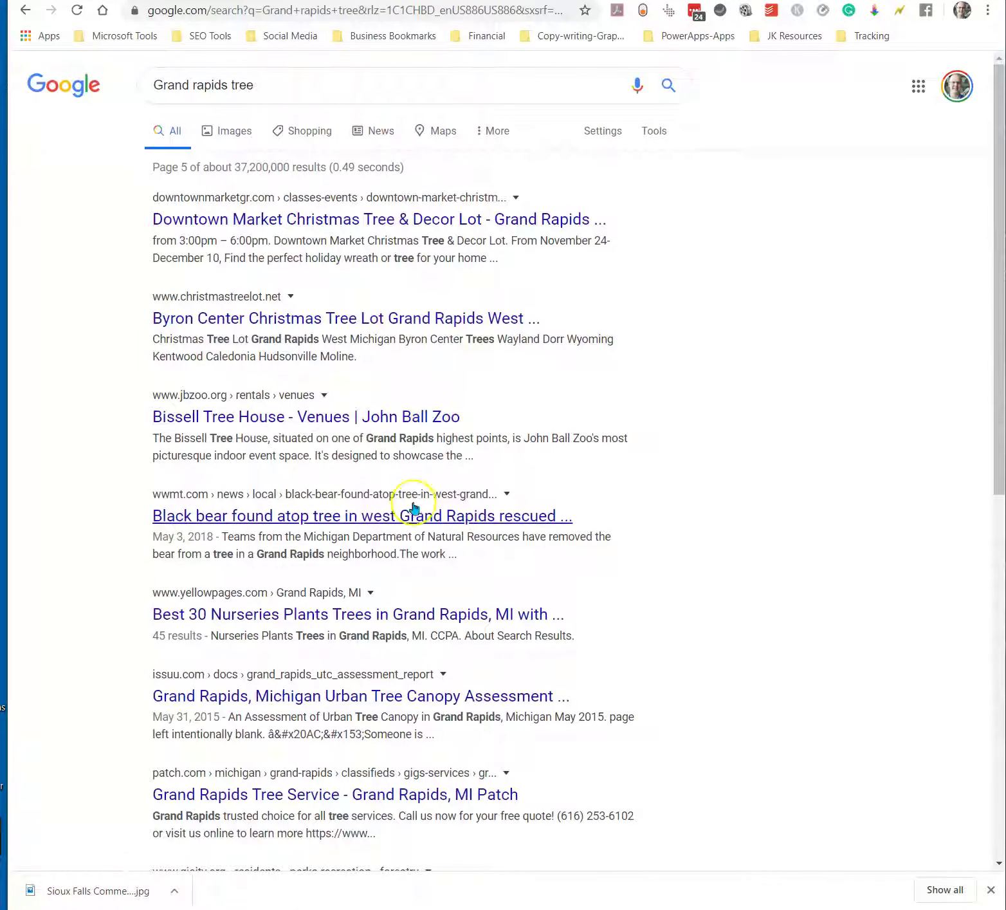
pyautogui.scroll(-3, 567, 518)
pyautogui.scroll(-4, 555, 532)
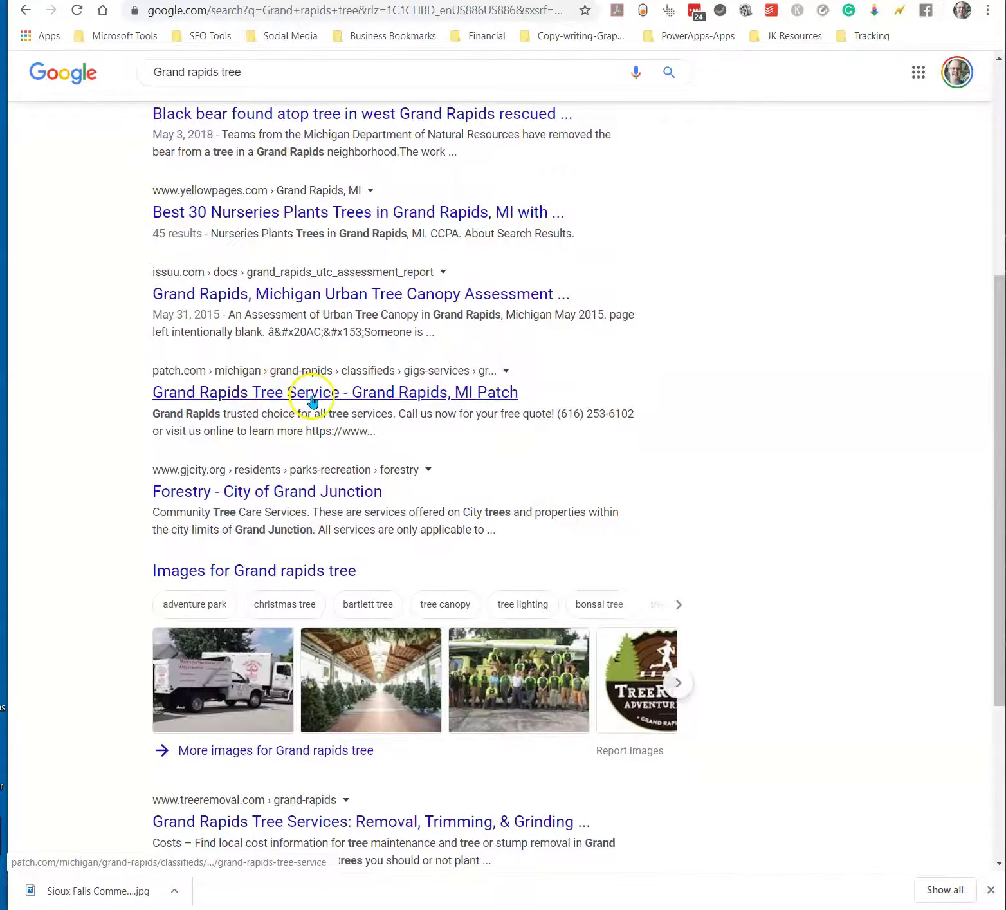
pyautogui.scroll(-3, 412, 470)
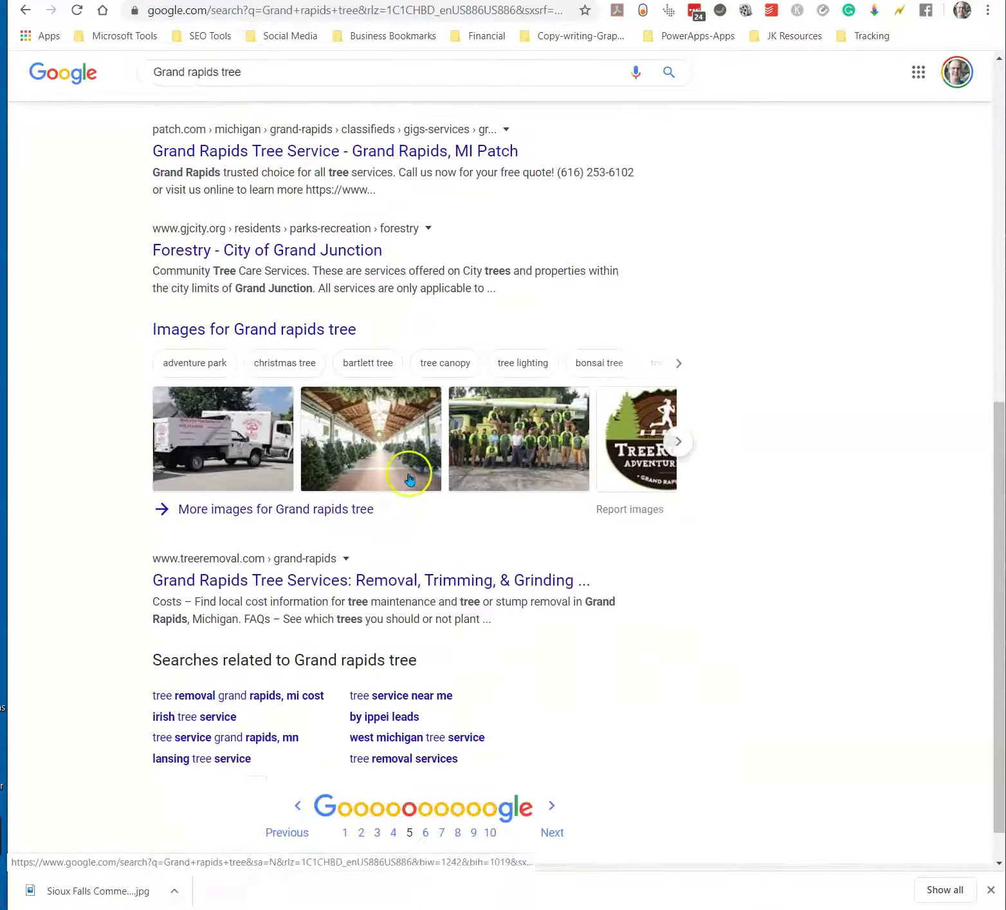
pyautogui.click(309, 581)
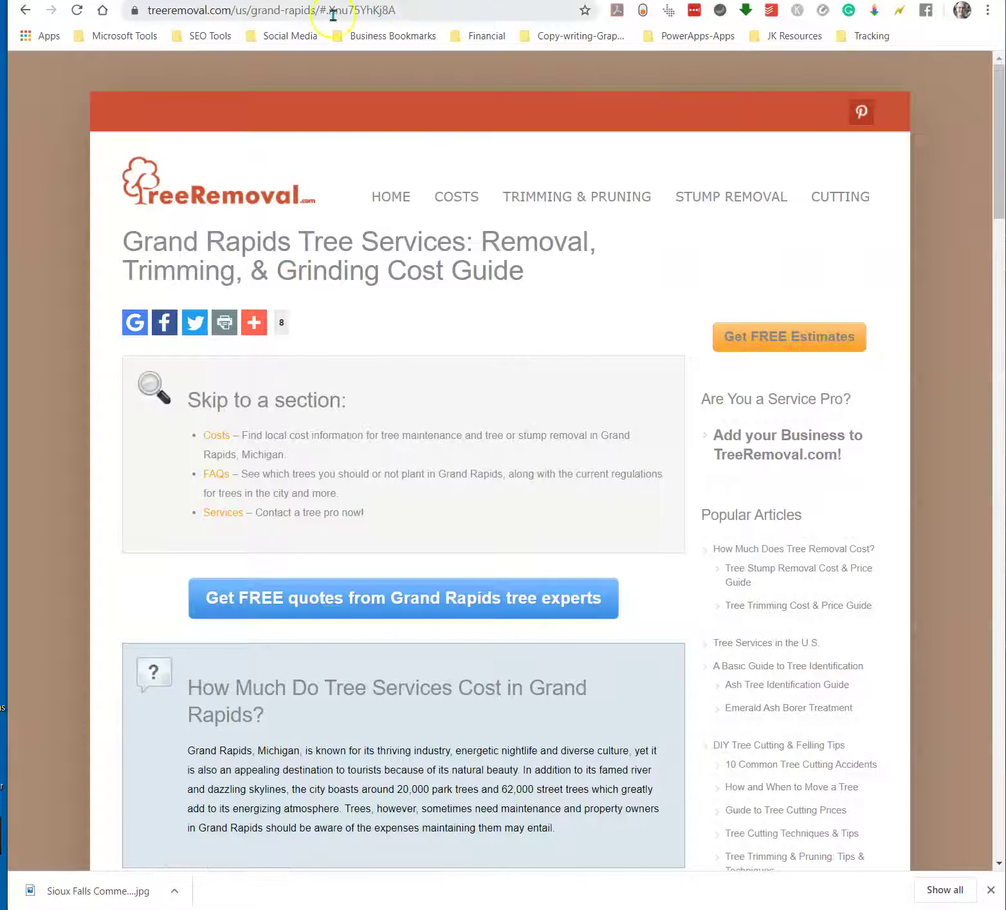
pyautogui.moveTo(318, 11); pyautogui.dragTo(145, 10)
pyautogui.hotkey('ctrl', 'c')
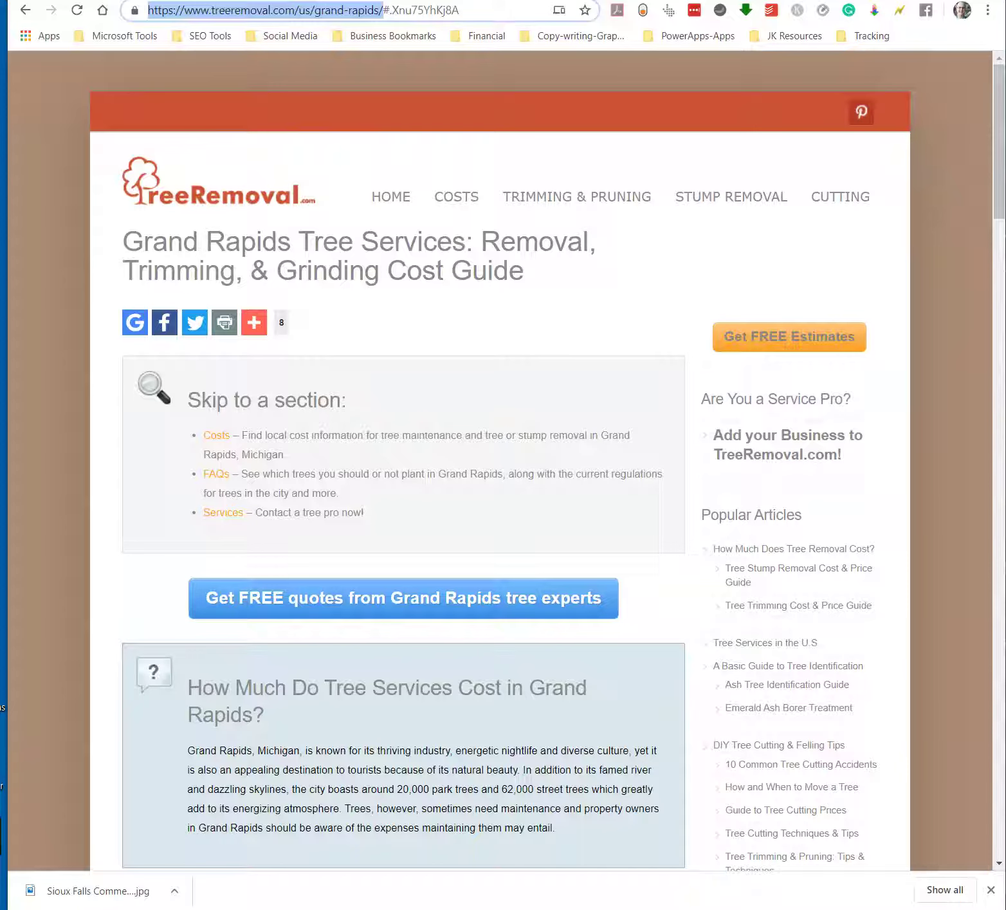
# Reload Ahrefs and run Site Explorer on treeremoval.com/us/grand-rapids/ instead of grandrapidstree.com
pyautogui.hotkey('ctrl', 'Tab')
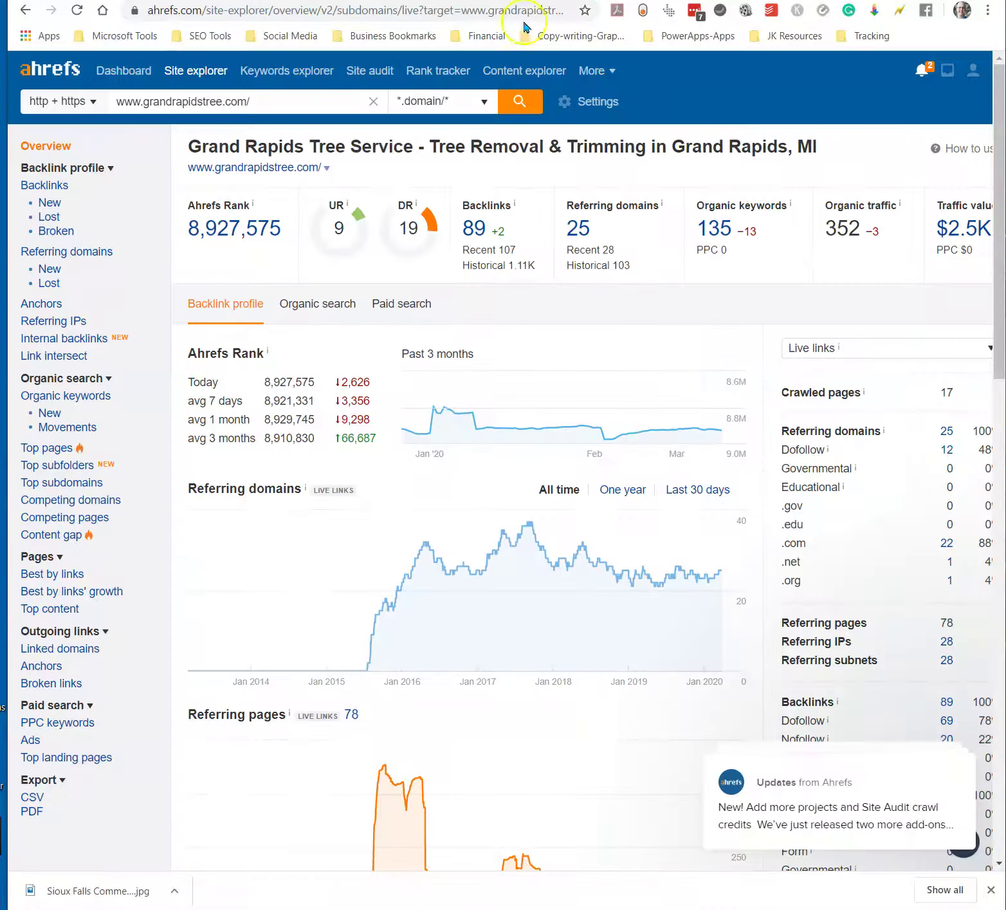
pyautogui.rightClick(518, 1)
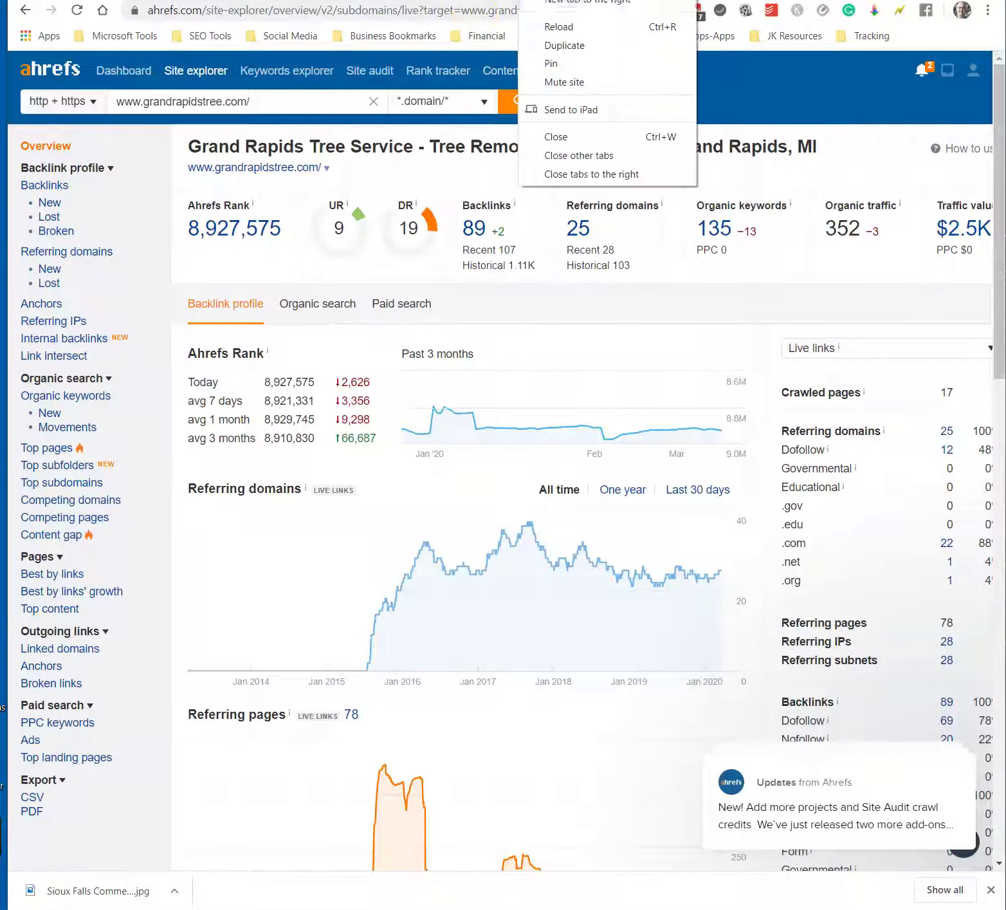
pyautogui.click(553, 25)
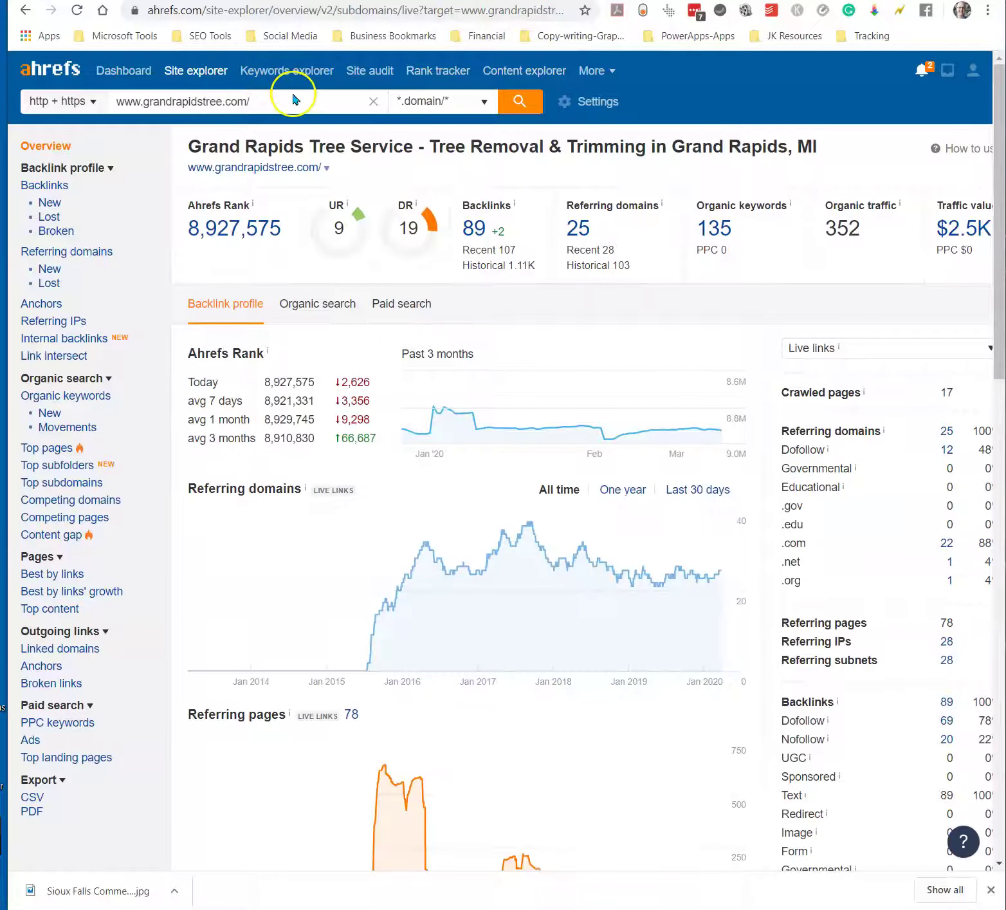
pyautogui.tripleClick(291, 101)
pyautogui.hotkey('ctrl', 'v')
pyautogui.click(525, 101)
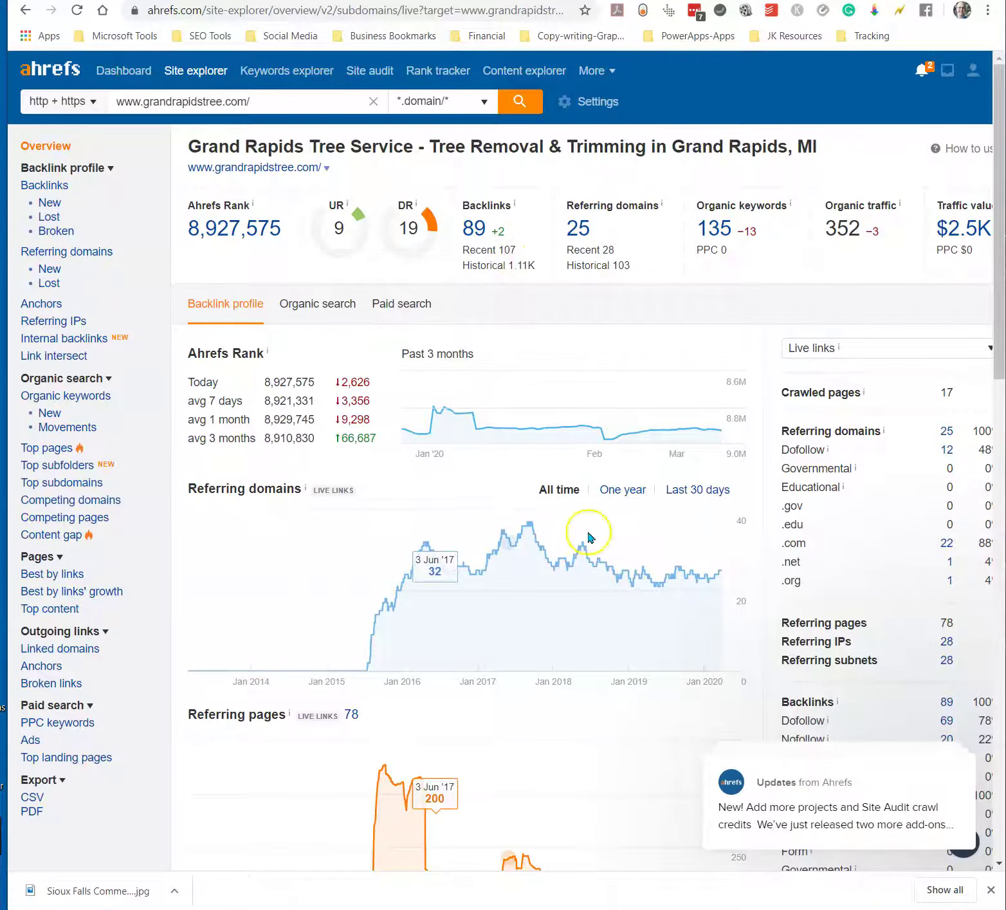
pyautogui.scroll(-3, 669, 476)
pyautogui.scroll(3, 673, 478)
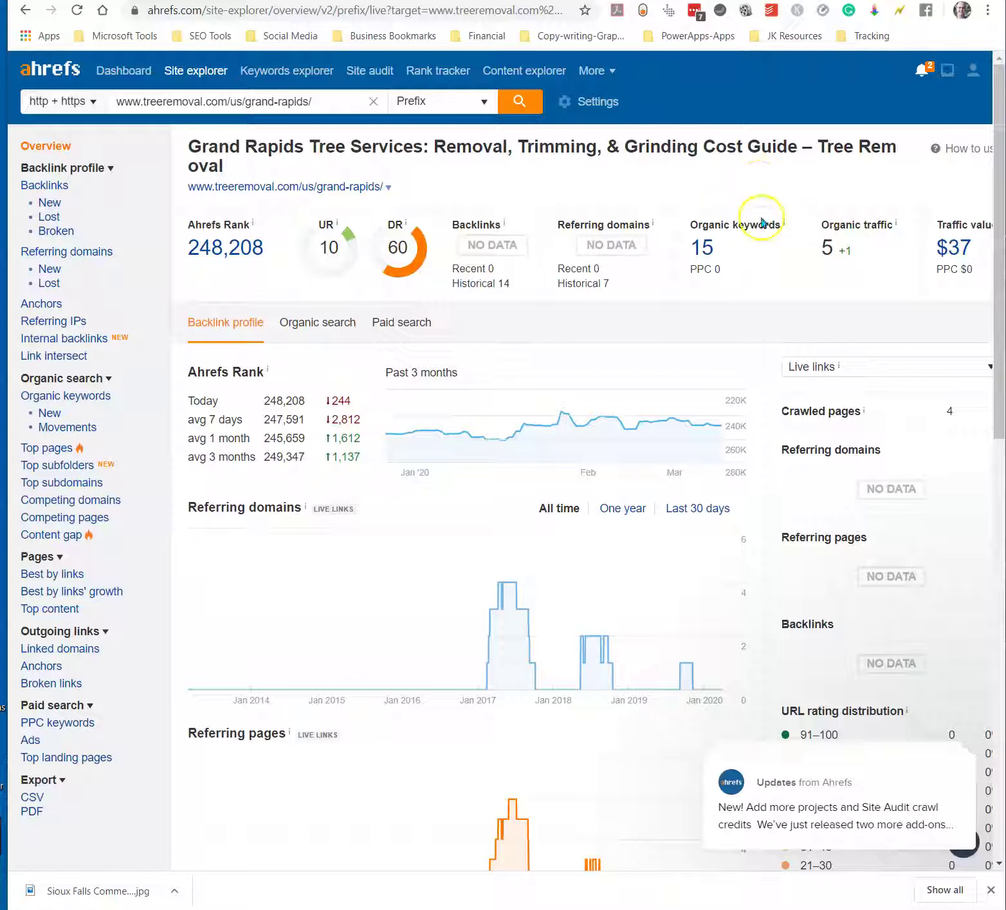
# Open the treeremoval.com page's 15 organic keywords and inspect the SERP feature counts
pyautogui.click(708, 248)
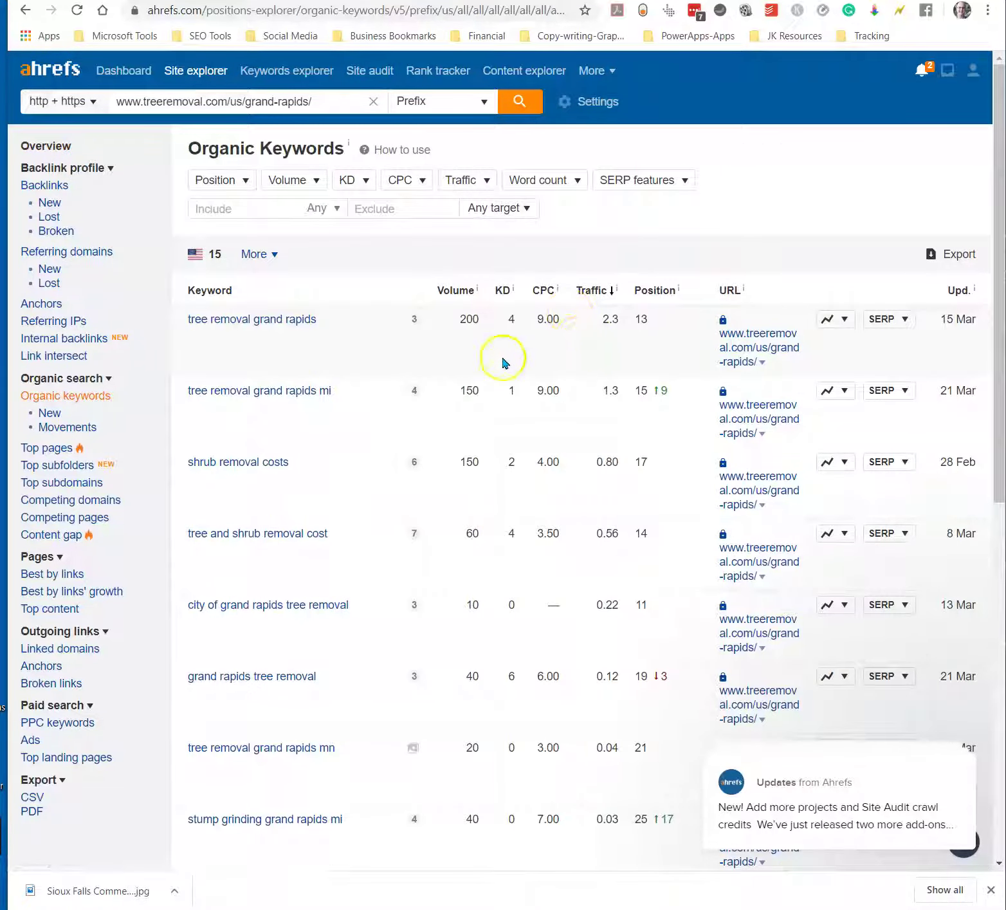
pyautogui.moveTo(415, 325)
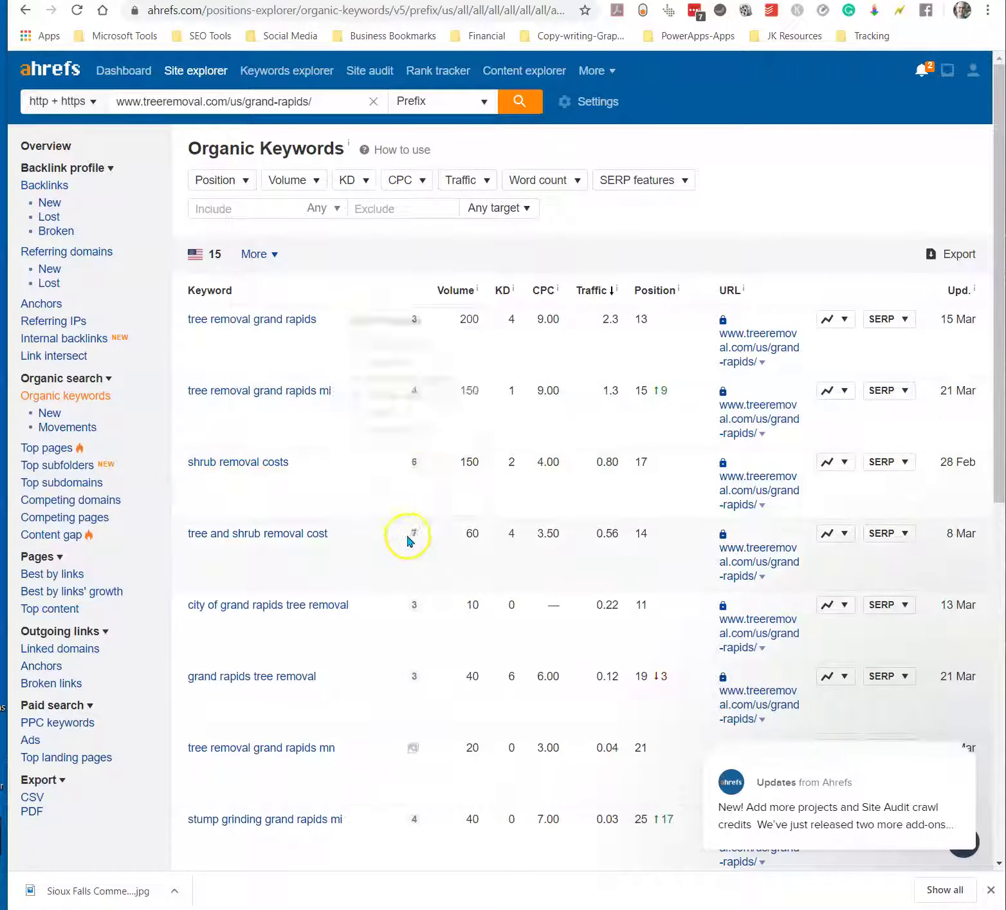
pyautogui.moveTo(416, 538)
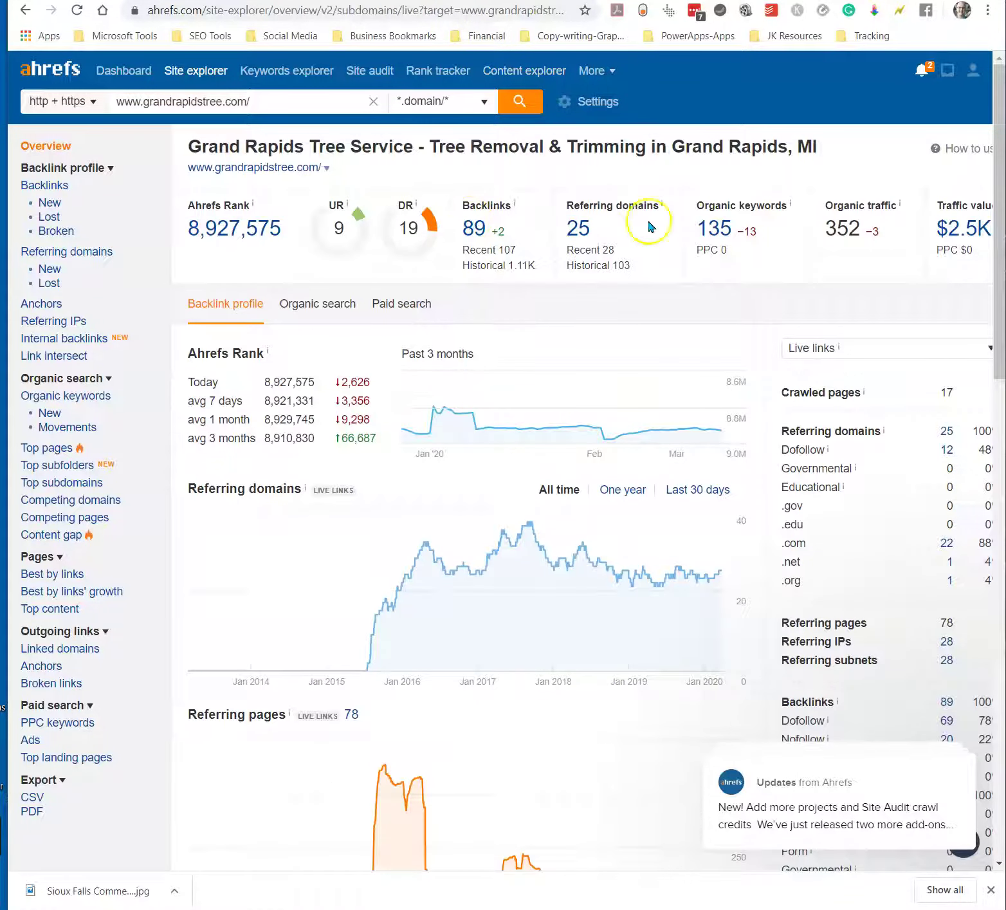
# Open grandrapidstree.com's 135 organic keywords and scroll the table, topped by 'tree service grand rapids mi'
pyautogui.click(721, 234)
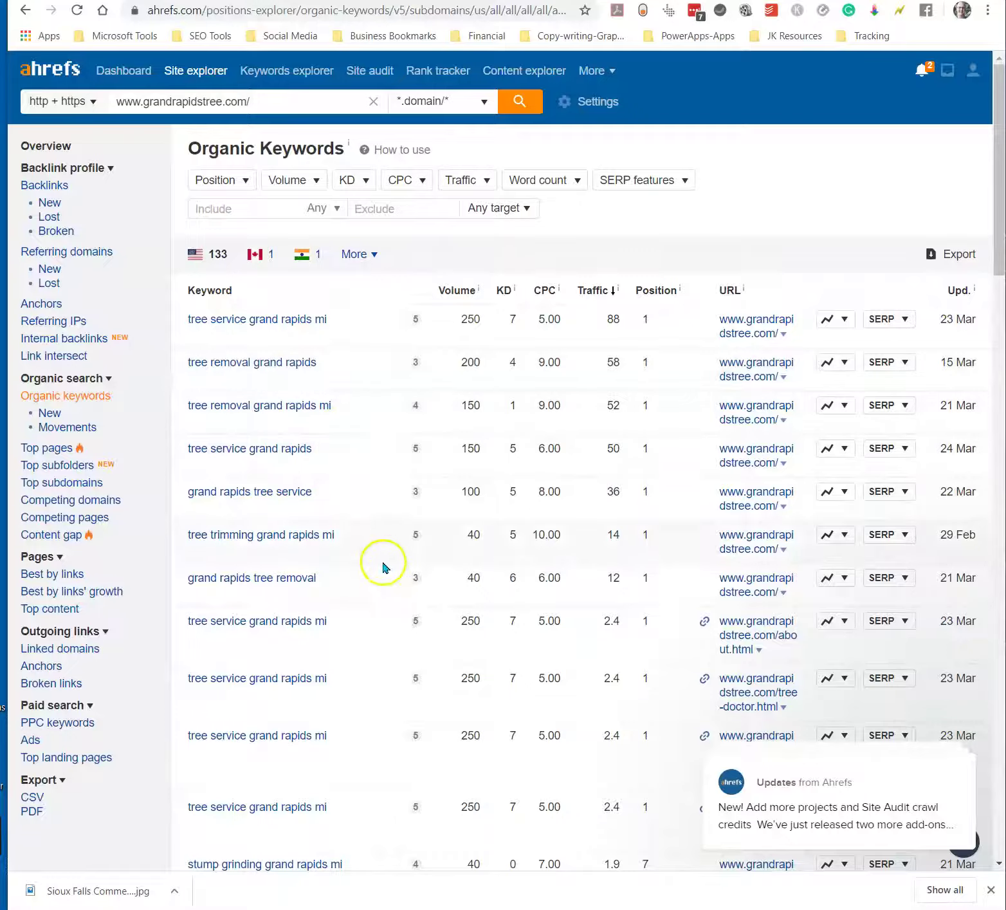
pyautogui.scroll(-5, 386, 566)
pyautogui.scroll(-14, 402, 566)
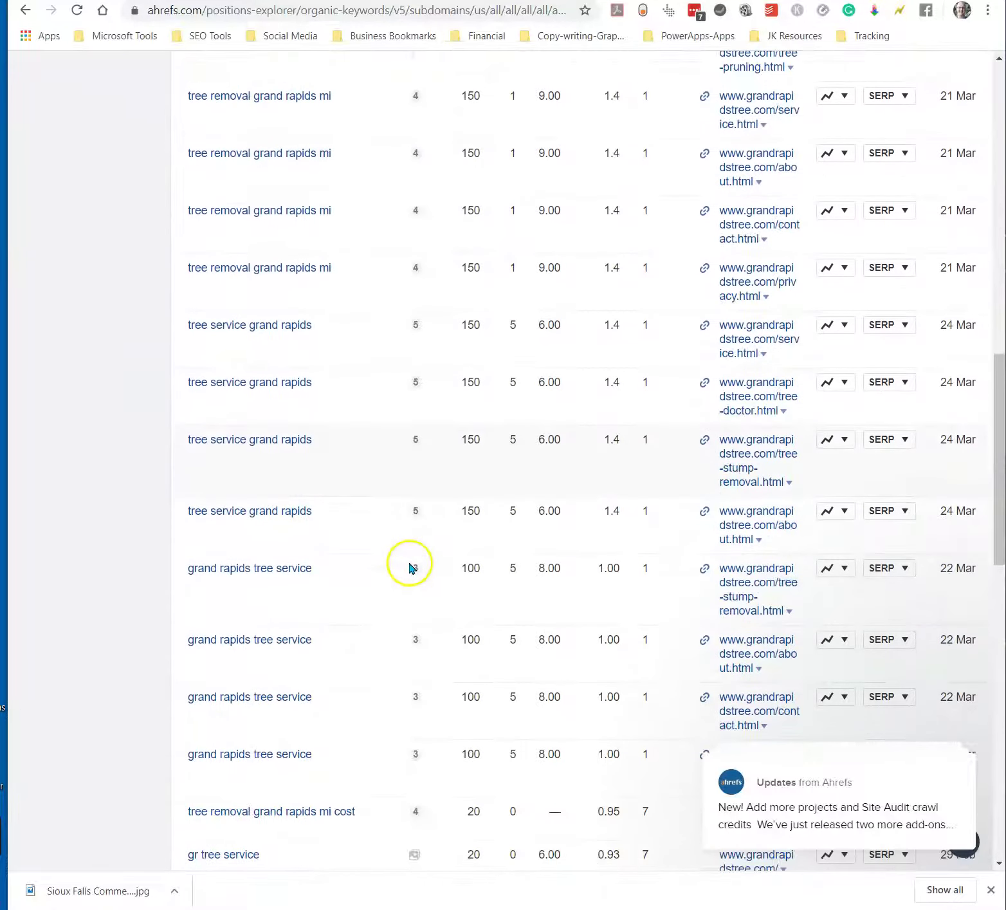
pyautogui.scroll(-7, 412, 708)
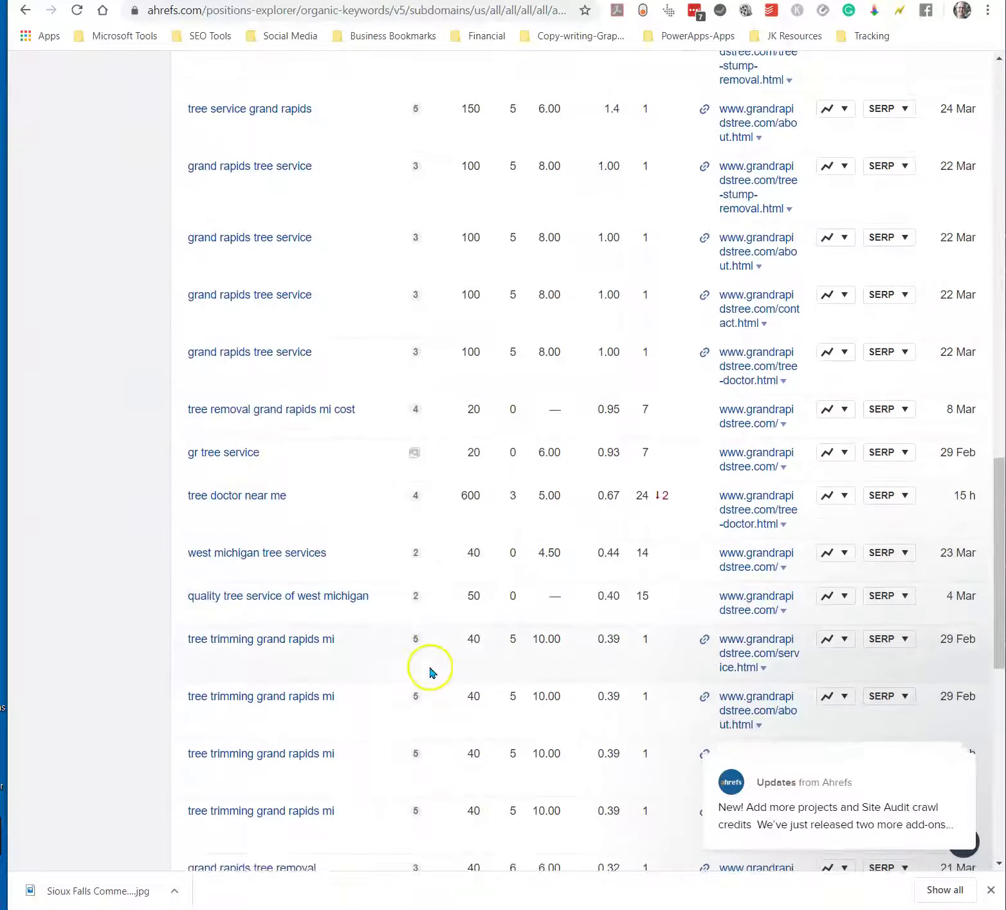
pyautogui.scroll(9, 434, 682)
pyautogui.scroll(12, 435, 662)
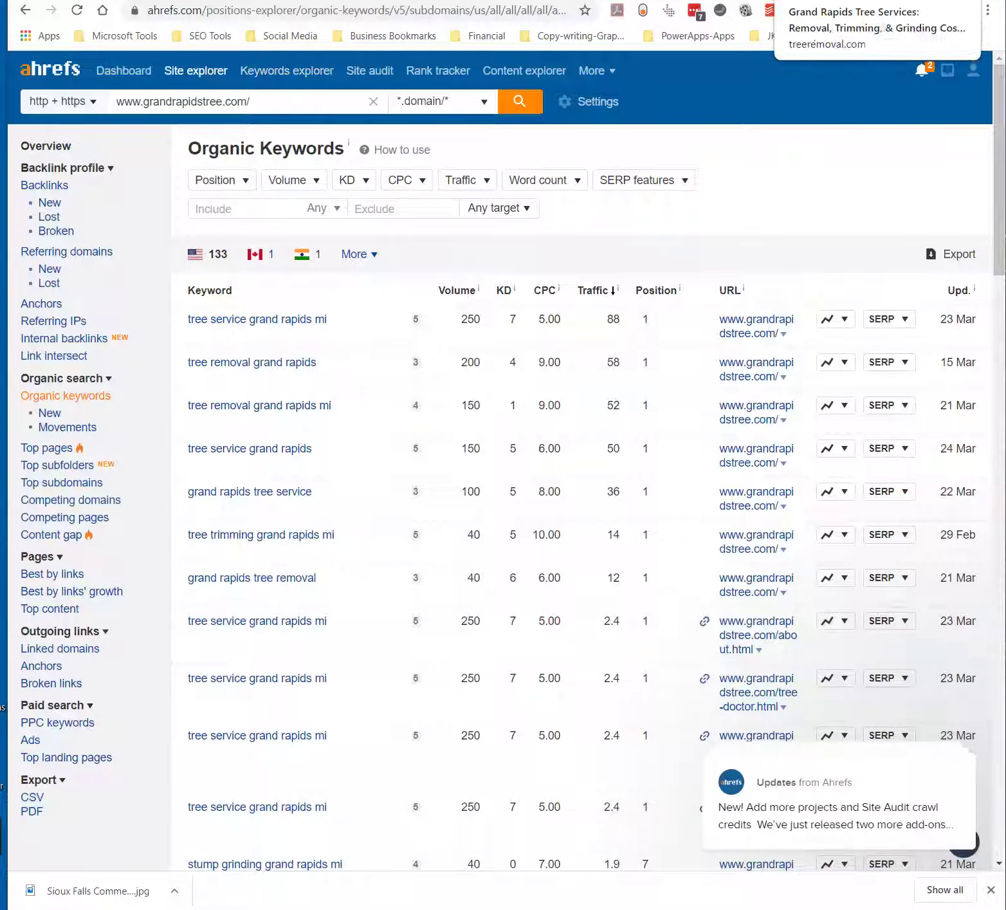
# Go back to the 'Grand rapids tree' Google results and open the grandrapidstree.com result
pyautogui.click(837, 1)
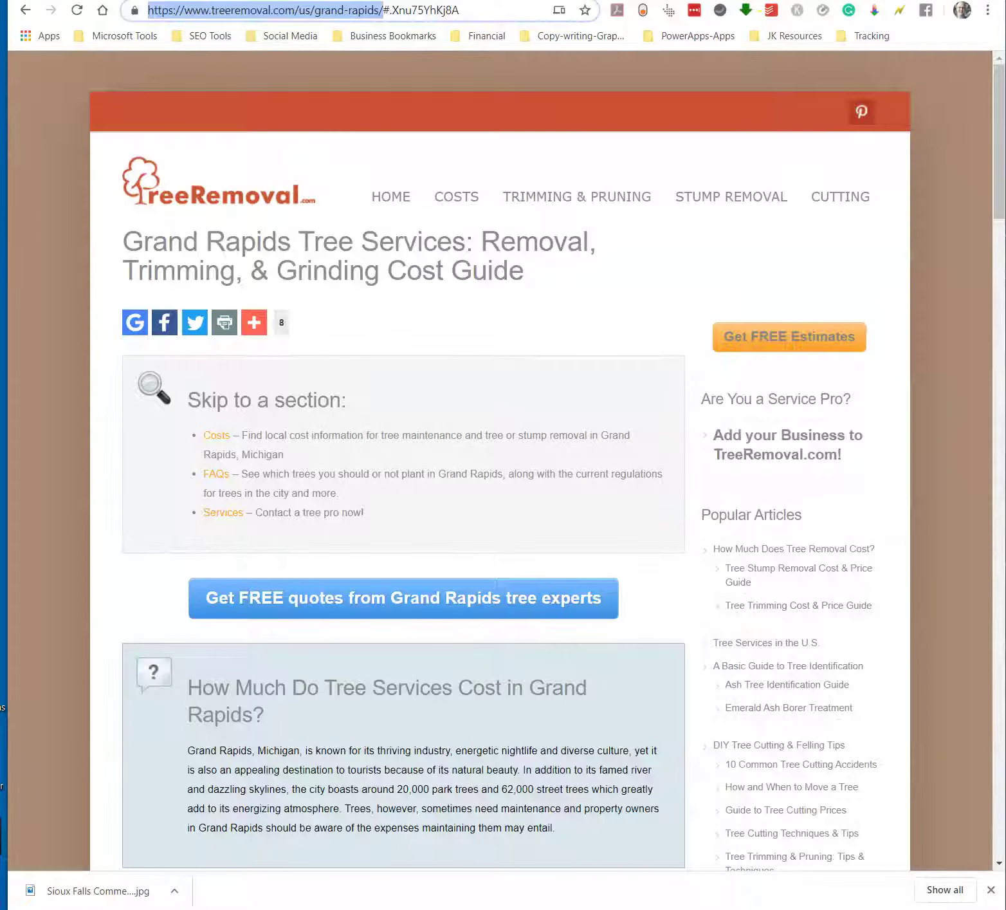
pyautogui.click(31, 11)
pyautogui.scroll(3, 364, 260)
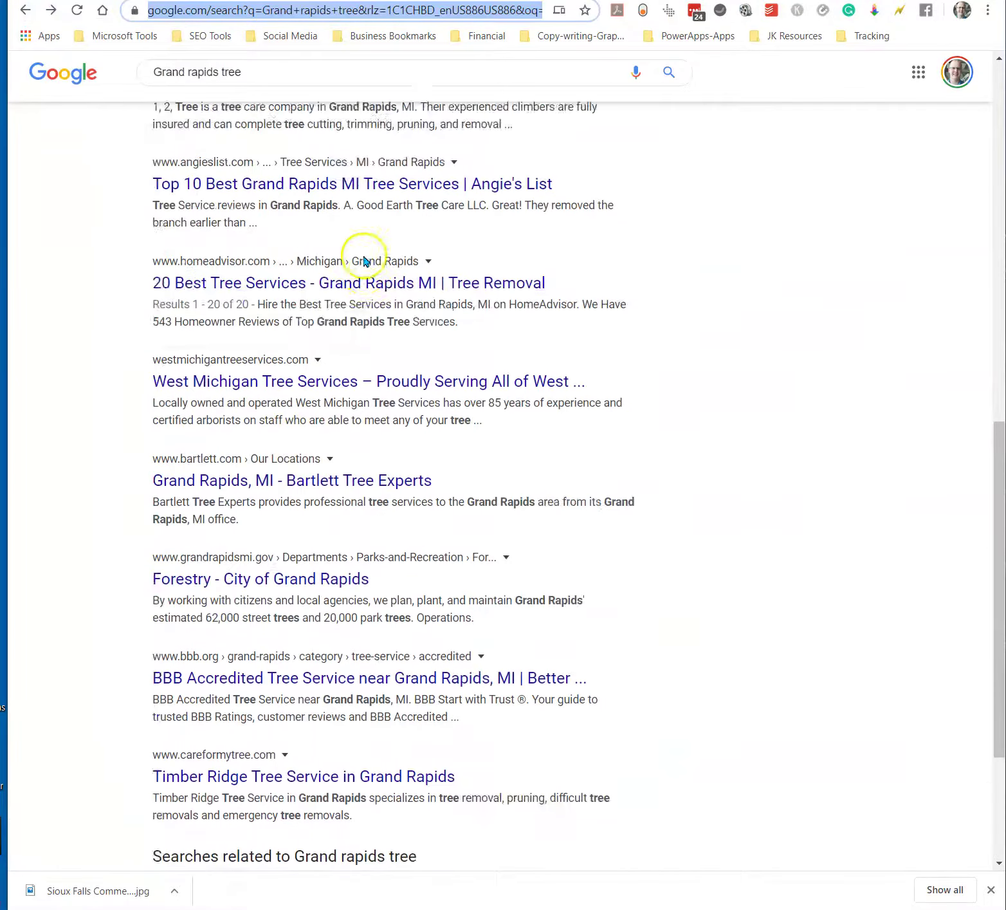
pyautogui.scroll(10, 364, 261)
pyautogui.scroll(-1, 366, 270)
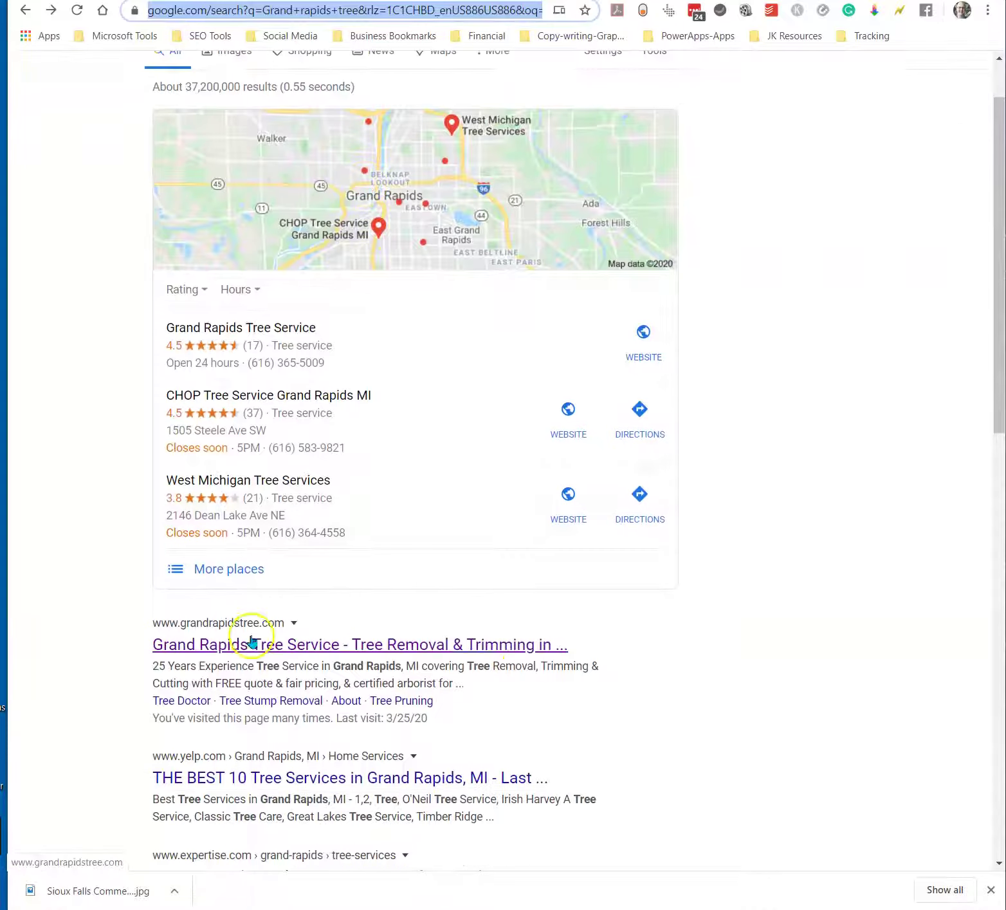
pyautogui.click(252, 639)
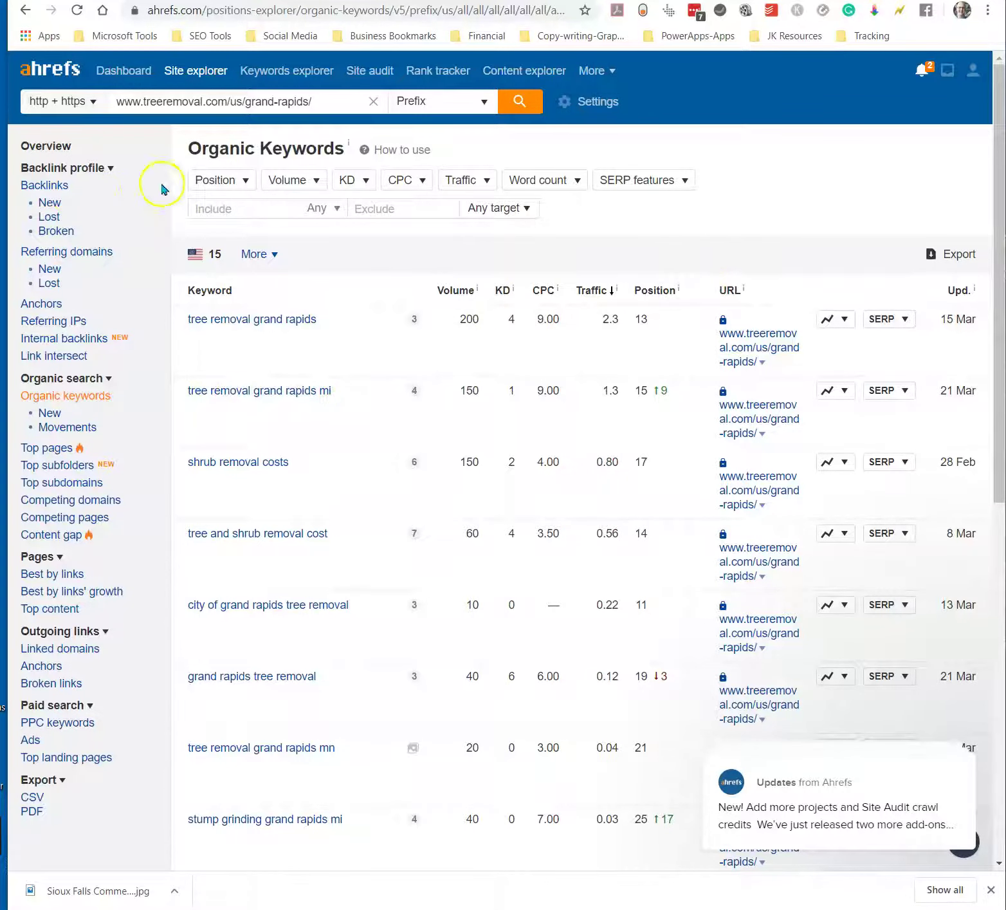
# Open Ahrefs' Backlinks report to confirm the treeremoval.com Grand Rapids page has no backlinks
pyautogui.click(56, 186)
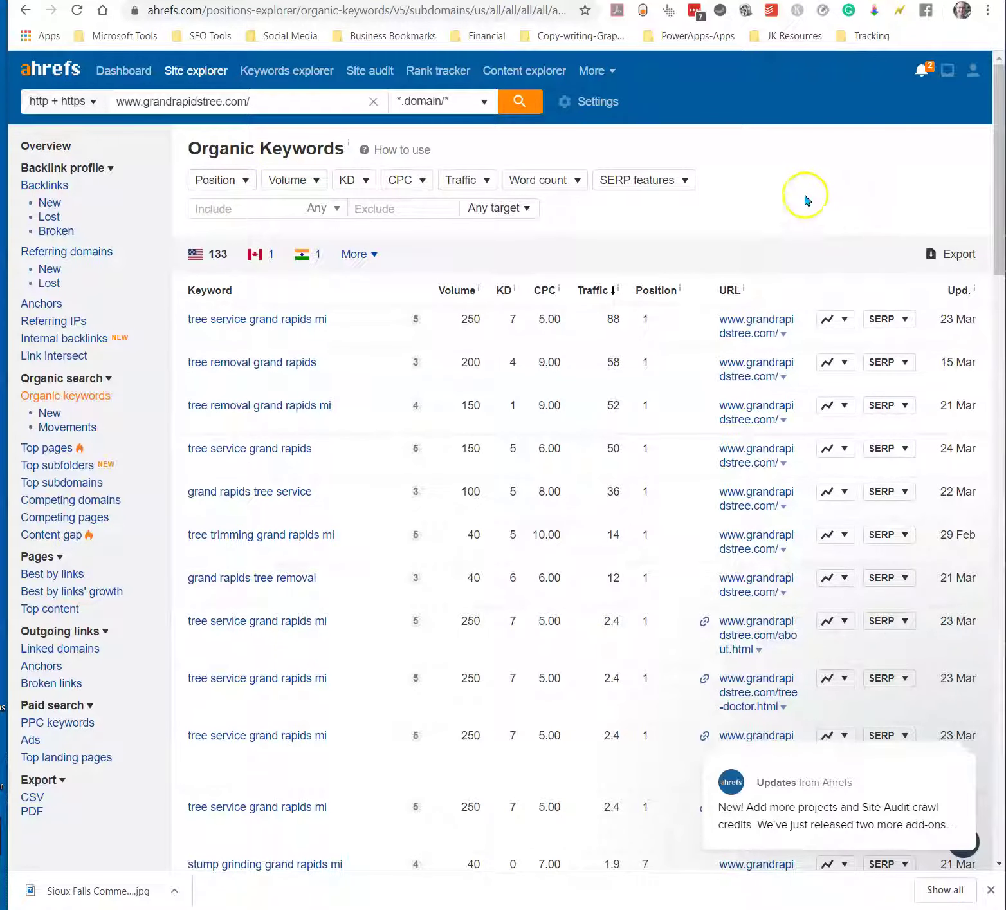
# Review the Onsite and Off Site Optimization notes in Google Docs, widening the browser window
pyautogui.click(789, 1)
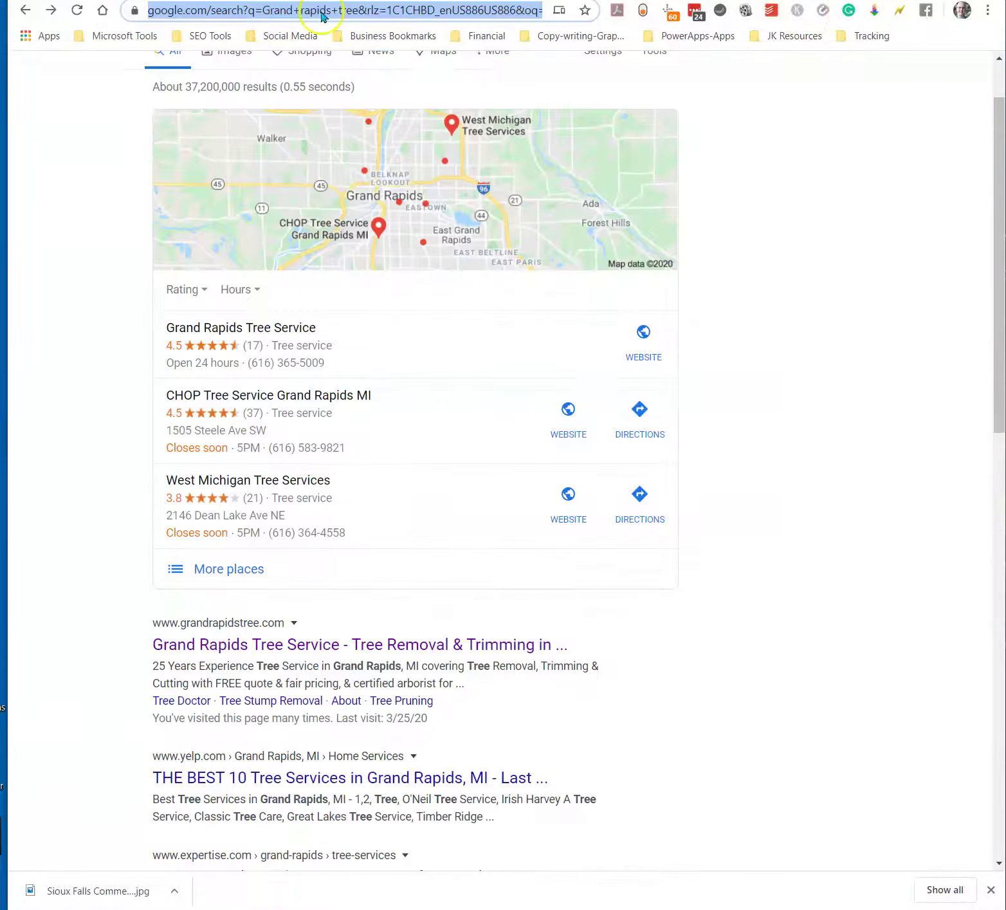
pyautogui.click(257, 1)
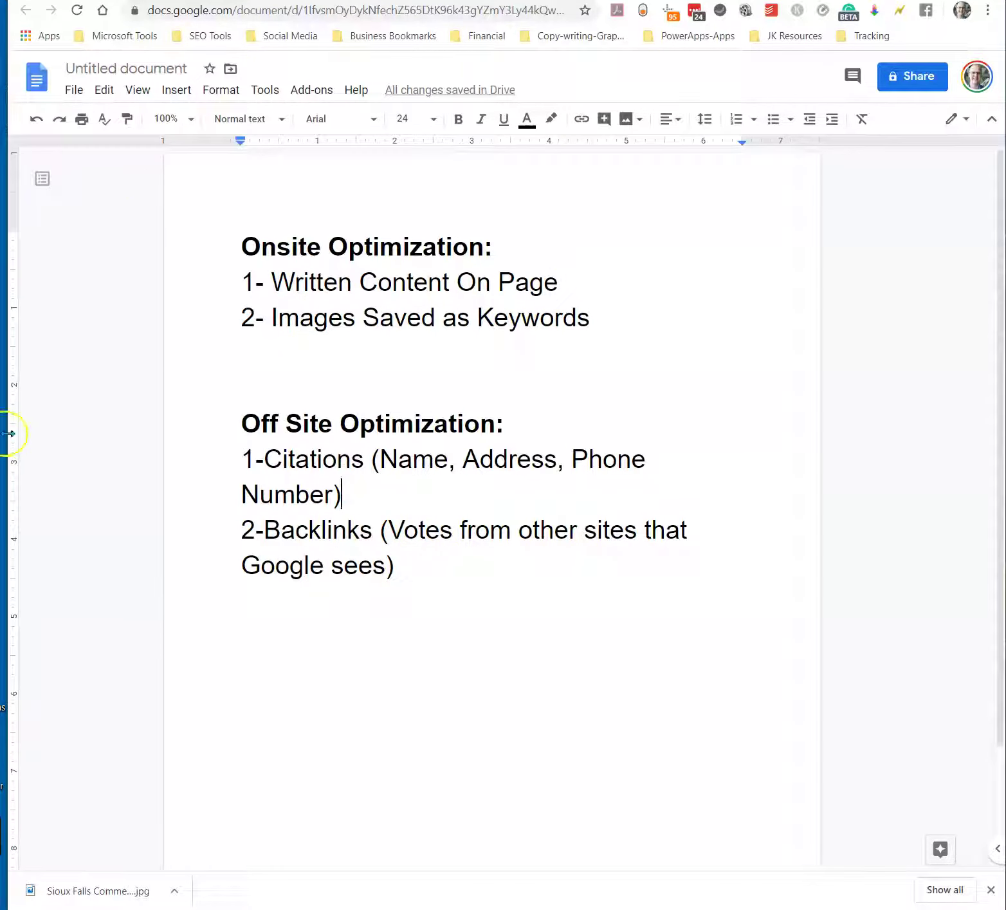
pyautogui.moveTo(9, 433)
pyautogui.mouseDown()
pyautogui.moveTo(20, 431)
pyautogui.moveTo(3, 428)
pyautogui.mouseUp()
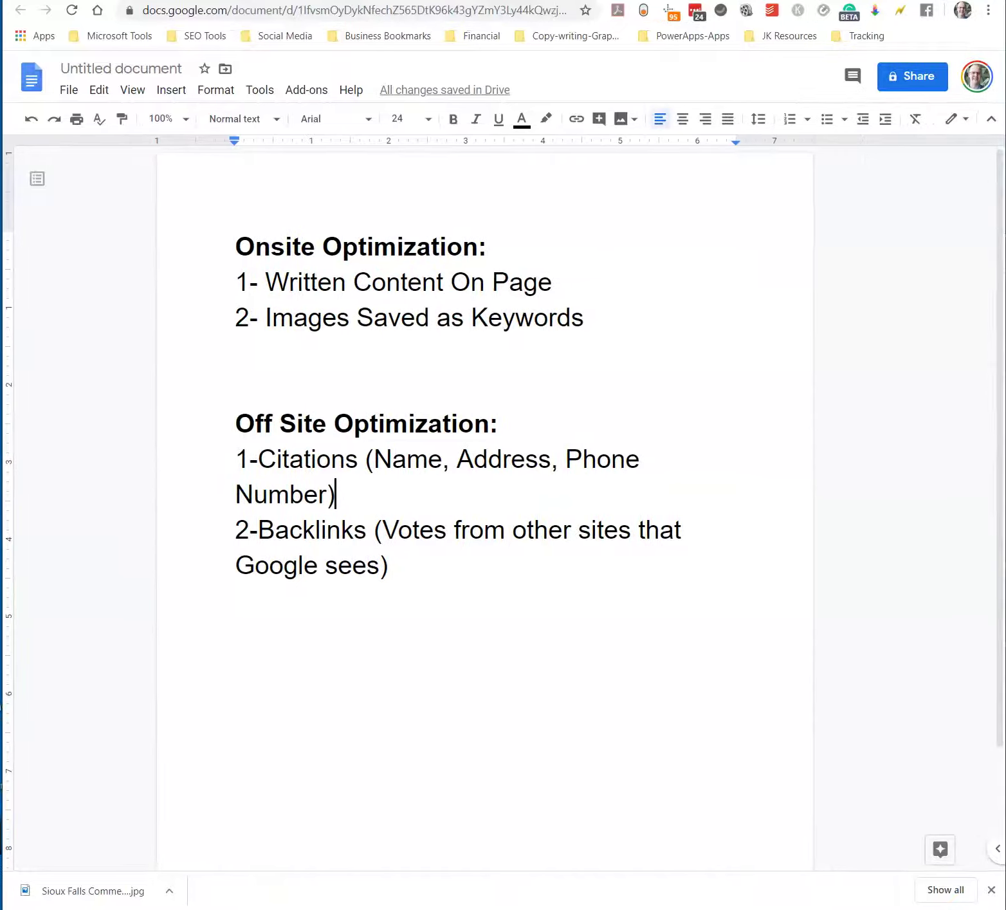
# Cycle through the open tabs, then go to weebly.com in a new tab
pyautogui.hotkey('ctrl', 'Tab')
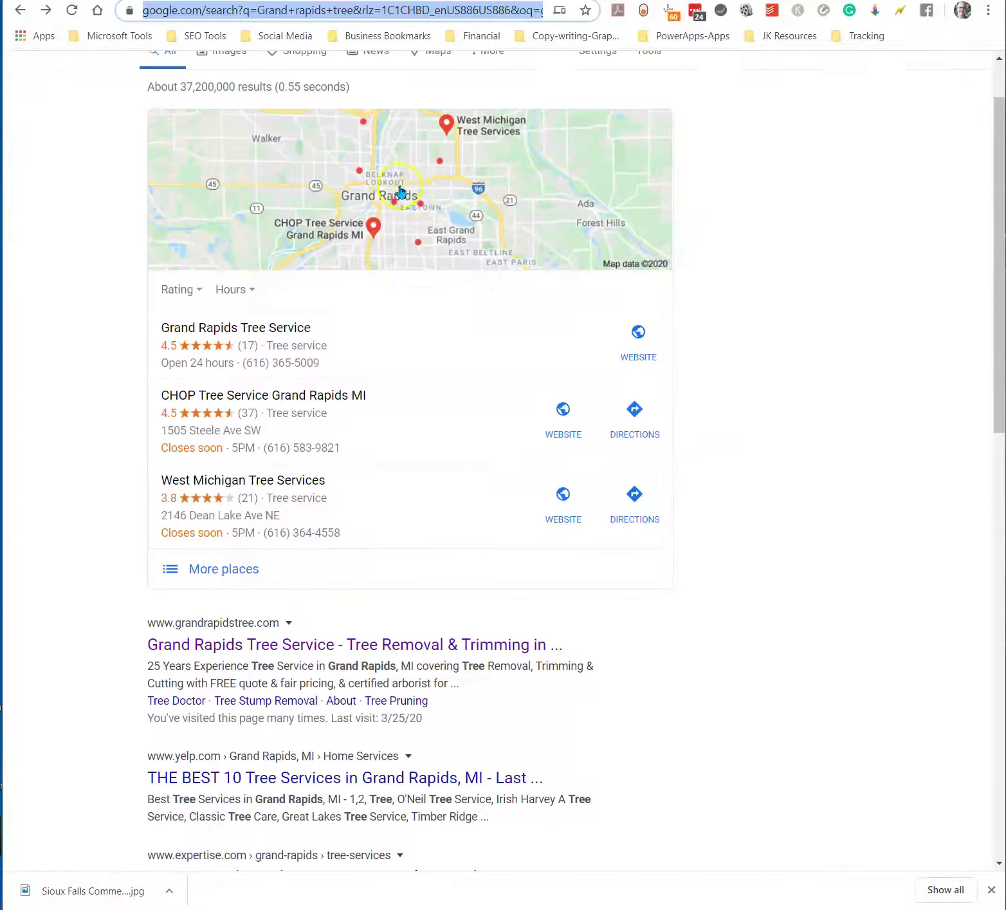
pyautogui.hotkey('ctrl', 'Tab')
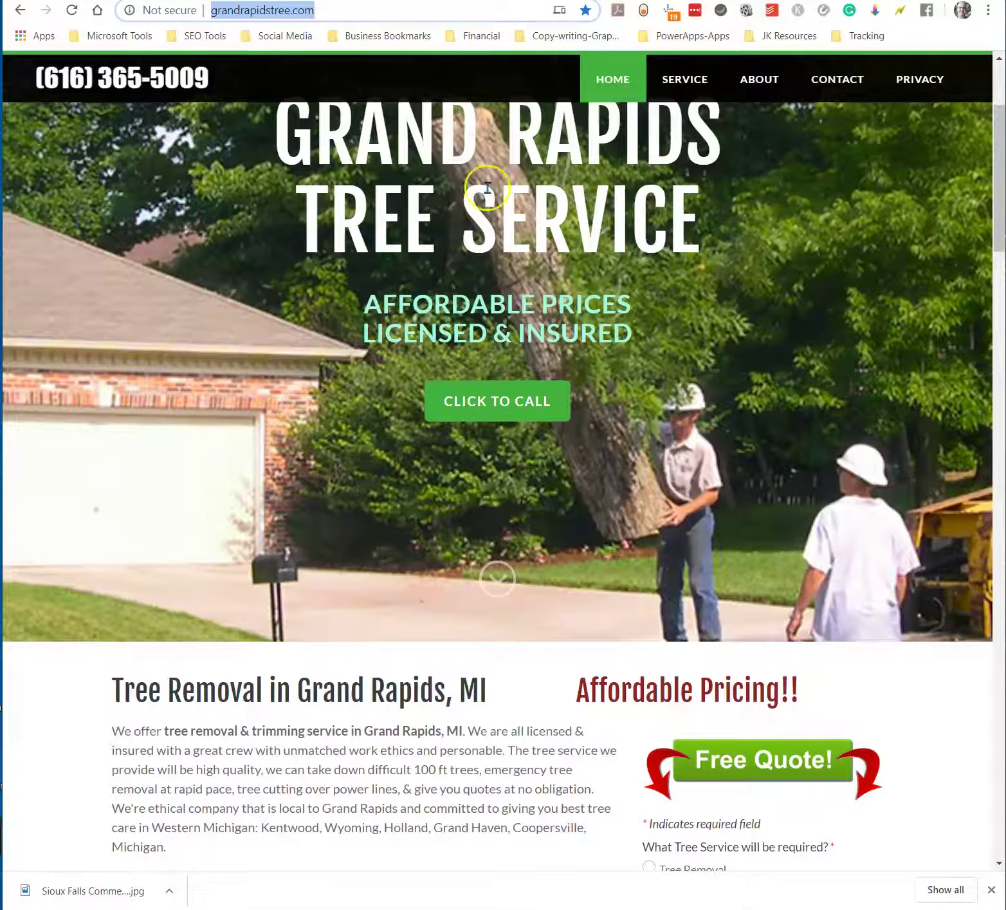
pyautogui.hotkey('ctrl', 't')
pyautogui.write('weebly.com/signup')
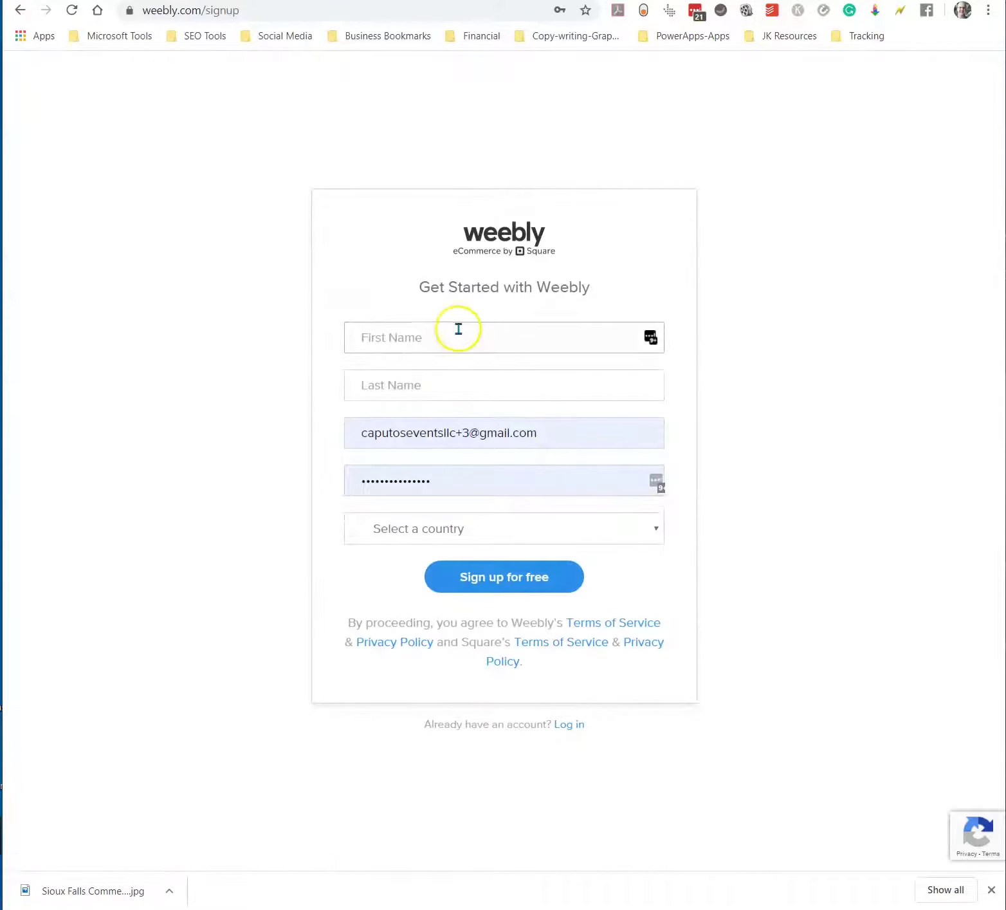
# Try the sign-up form's first name field, dismissing the autofill suggestions
pyautogui.click(457, 338)
pyautogui.click(775, 378)
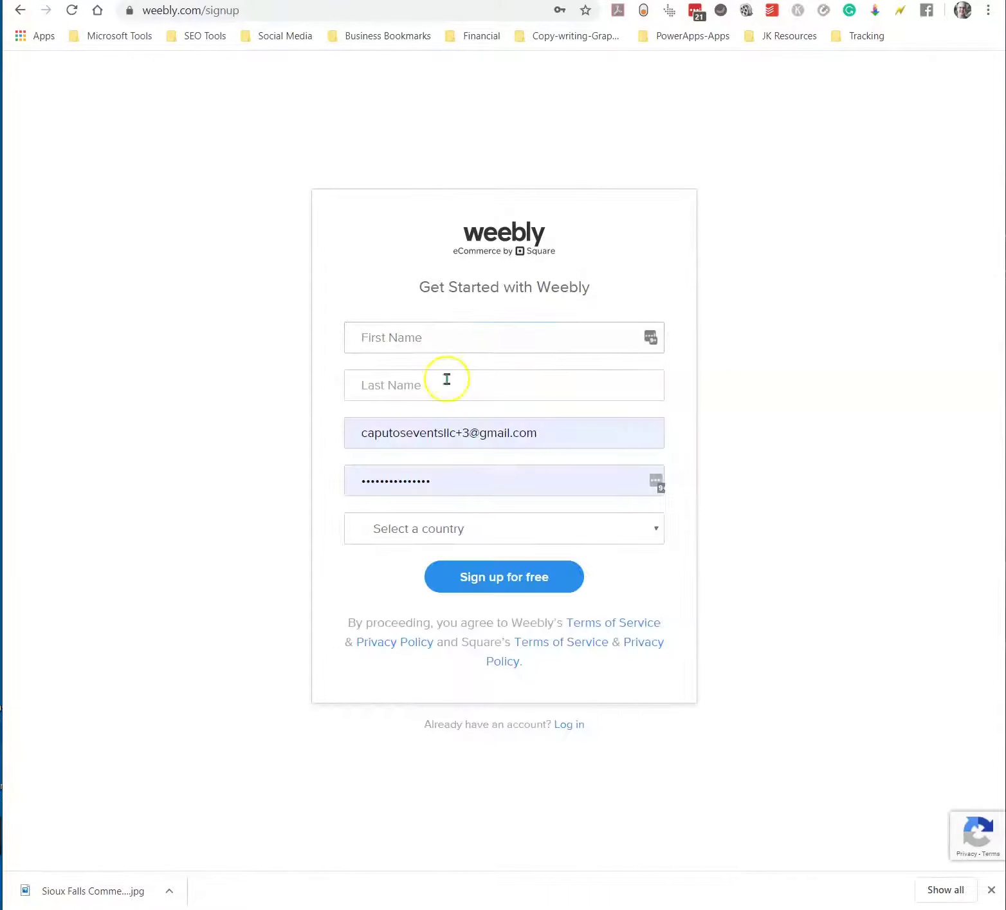
pyautogui.click(454, 347)
pyautogui.click(607, 336)
# Log in with the saved account and open the Dog Walking Sioux Falls site for editing
pyautogui.click(22, 7)
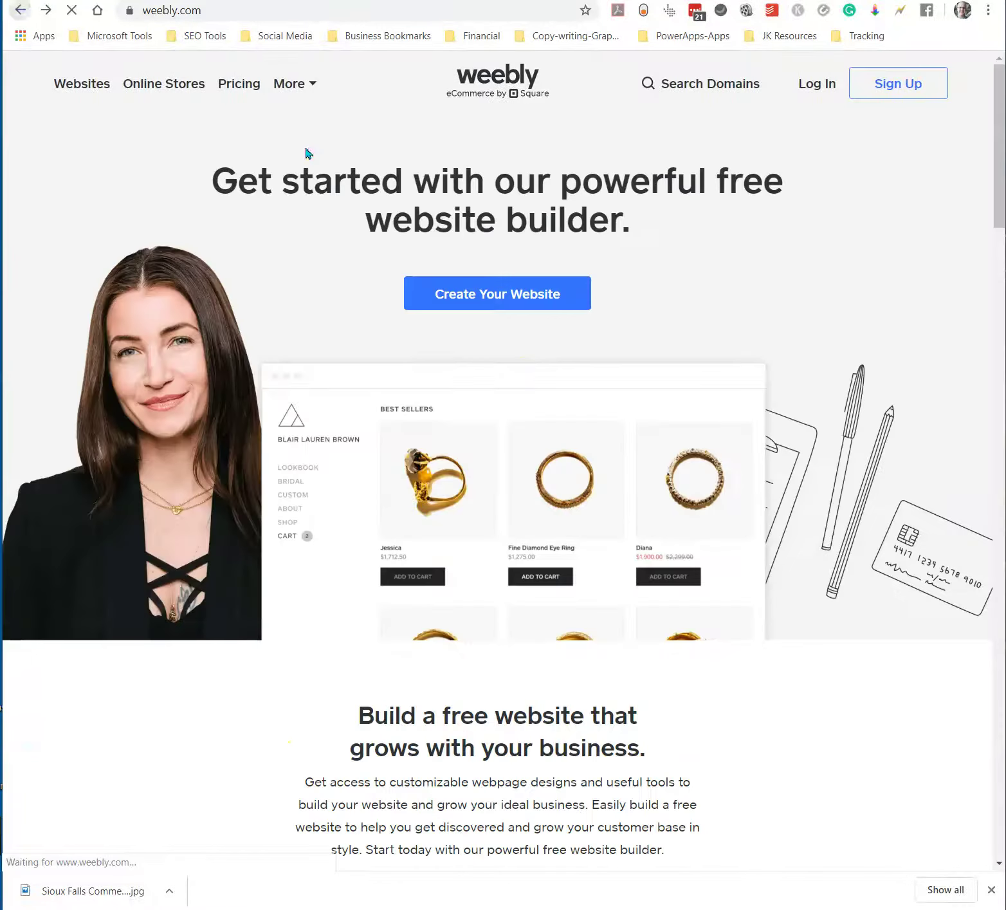
pyautogui.click(832, 88)
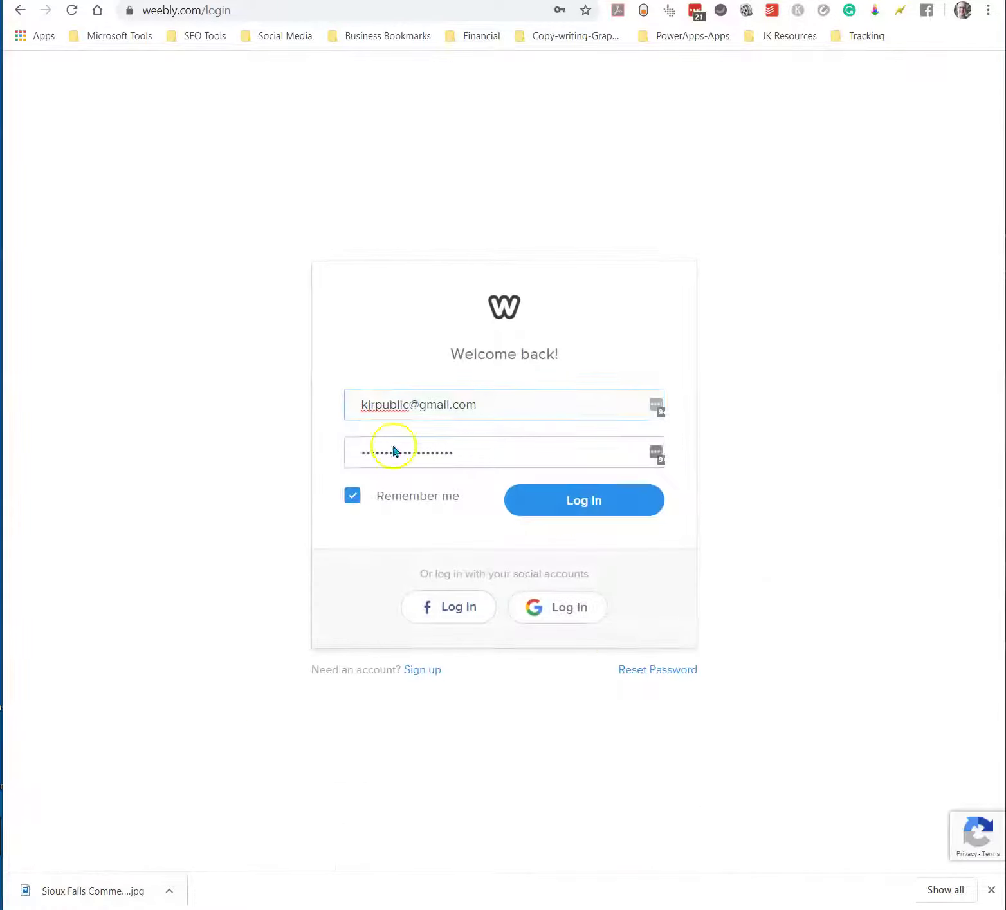
pyautogui.click(587, 508)
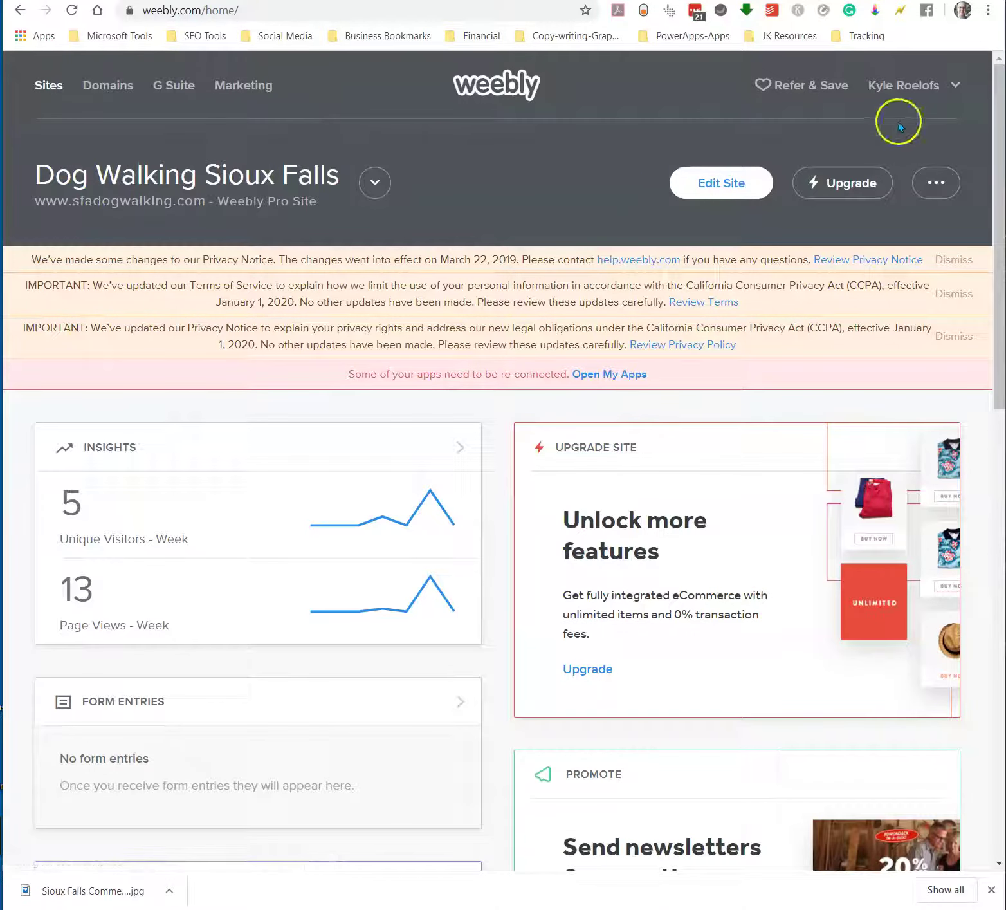
pyautogui.click(737, 187)
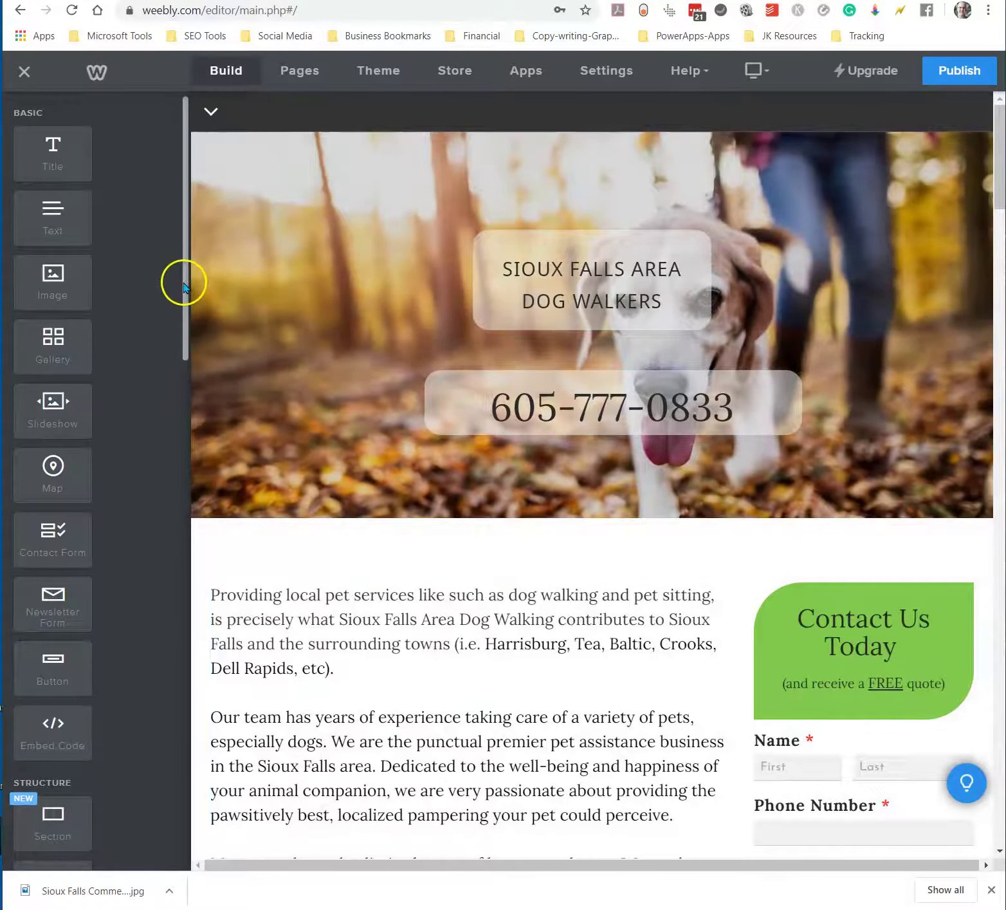
pyautogui.scroll(-3, 516, 550)
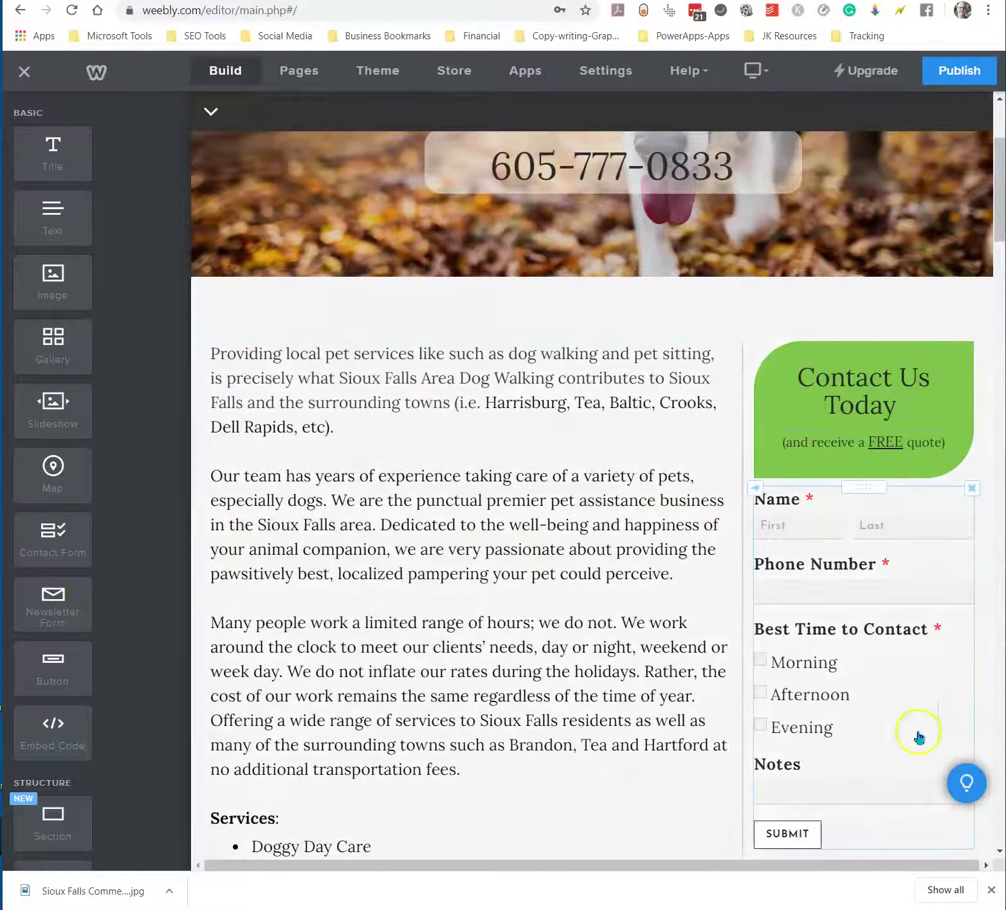
pyautogui.click(993, 893)
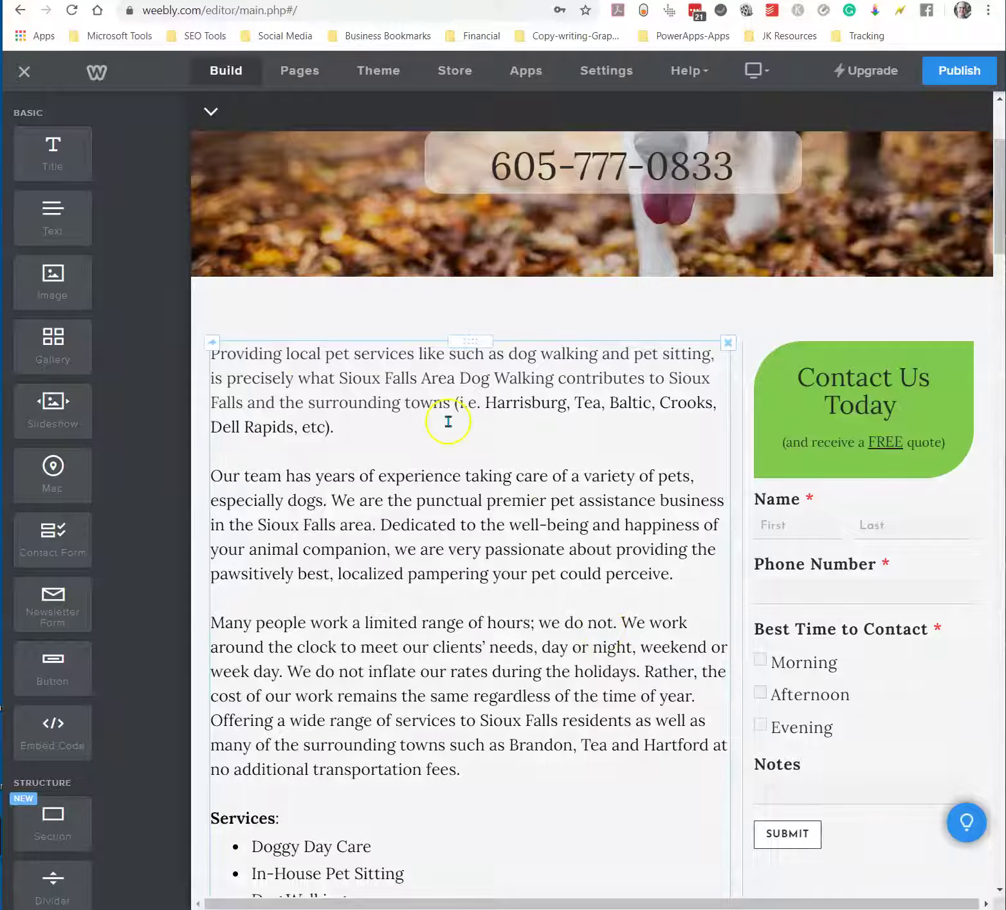
pyautogui.scroll(-10, 461, 523)
pyautogui.scroll(-20, 476, 537)
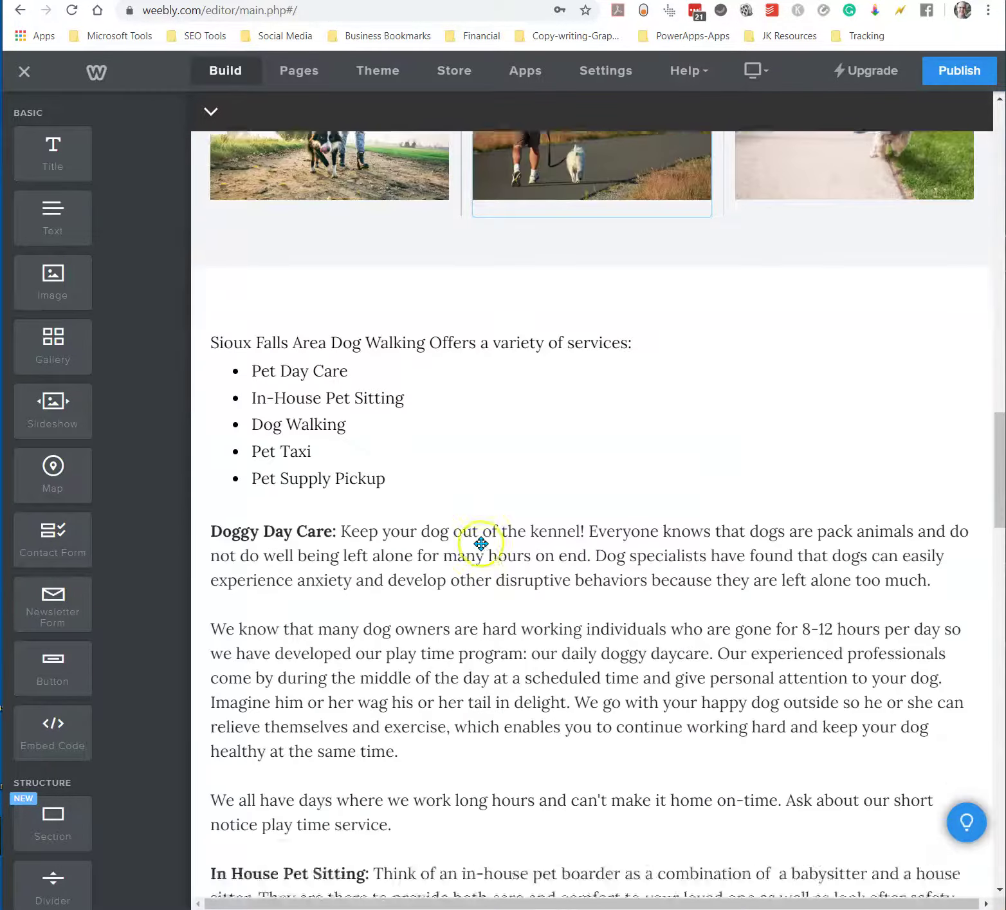
pyautogui.scroll(-8, 483, 545)
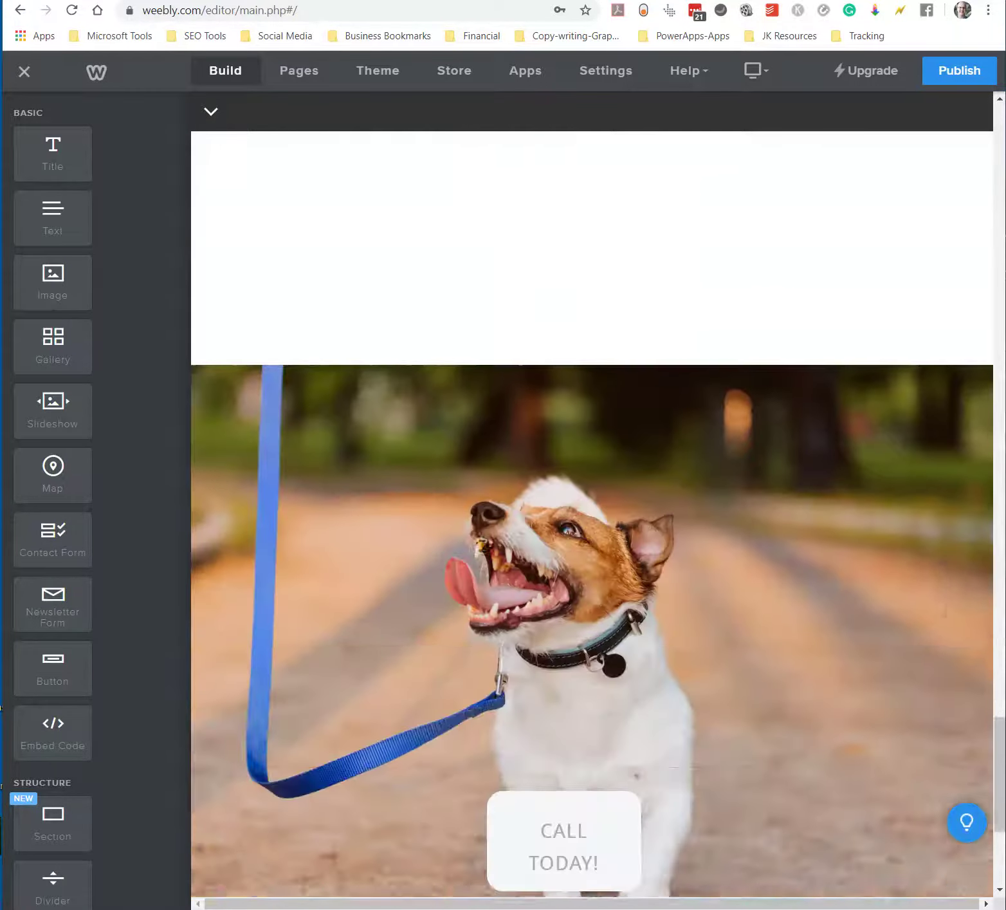
pyautogui.scroll(10, 482, 545)
pyautogui.scroll(18, 482, 544)
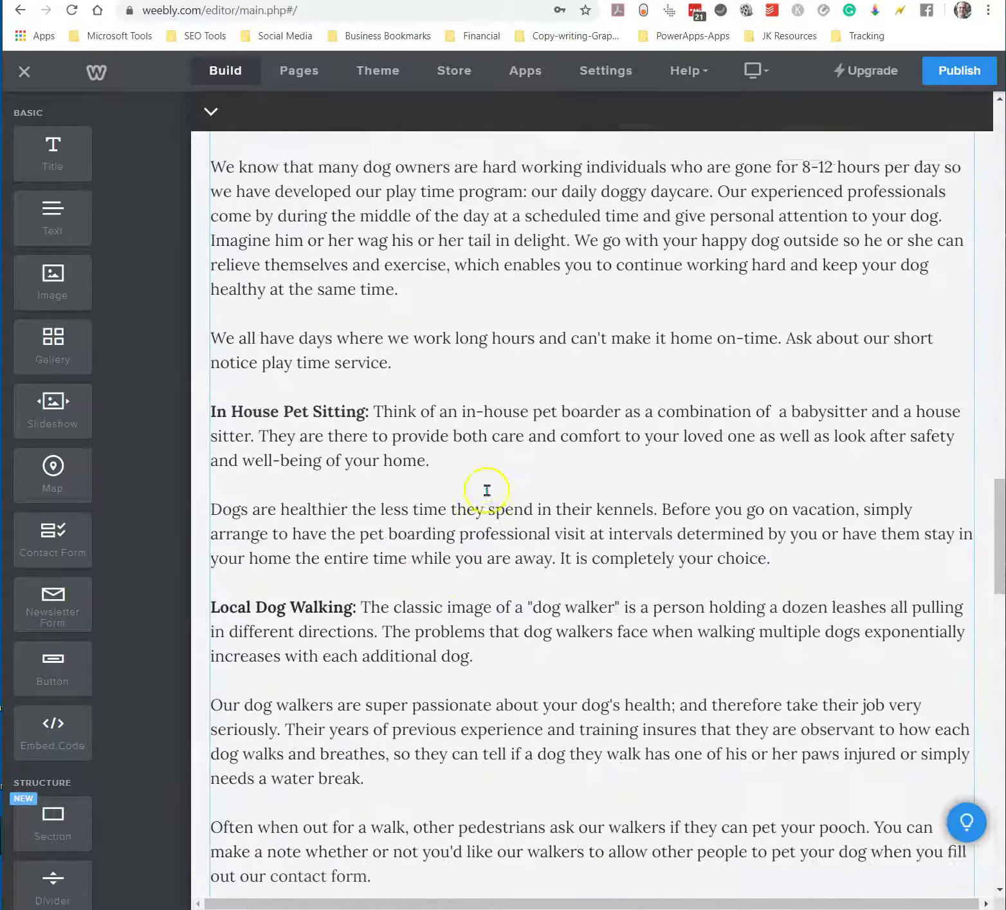
pyautogui.scroll(20, 471, 454)
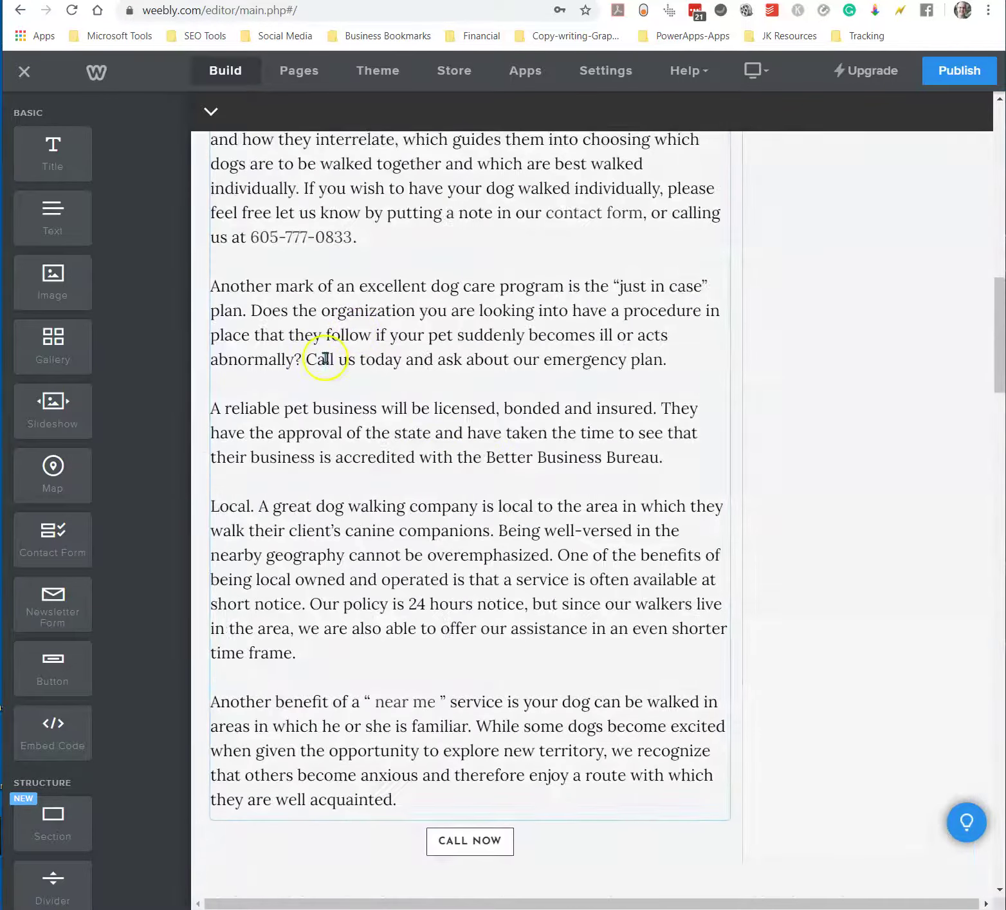
pyautogui.scroll(9, 492, 368)
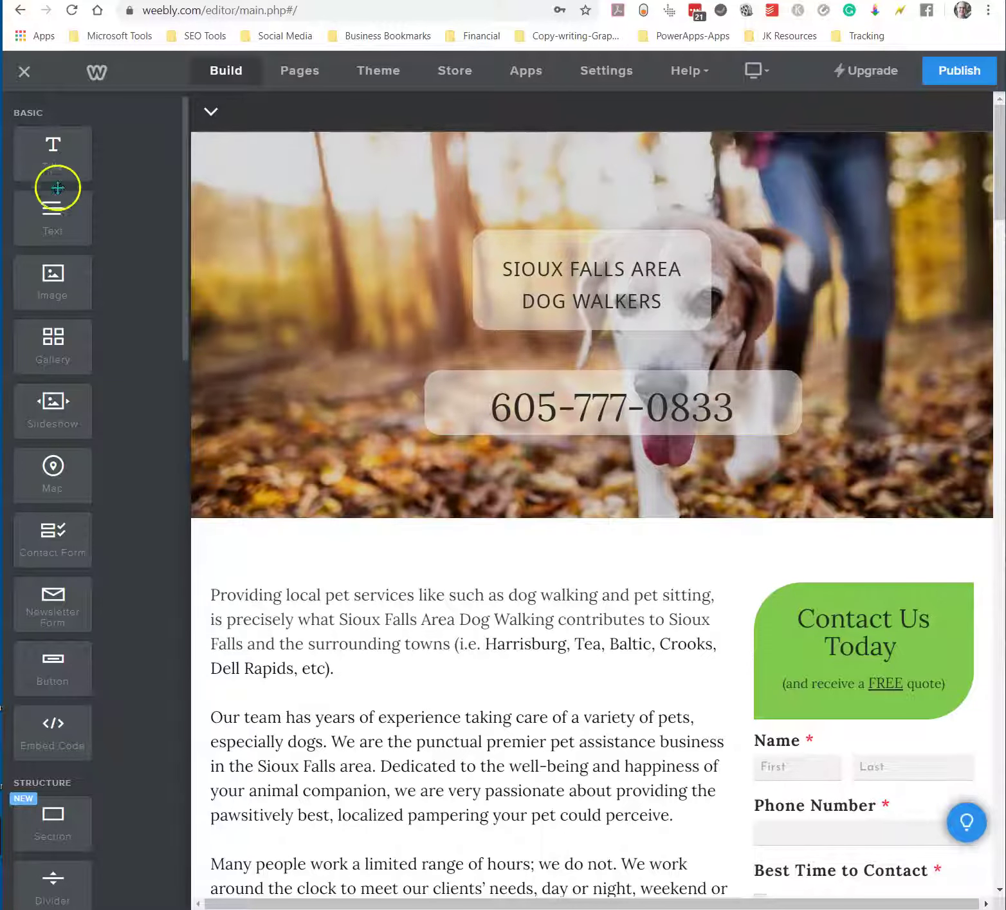
# Add a Title block above the intro text reading 'CLEAN RITE LLC' plus the owner's name, then select it
pyautogui.moveTo(54, 153); pyautogui.dragTo(638, 579)
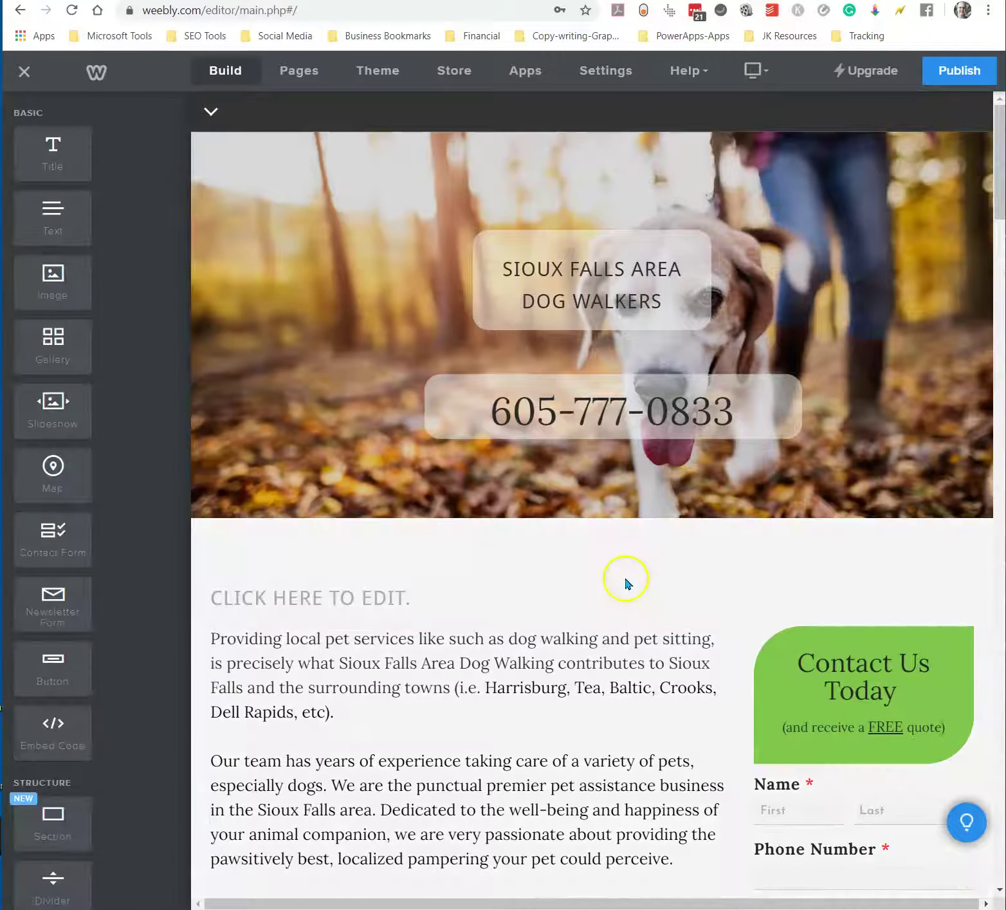
pyautogui.click(267, 590)
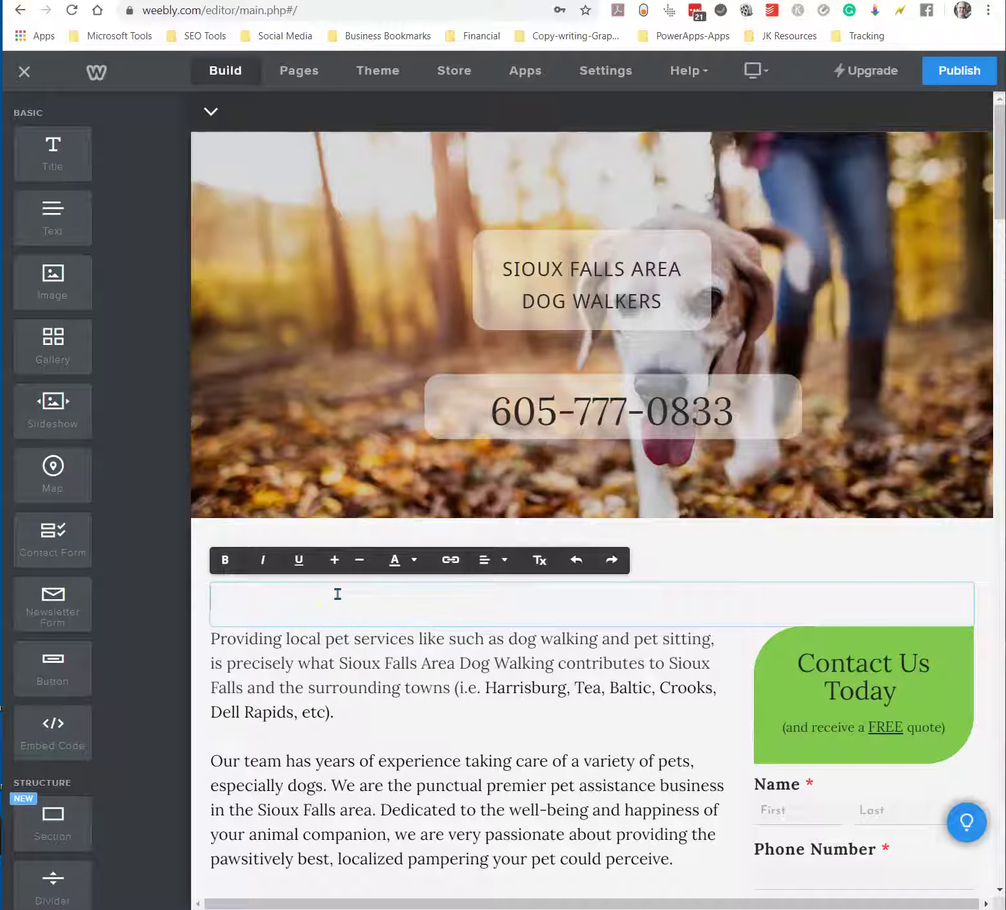
pyautogui.write('CLEAN RITE LLC - QUAID R')
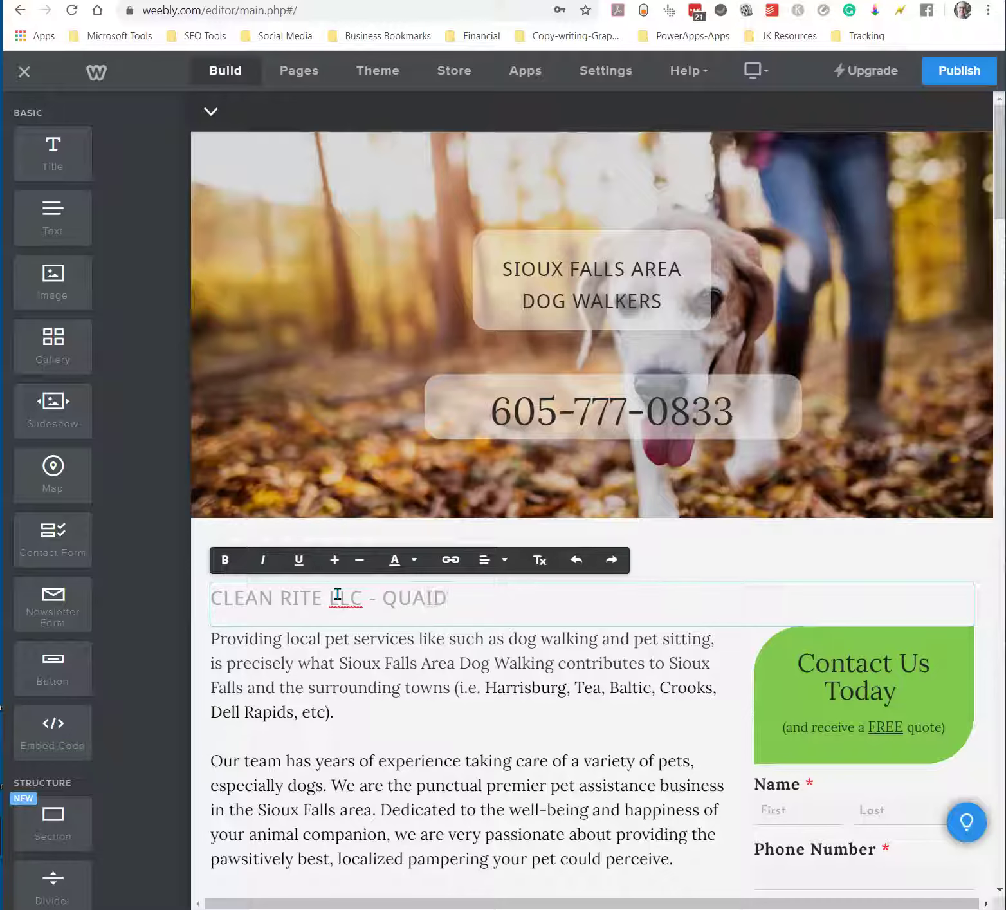
pyautogui.click(459, 603)
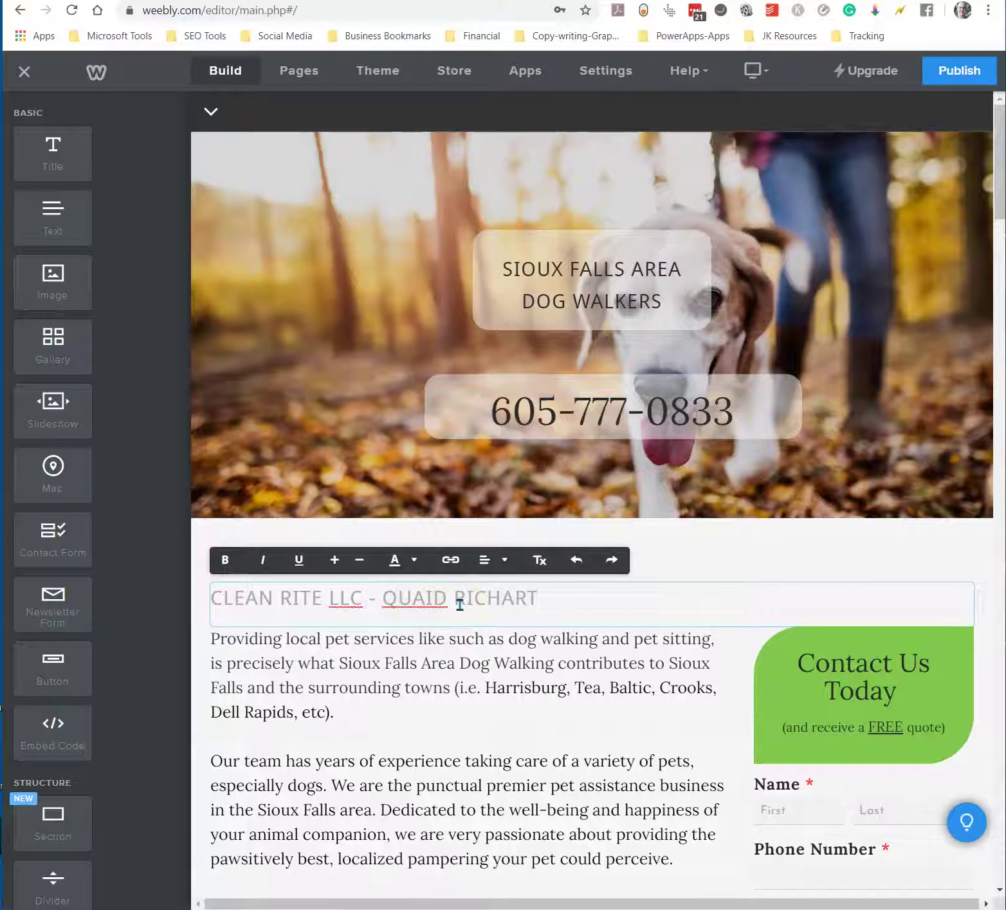
pyautogui.moveTo(568, 598); pyautogui.dragTo(196, 611)
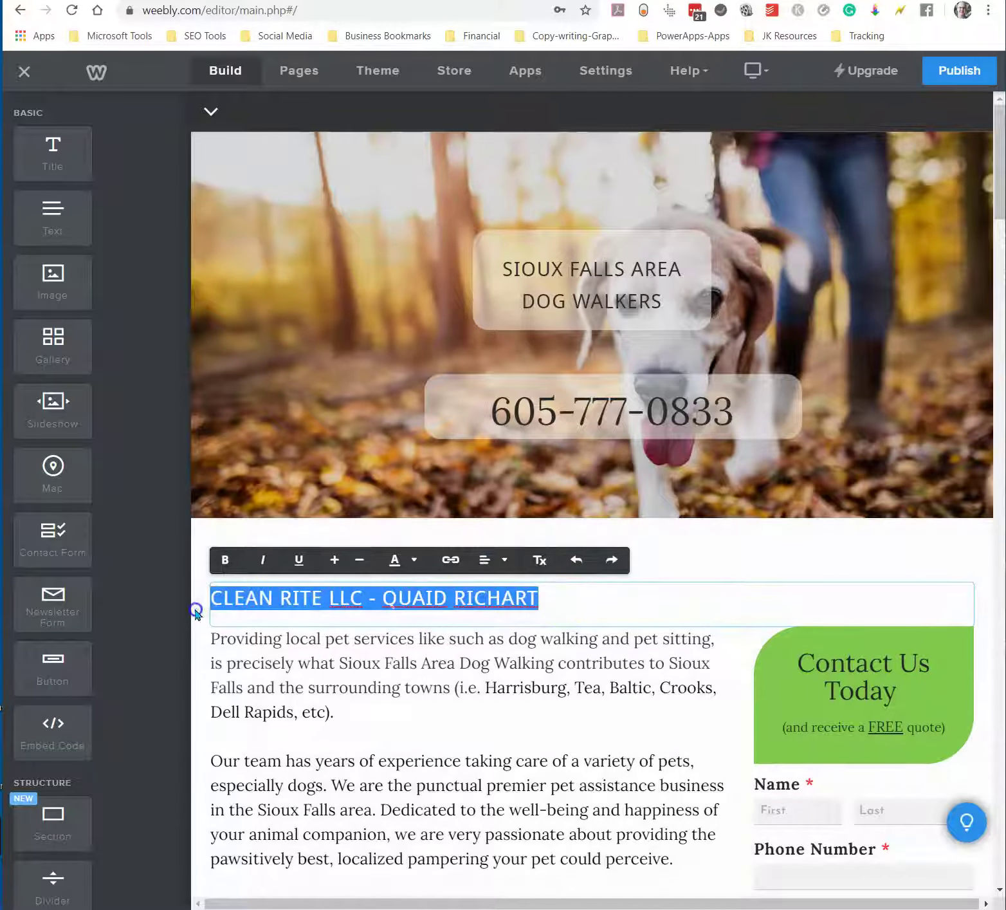
# Open and close the heading's text colour choices without changing colour, then reselect the heading
pyautogui.click(414, 559)
pyautogui.click(489, 592)
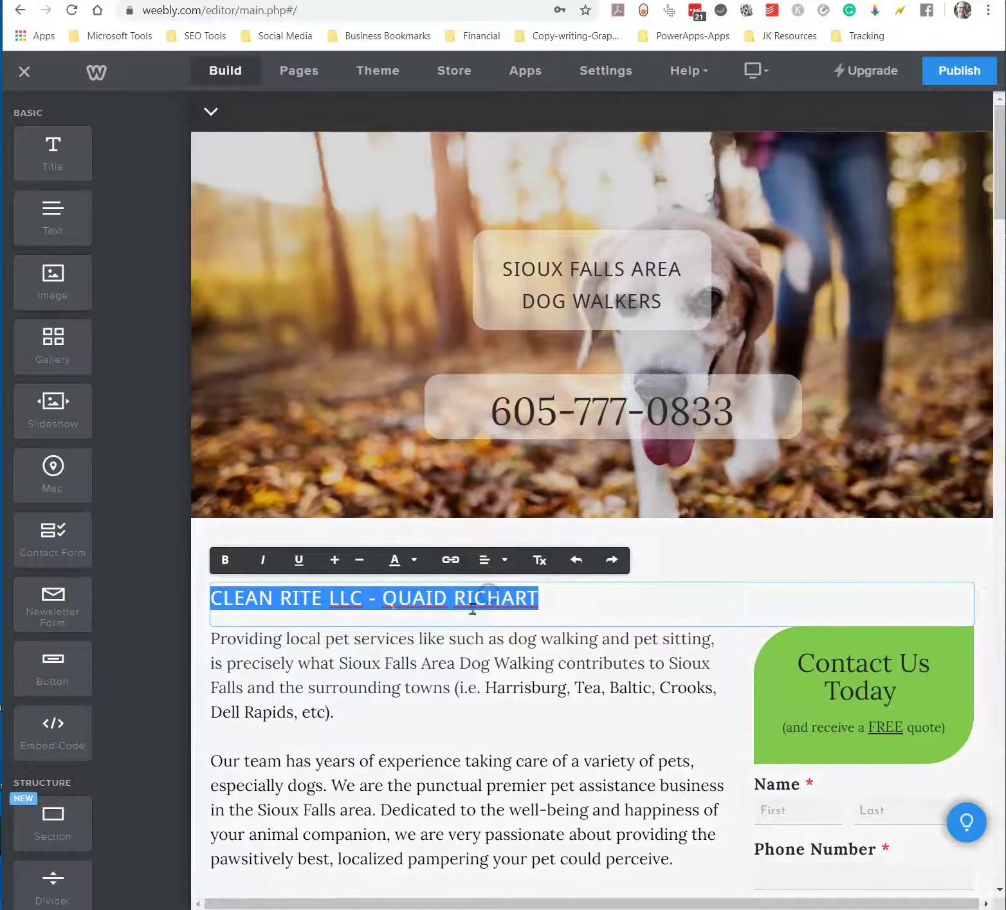
pyautogui.click(413, 560)
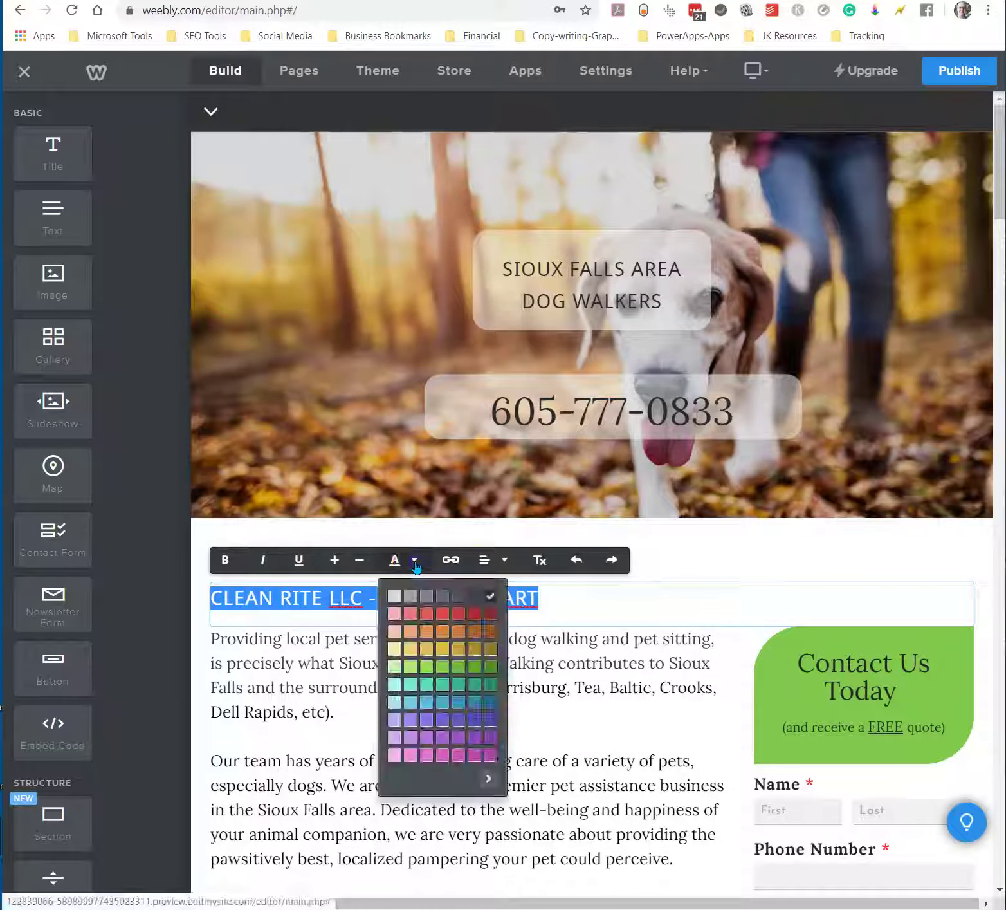
pyautogui.click(414, 561)
pyautogui.click(549, 655)
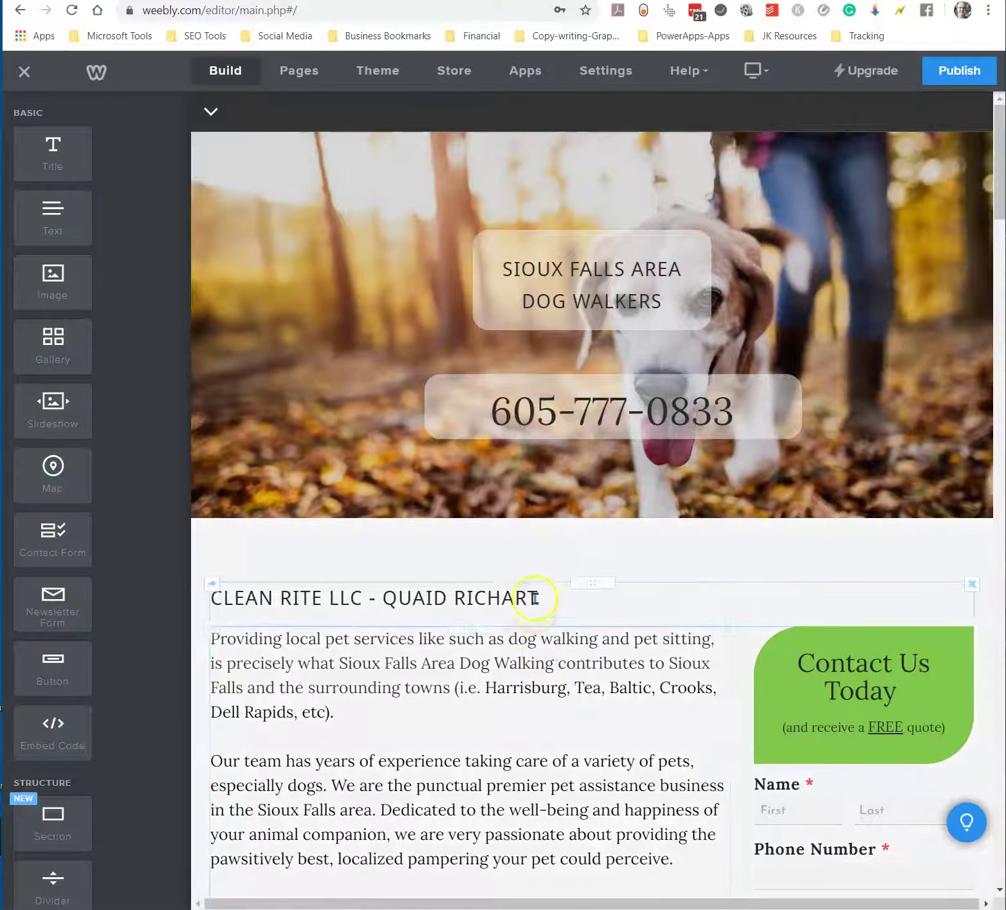
pyautogui.click(552, 599)
pyautogui.moveTo(552, 599)
pyautogui.mouseDown()
pyautogui.moveTo(236, 602)
pyautogui.moveTo(549, 600)
pyautogui.mouseUp()
# Center the CLEAN RITE LLC heading, try a larger then original size, and underline it
pyautogui.click(505, 560)
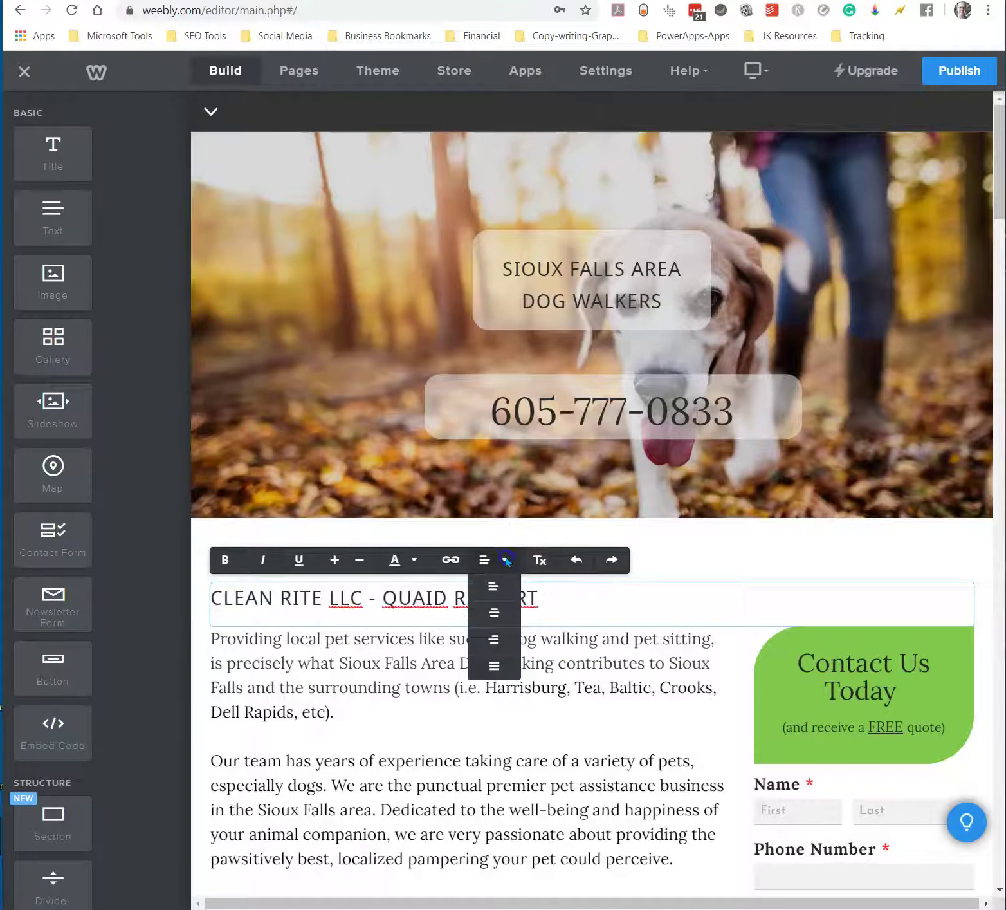
pyautogui.click(487, 610)
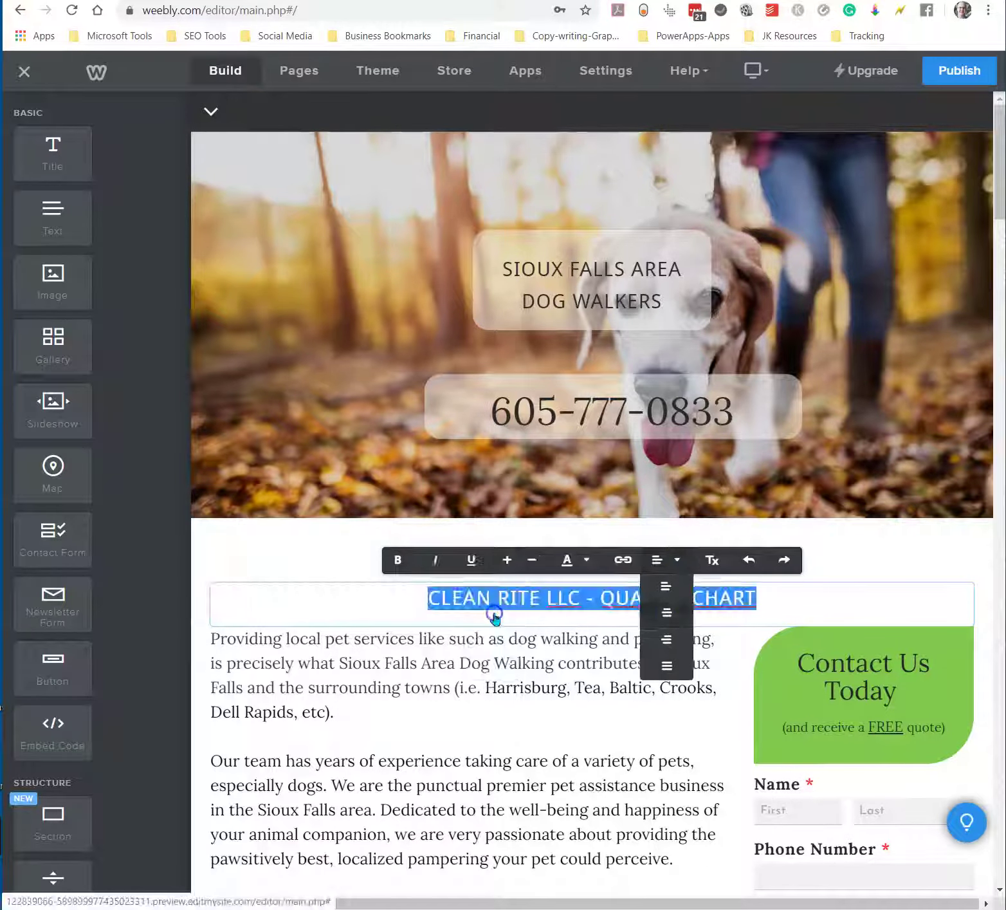
pyautogui.click(506, 559)
pyautogui.click(531, 560)
pyautogui.click(472, 561)
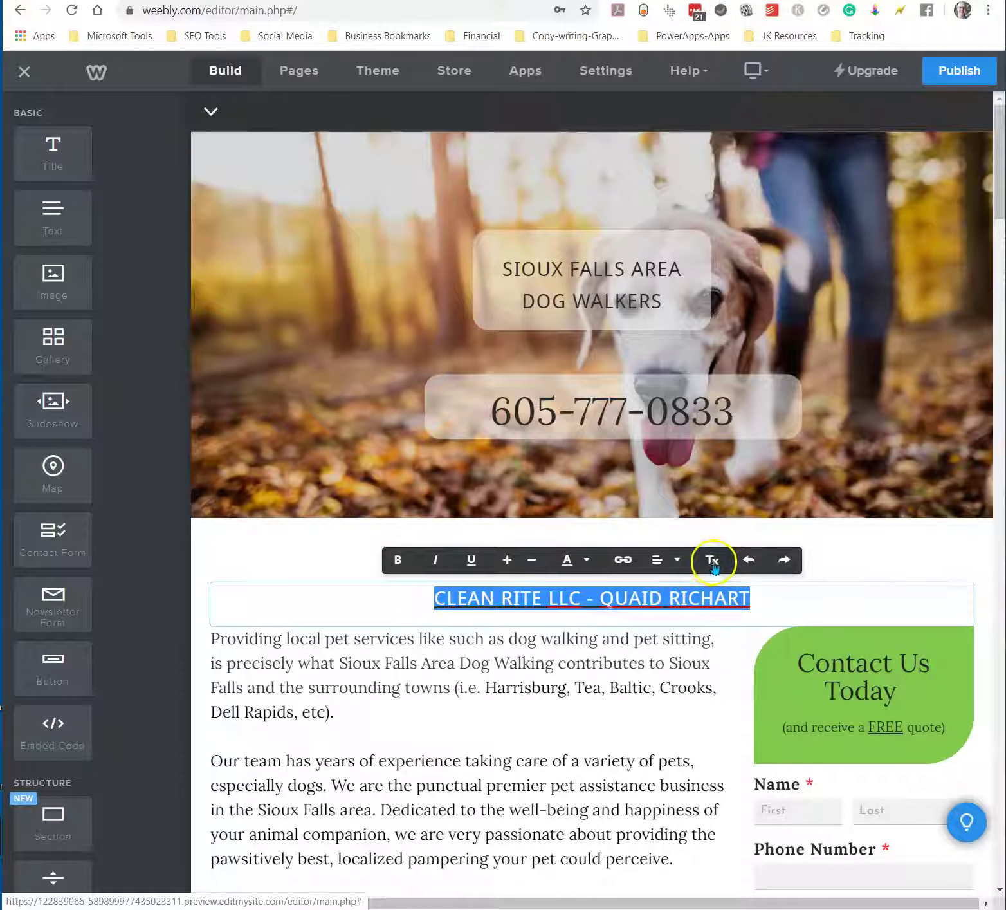
# Check the alignment choices again, then select the entire heading line
pyautogui.click(675, 560)
pyautogui.click(418, 566)
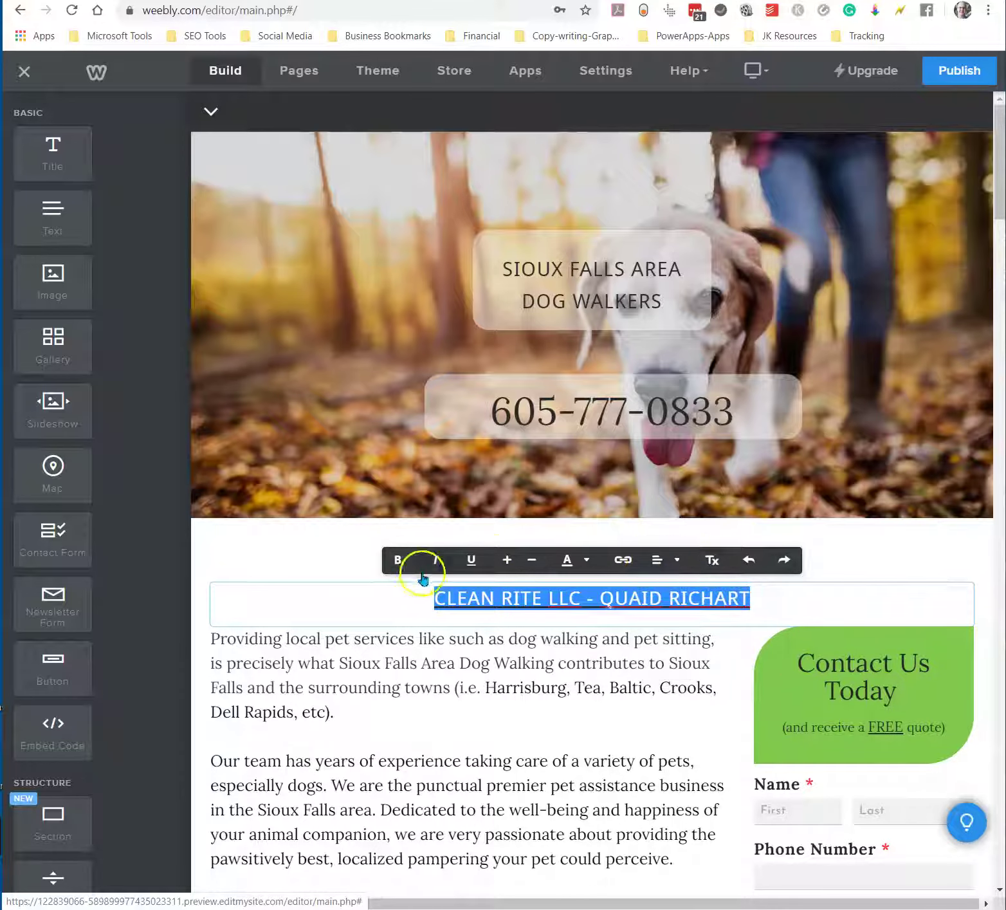
pyautogui.click(737, 559)
pyautogui.click(514, 713)
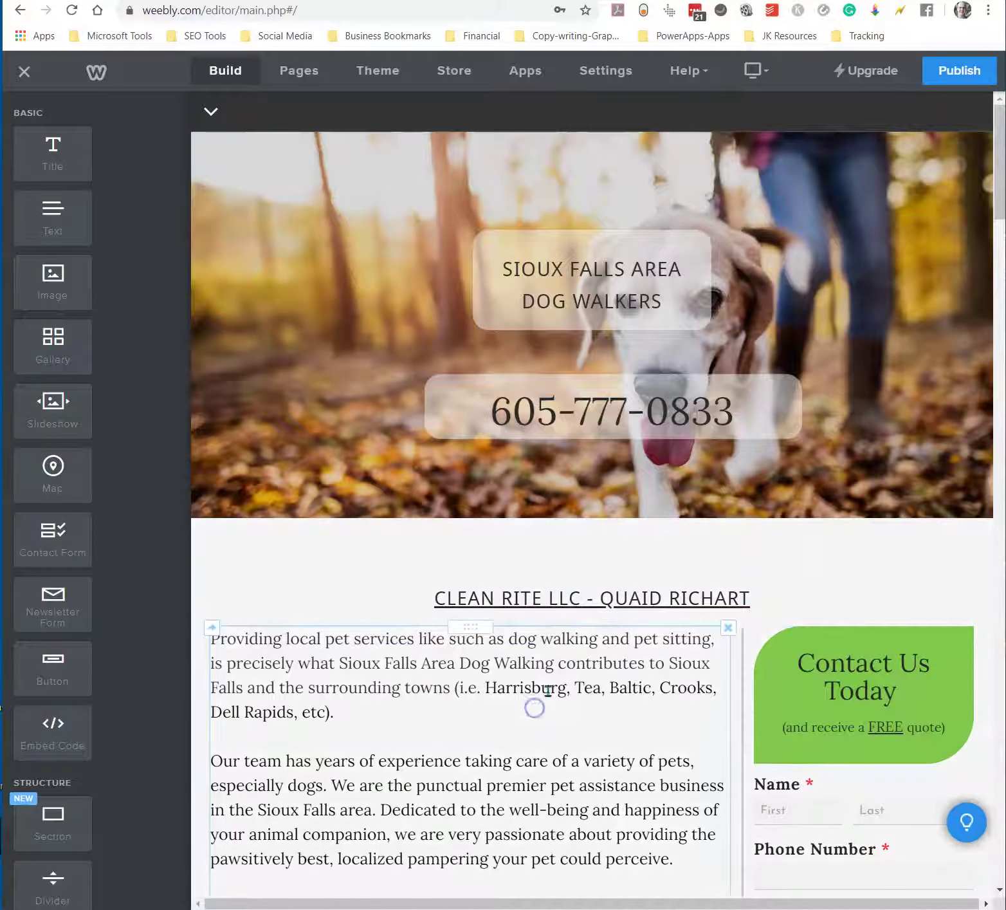
pyautogui.doubleClick(631, 597)
pyautogui.tripleClick(630, 597)
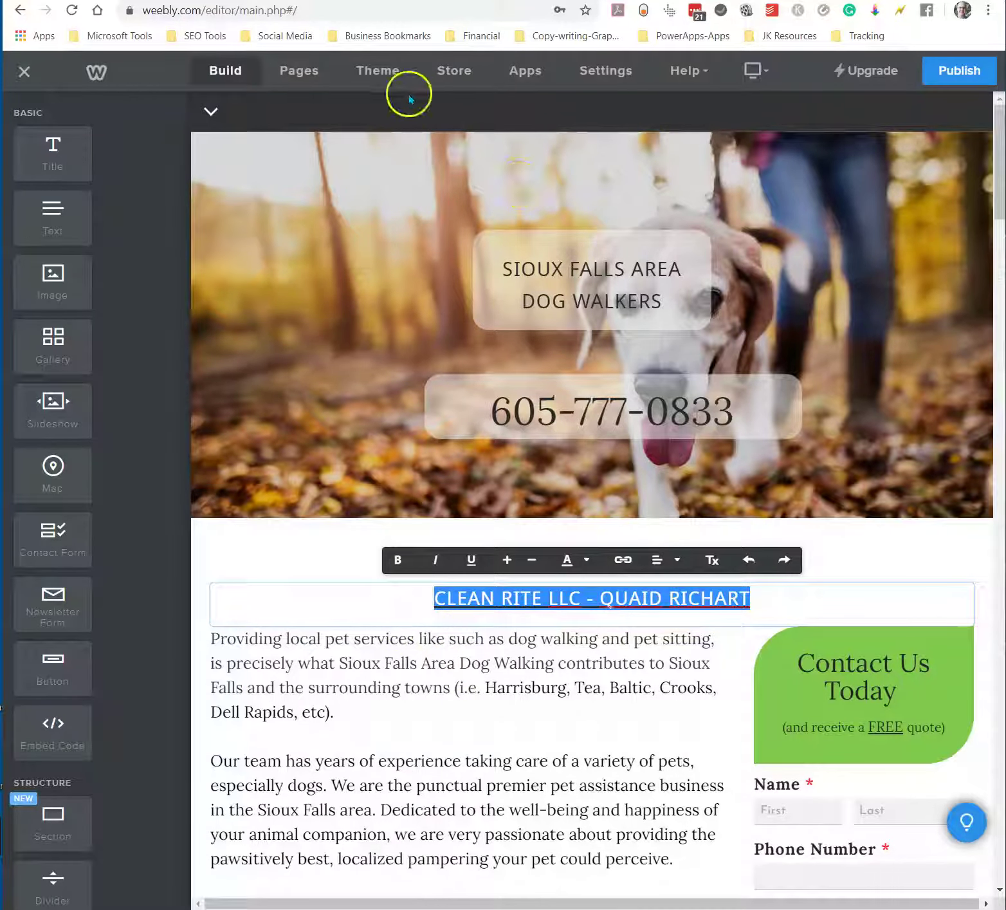
# Open the Theme Gallery from the Theme tab and scroll through the available themes
pyautogui.click(384, 75)
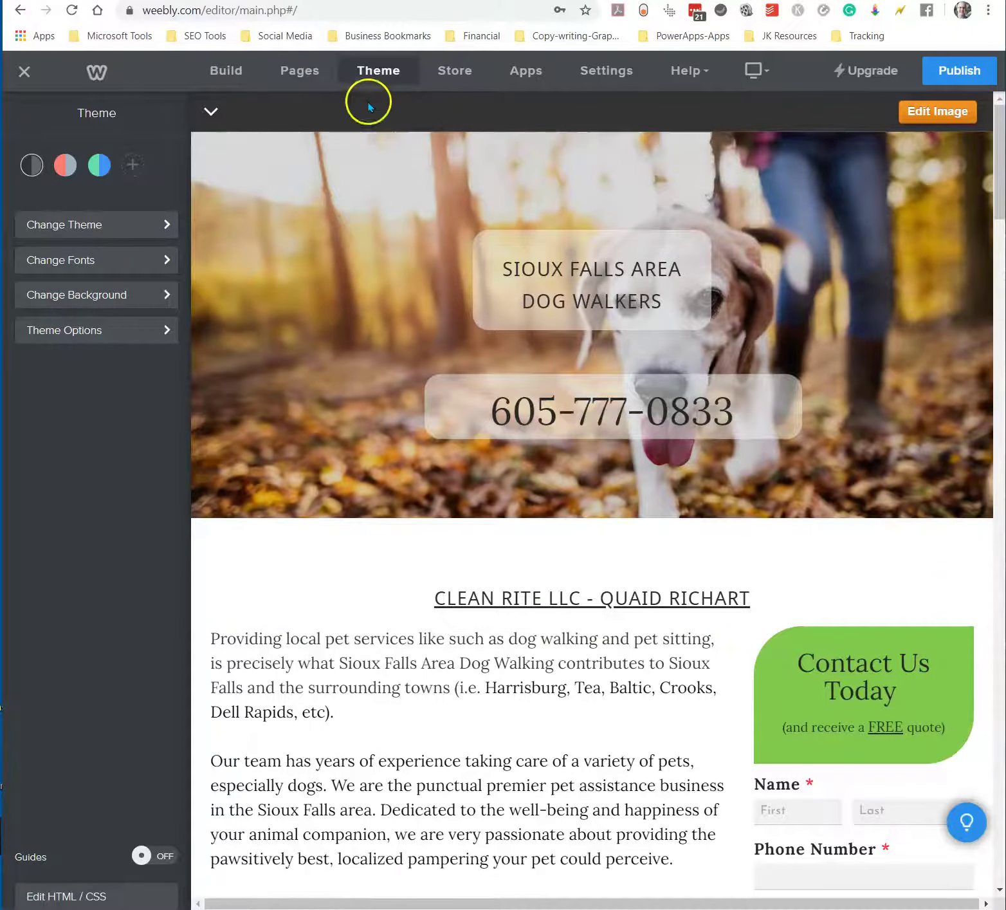
pyautogui.click(153, 226)
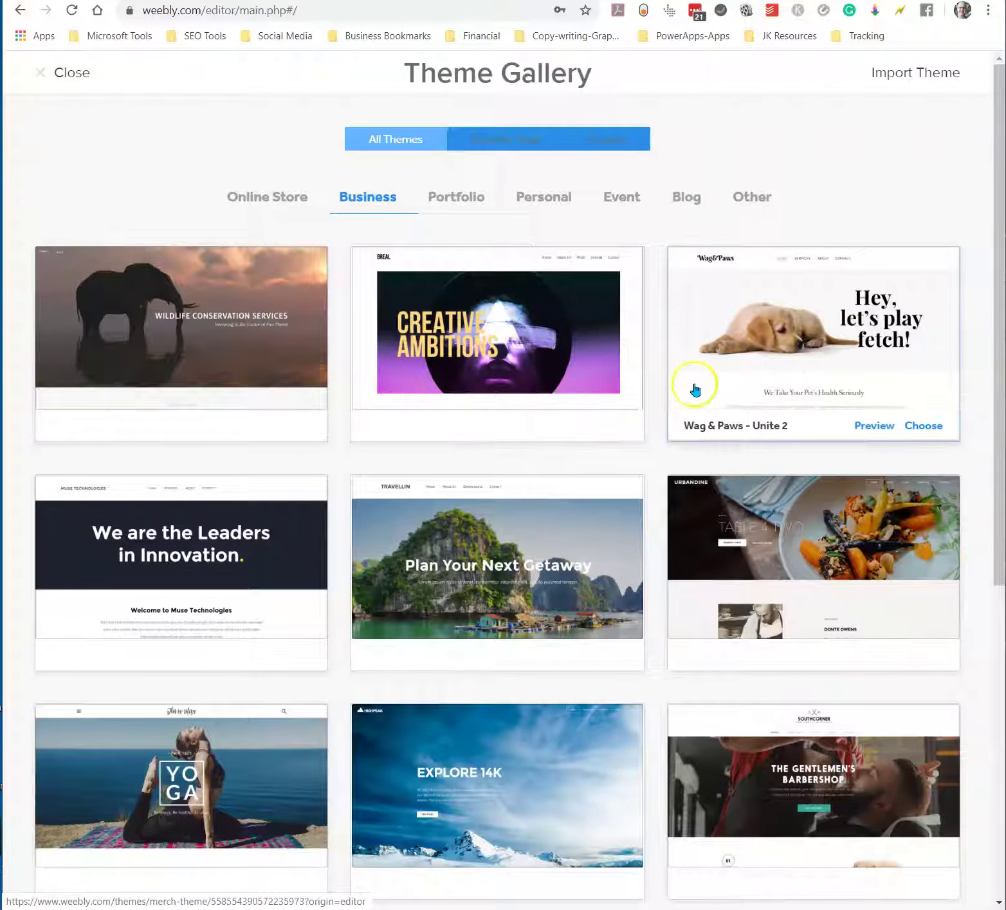
pyautogui.scroll(-2, 687, 458)
pyautogui.scroll(-2, 686, 456)
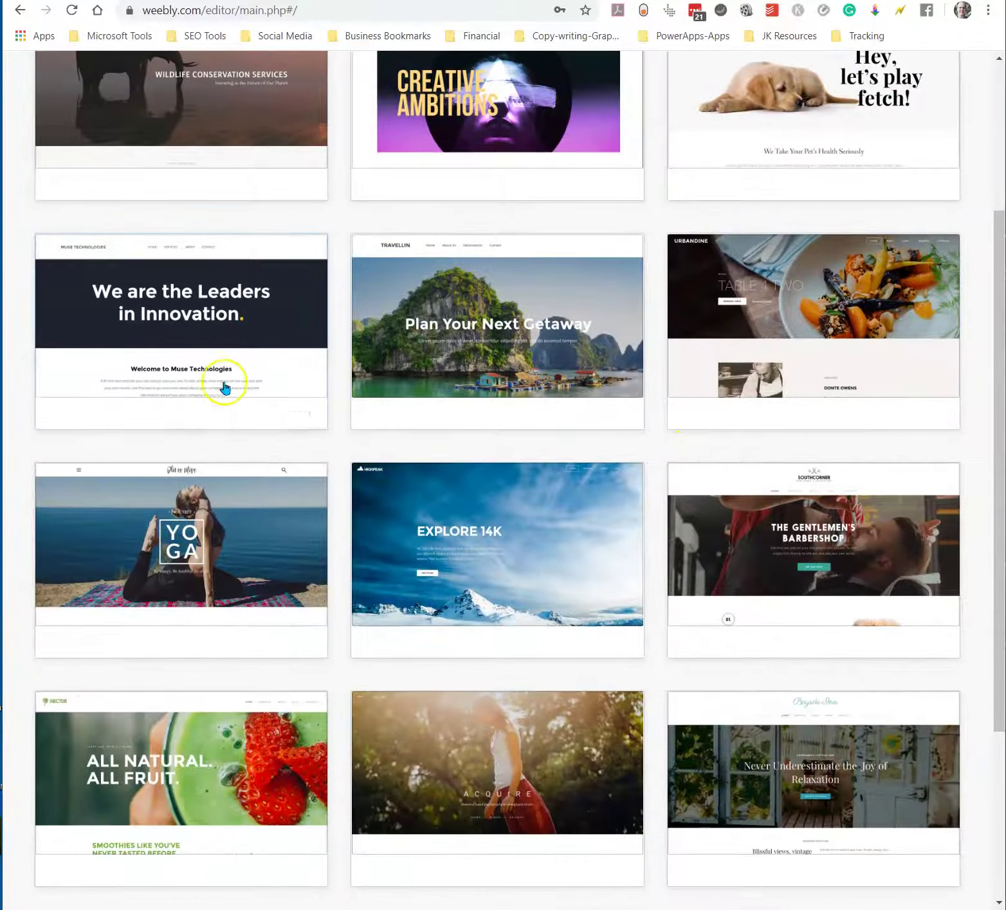
pyautogui.scroll(3, 185, 311)
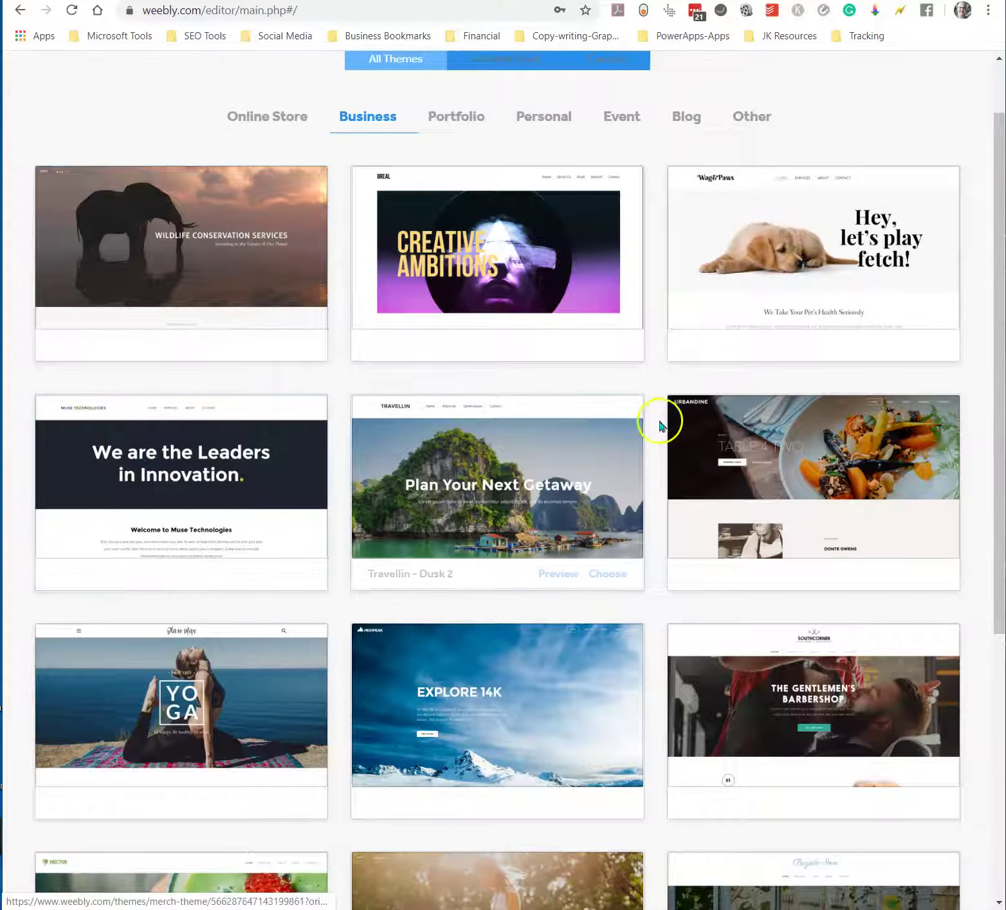
pyautogui.scroll(-5, 662, 422)
pyautogui.scroll(-1, 673, 411)
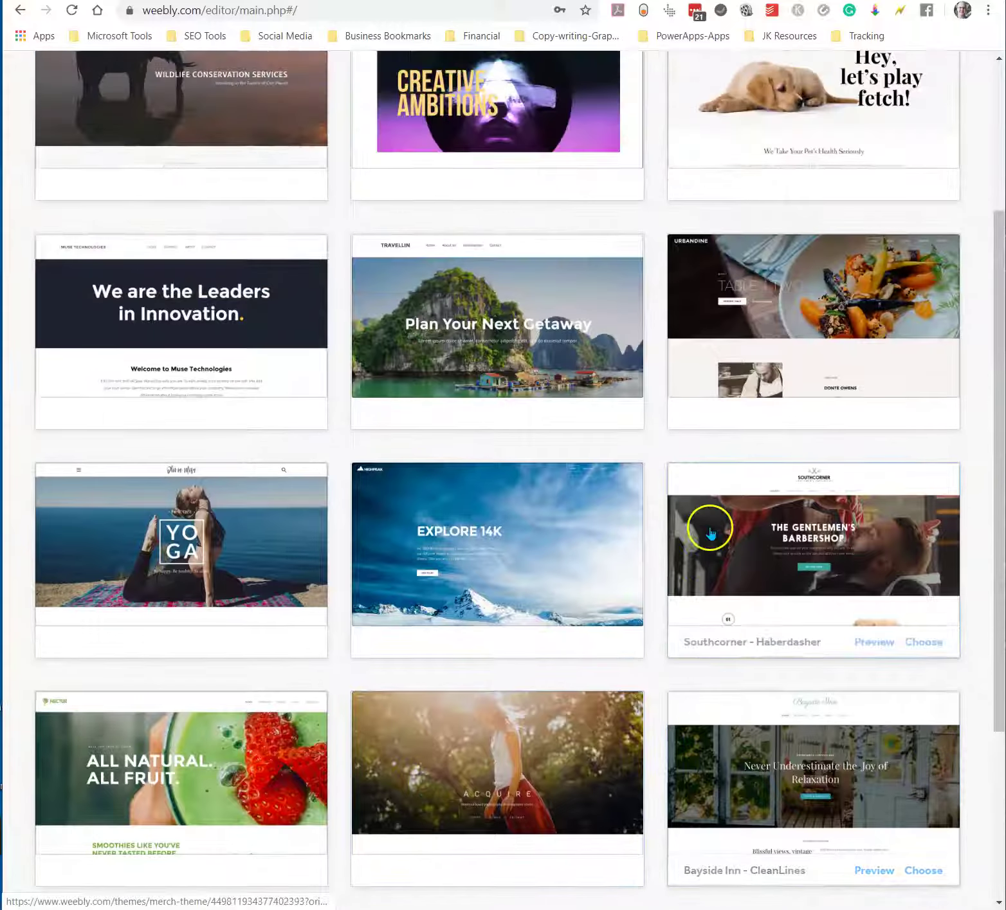
pyautogui.scroll(4, 710, 533)
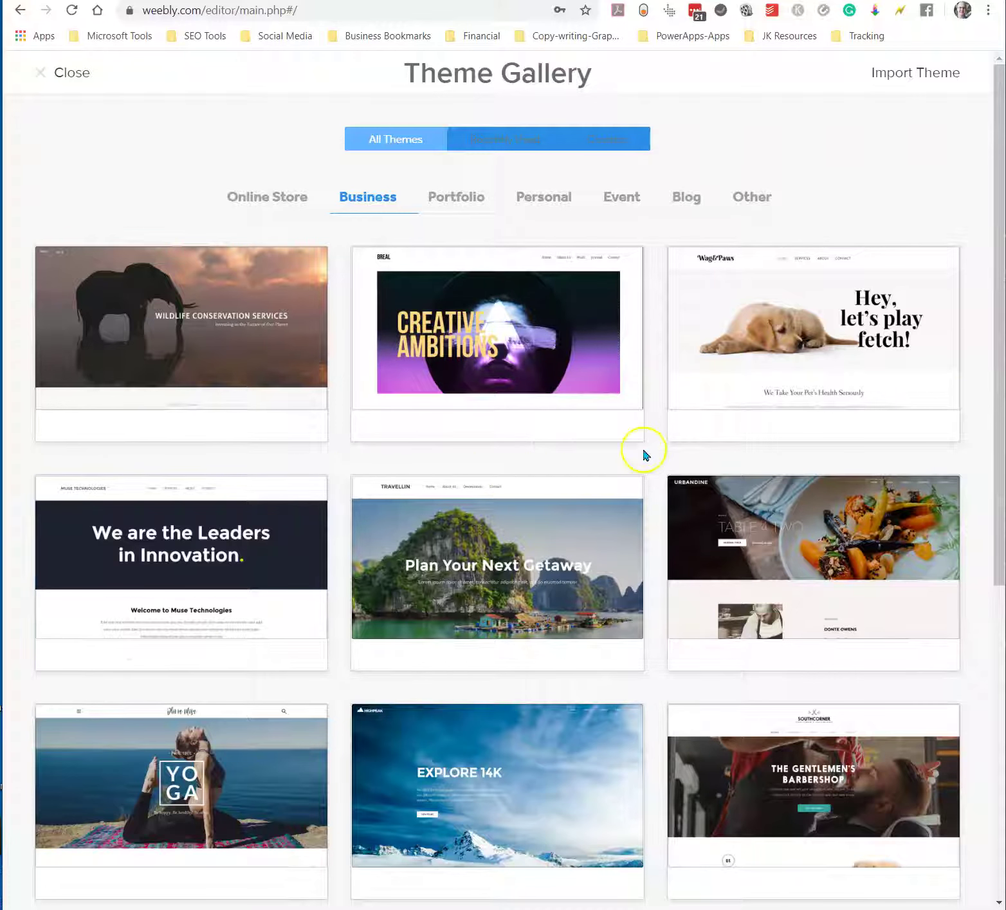
pyautogui.scroll(-8, 652, 473)
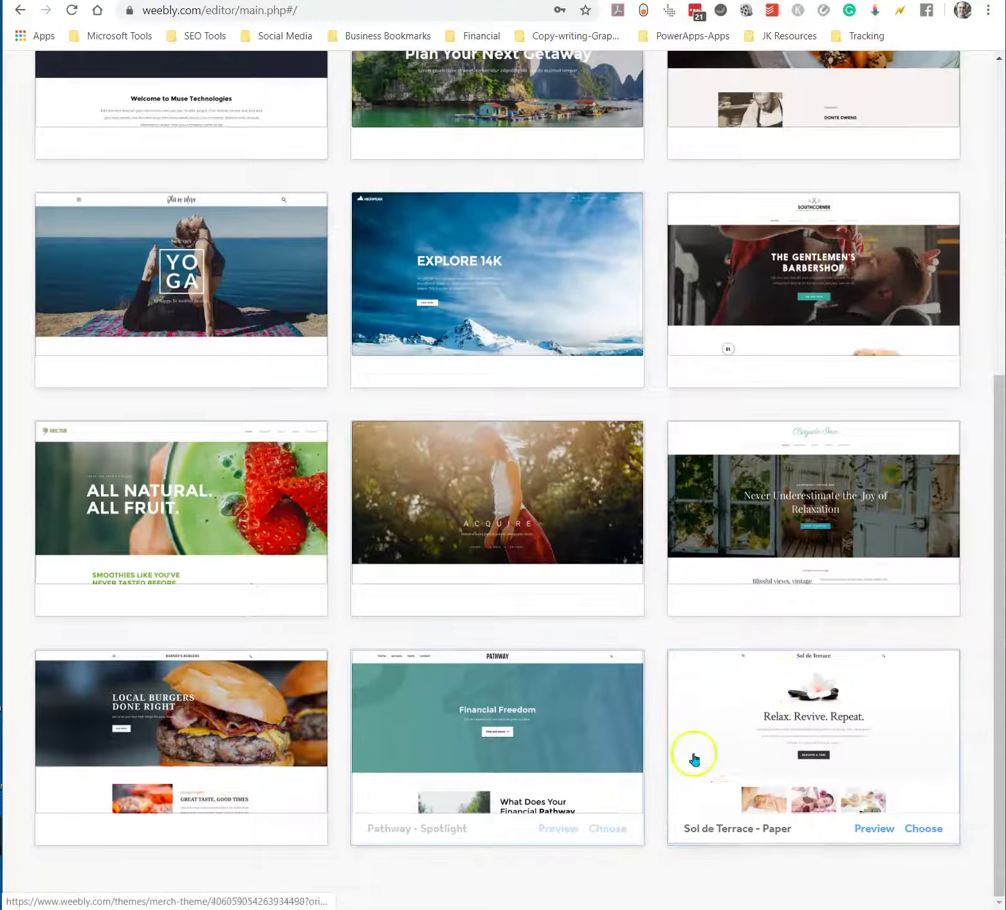
pyautogui.scroll(8, 315, 649)
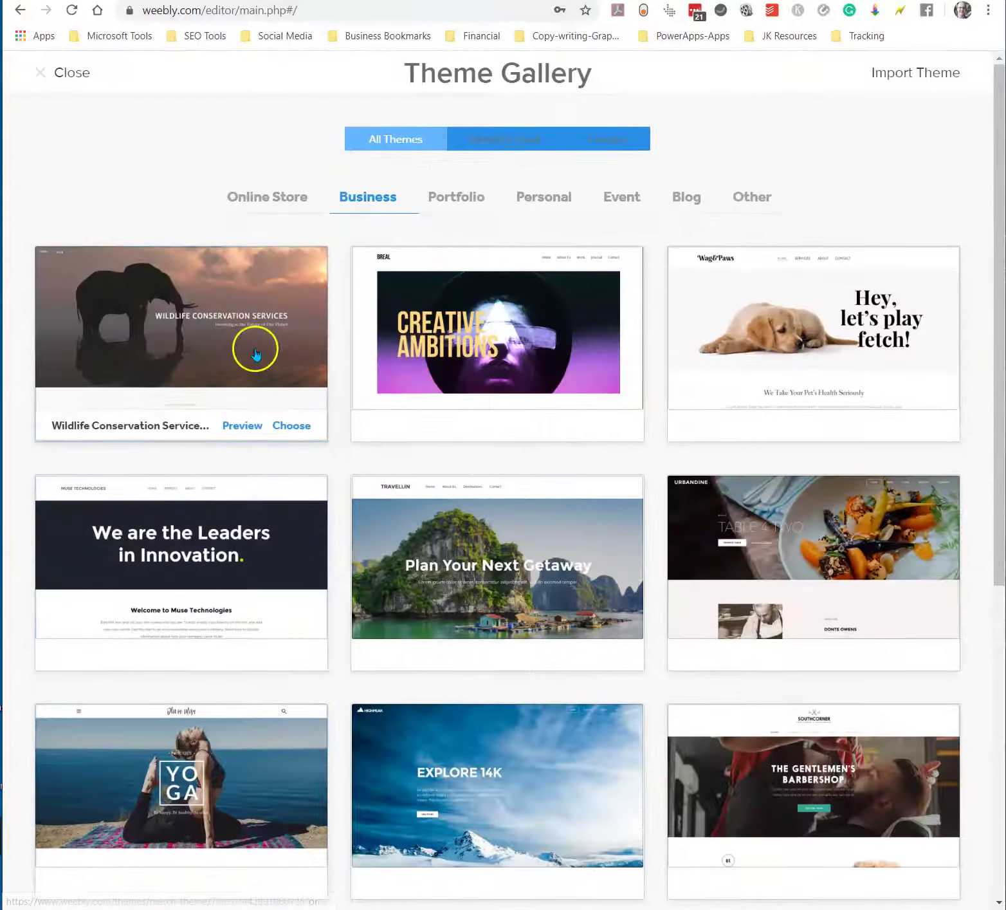
# Browse the Personal, Event and Business theme categories
pyautogui.click(565, 197)
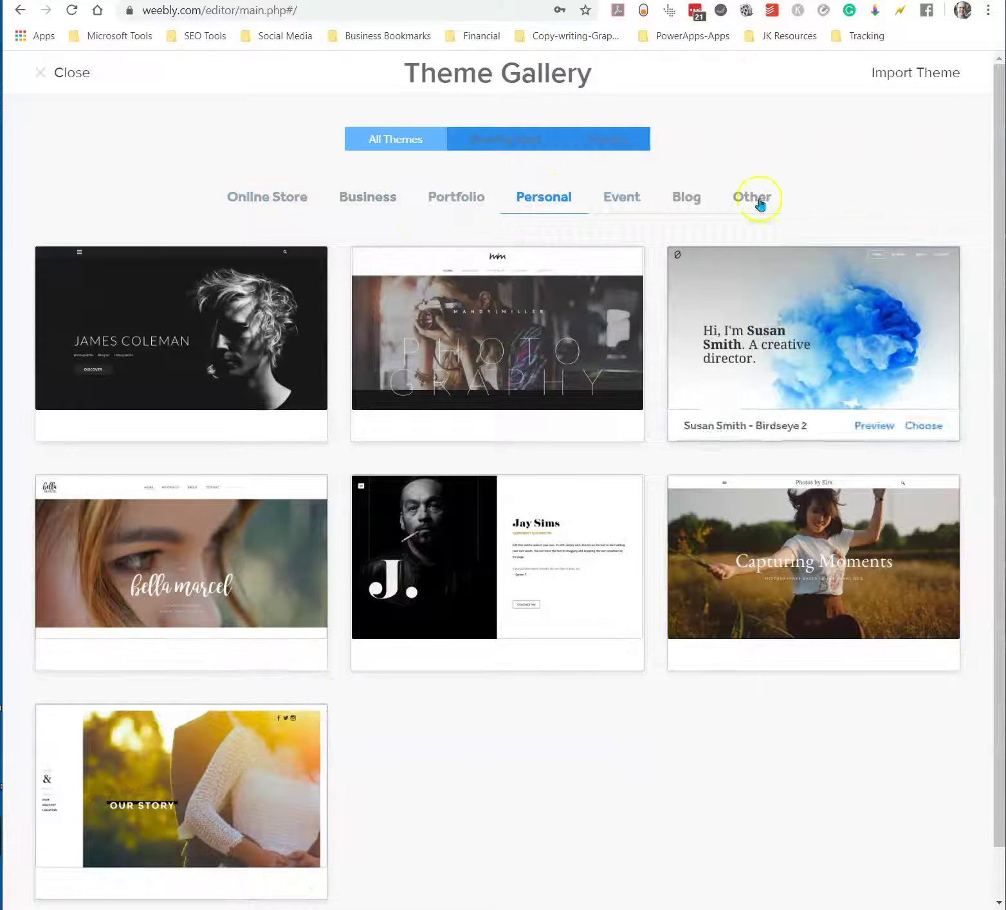
pyautogui.click(629, 198)
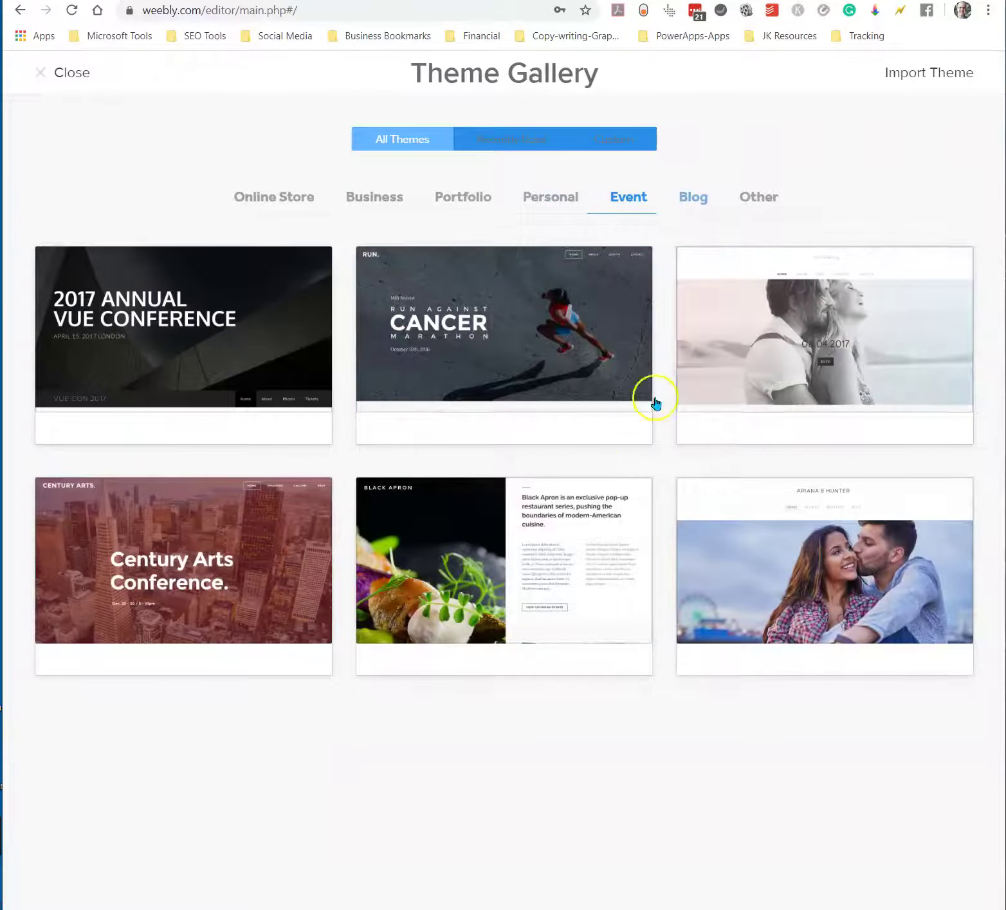
pyautogui.click(355, 200)
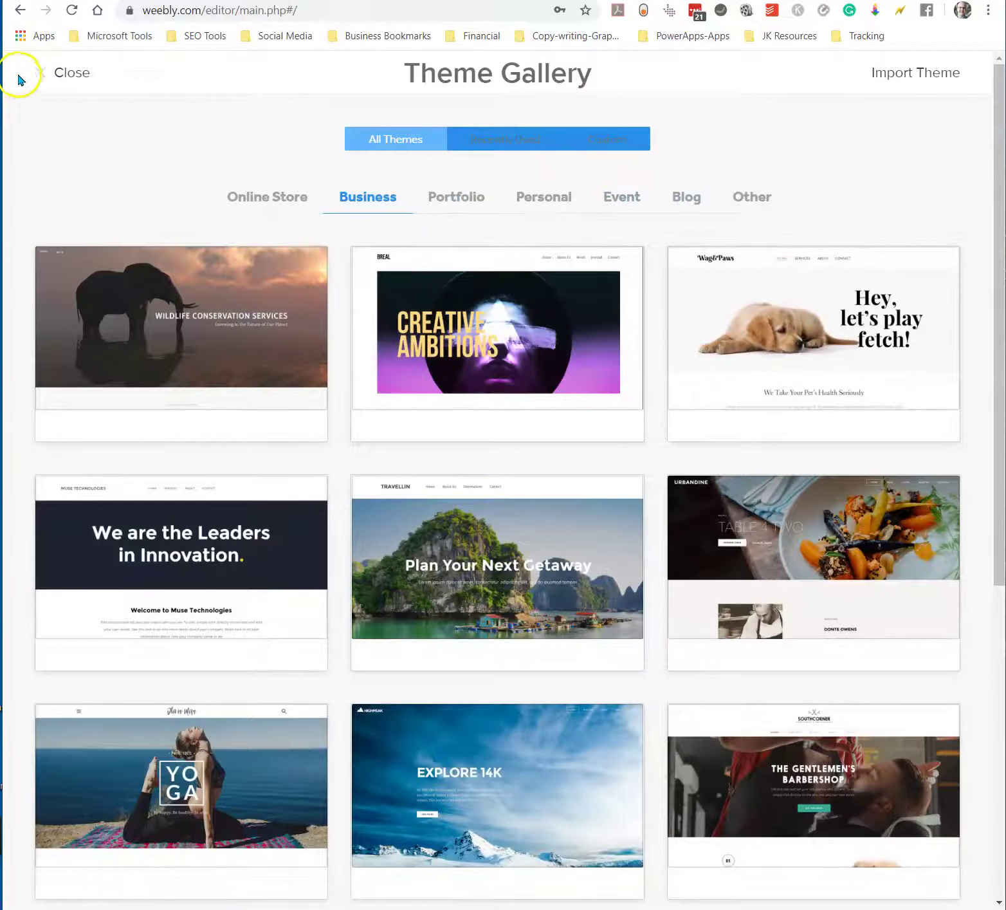
# Close the theme gallery and open the 'dog walker pet care sioux falls' page's settings from Pages
pyautogui.click(42, 75)
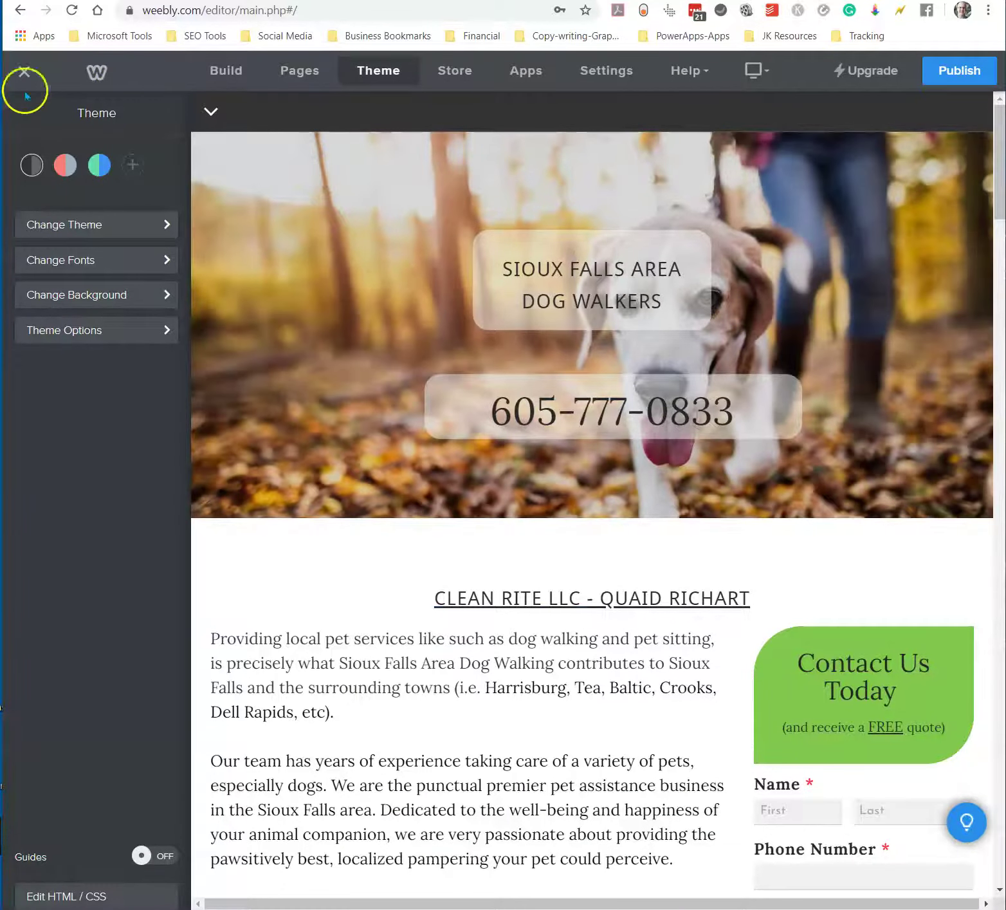
pyautogui.click(298, 70)
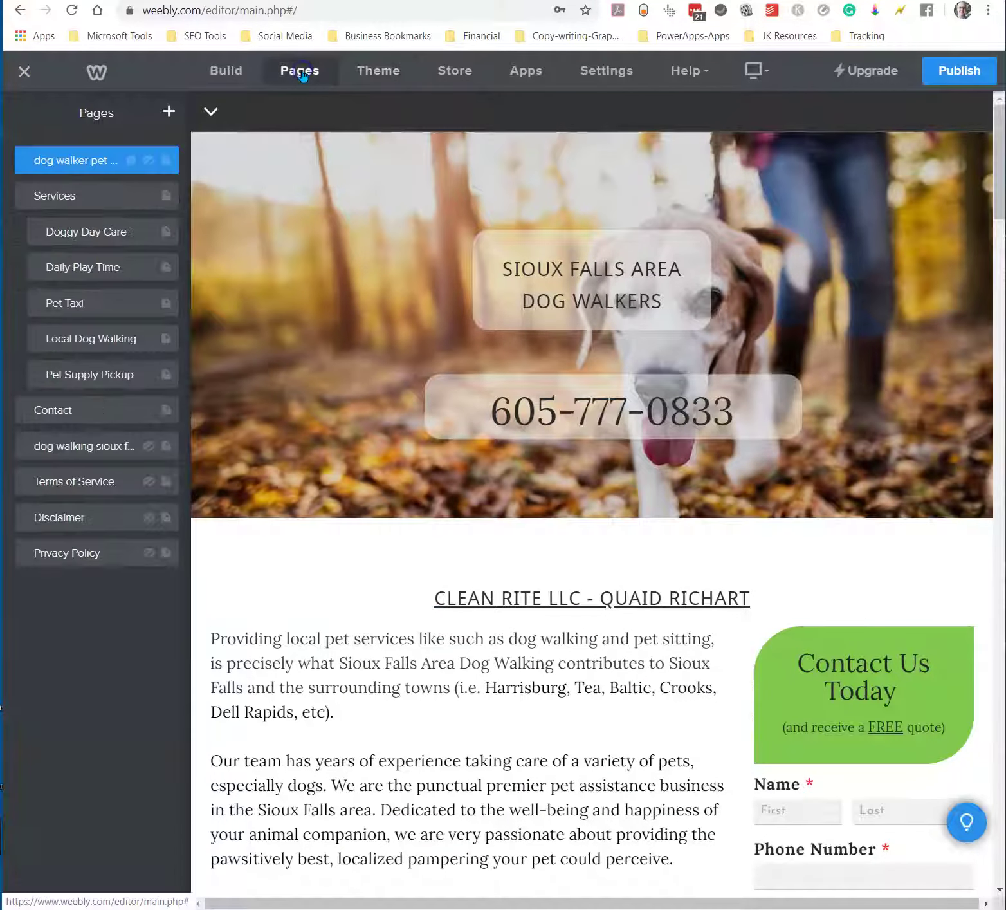
pyautogui.click(162, 164)
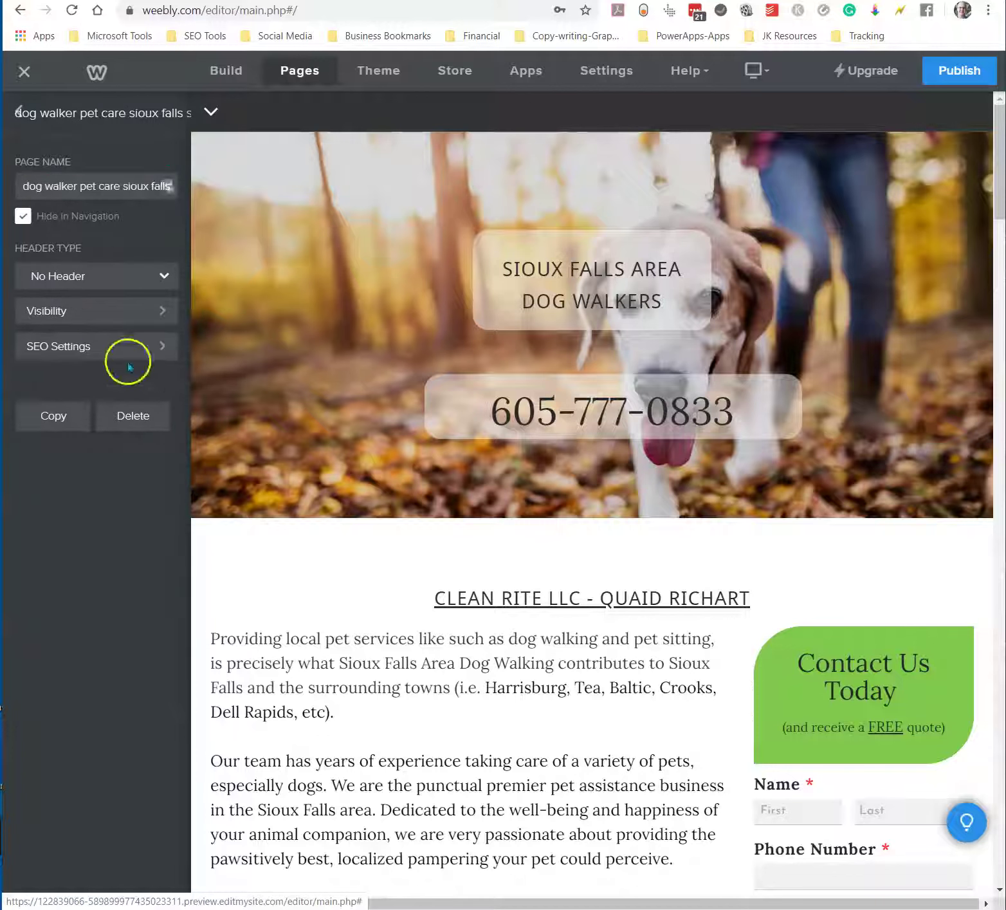
# Open the page's SEO settings and correct the misspelled 'commercial' in the page description
pyautogui.click(84, 348)
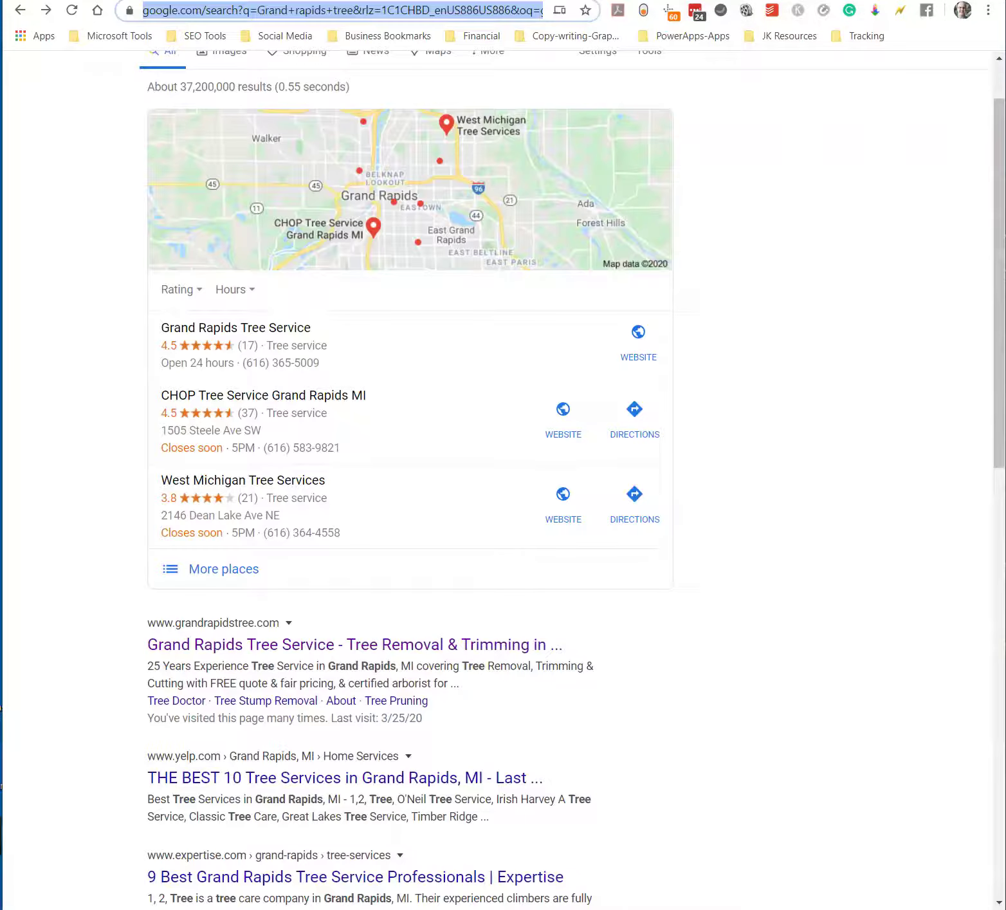
pyautogui.scroll(-2, 511, 498)
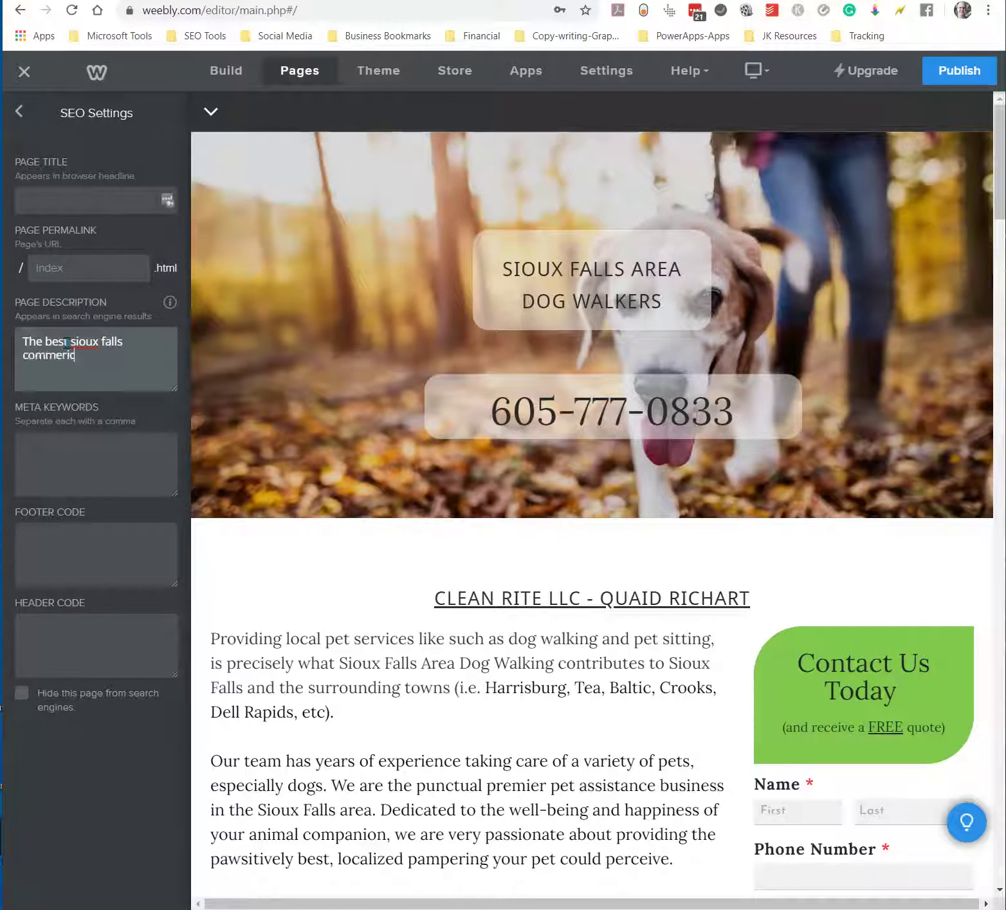
pyautogui.press('BackSpace')
pyautogui.press('BackSpace')
pyautogui.write('cial')
pyautogui.click(90, 443)
pyautogui.click(84, 359)
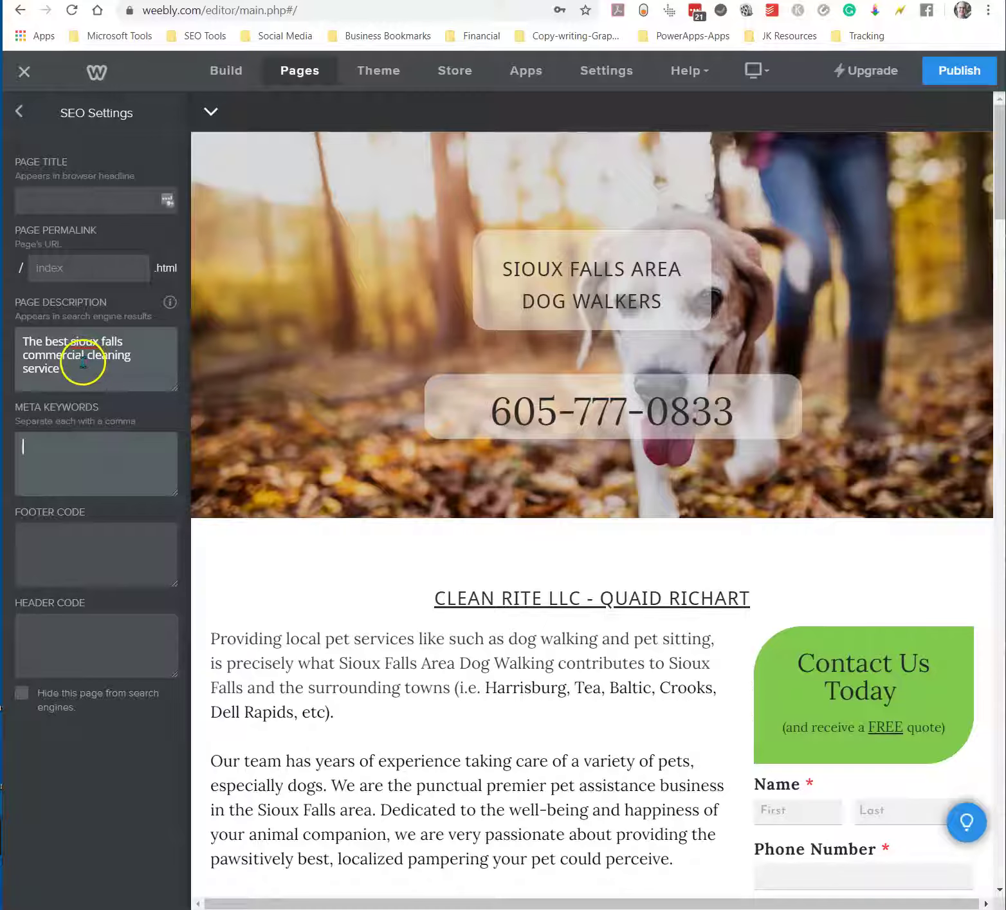
# Enter meta keywords starting 'cleaning up servic', then clear both the keywords and the page description
pyautogui.click(40, 453)
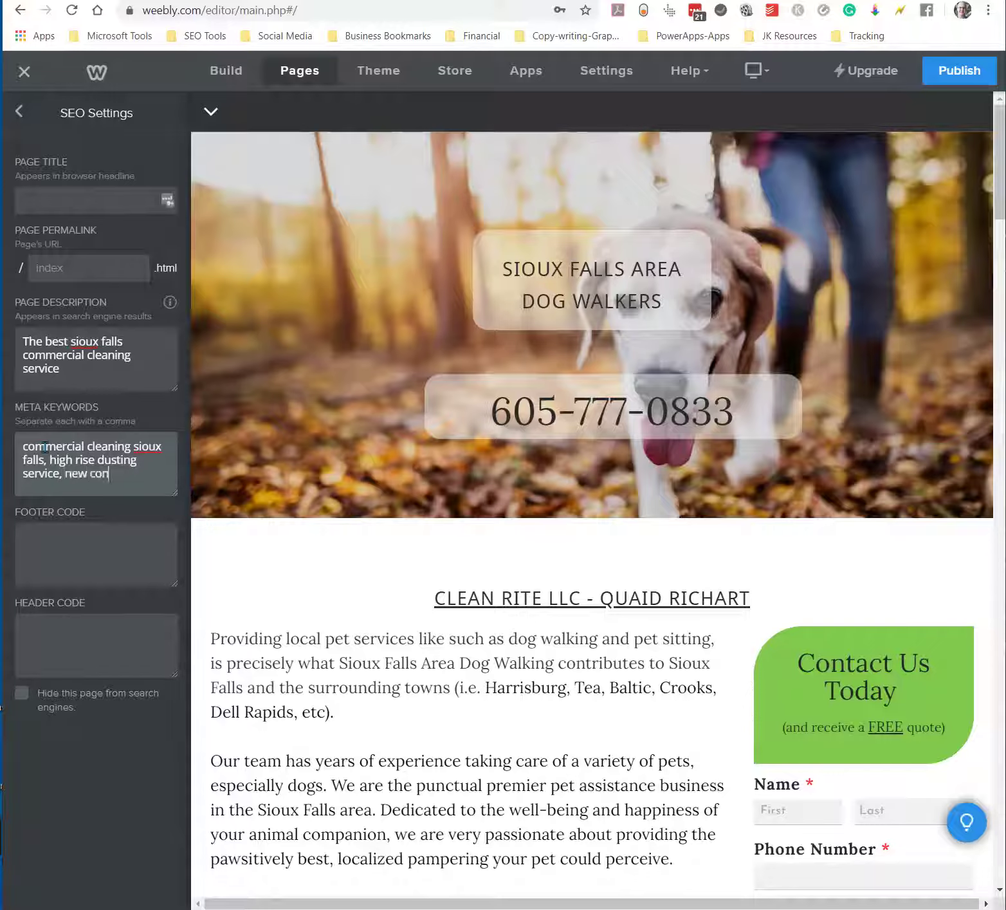
pyautogui.write('cleanin')
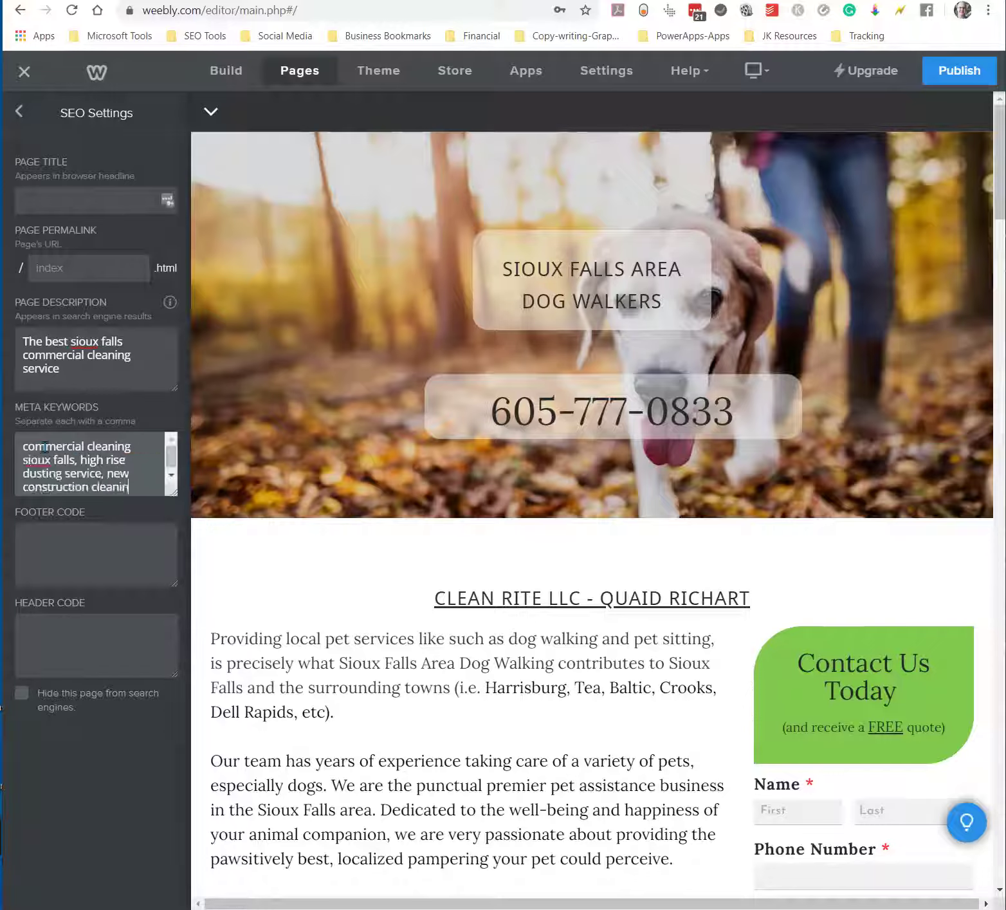
pyautogui.write('g up service,')
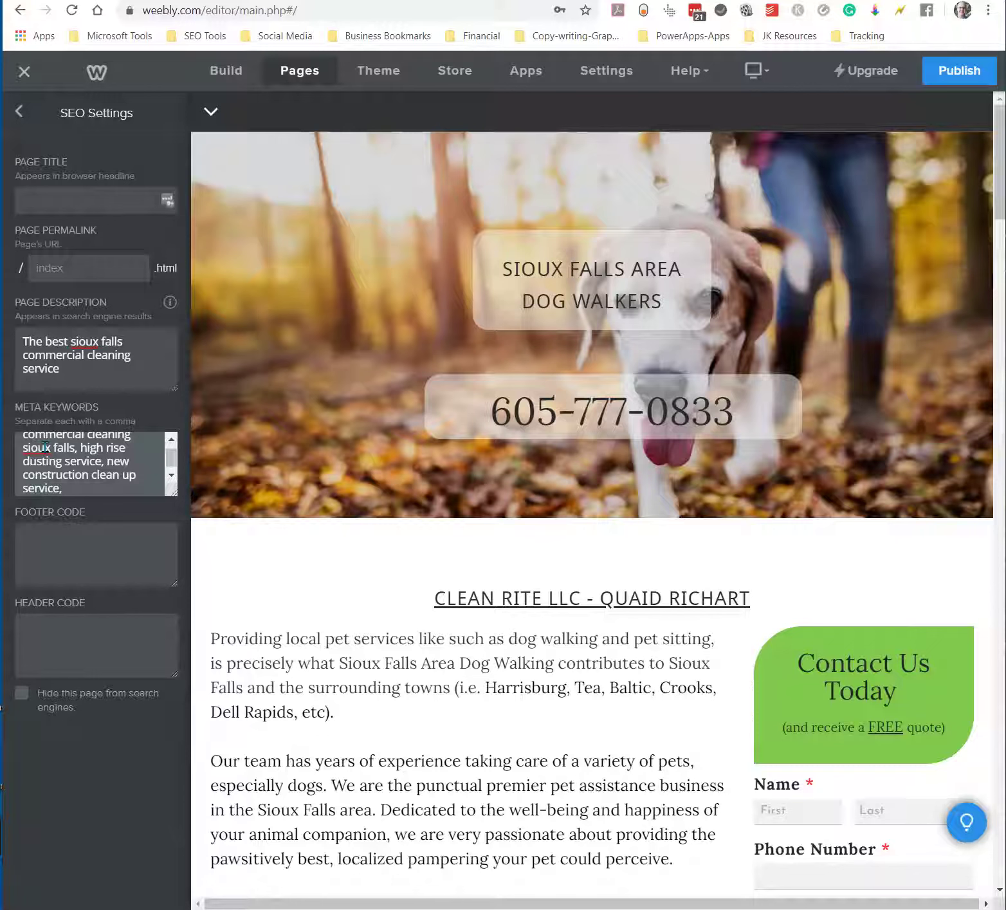
pyautogui.moveTo(86, 494); pyautogui.dragTo(115, 446)
pyautogui.press('BackSpace')
pyautogui.click(81, 374)
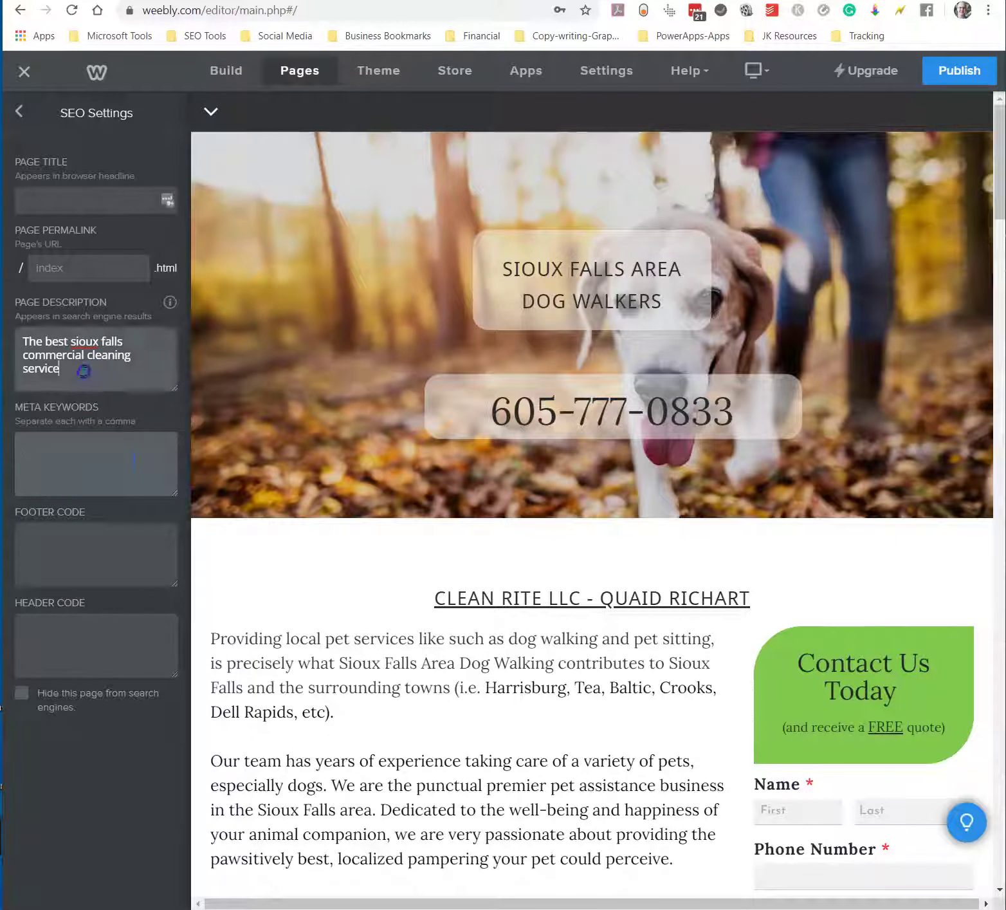
pyautogui.hotkey('ctrl', 'a')
pyautogui.press('BackSpace')
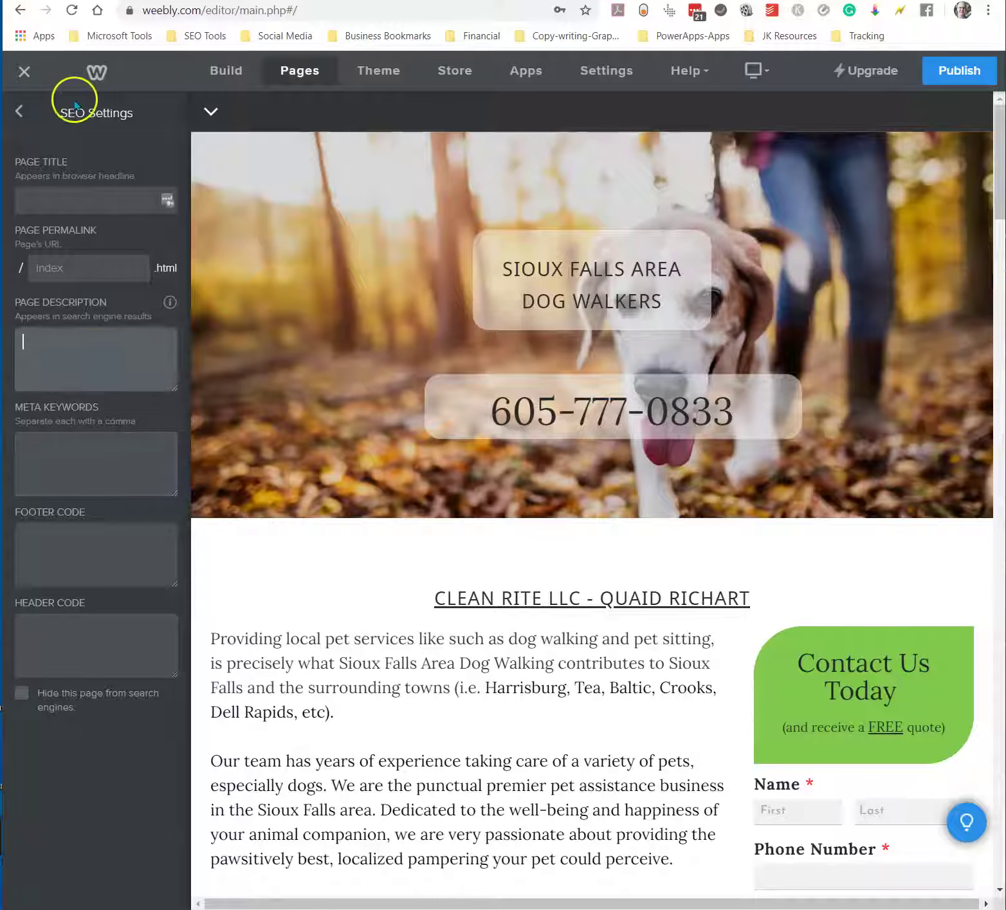
# Return to the page settings, scroll to the photo row and select the first dog-walking photo
pyautogui.click(19, 114)
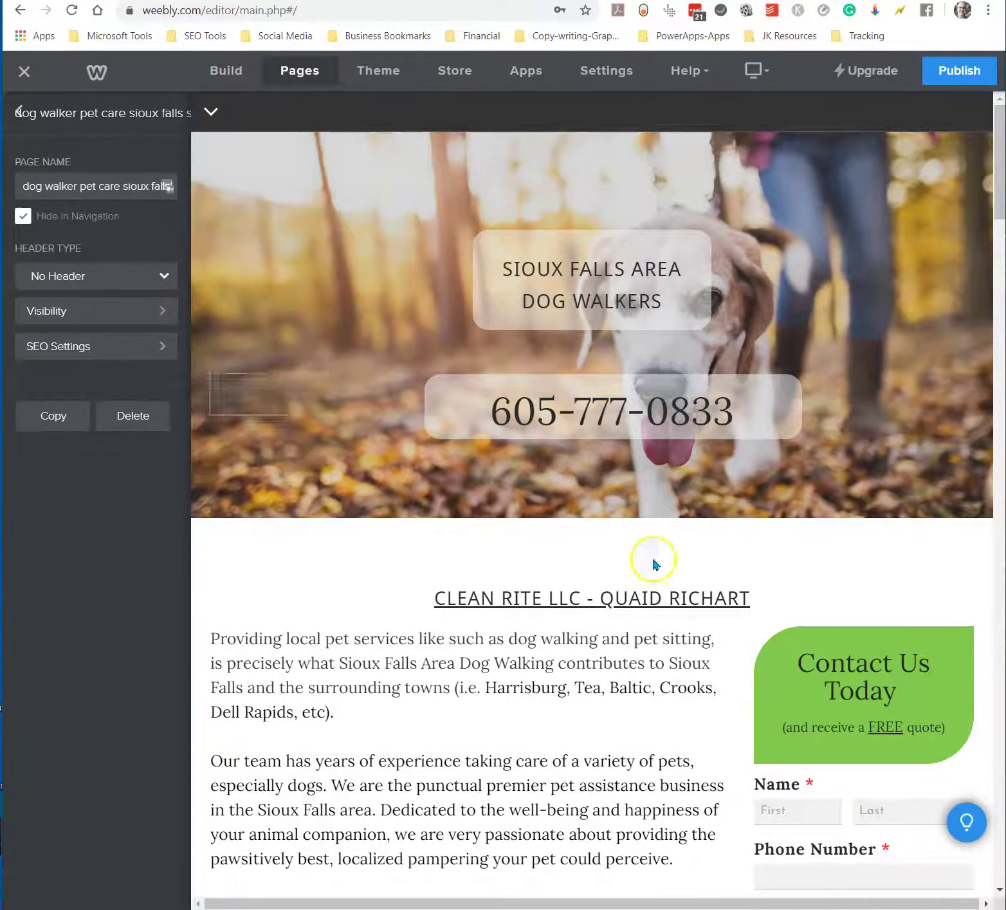
pyautogui.click(611, 655)
pyautogui.scroll(-2, 610, 659)
pyautogui.scroll(-20, 610, 659)
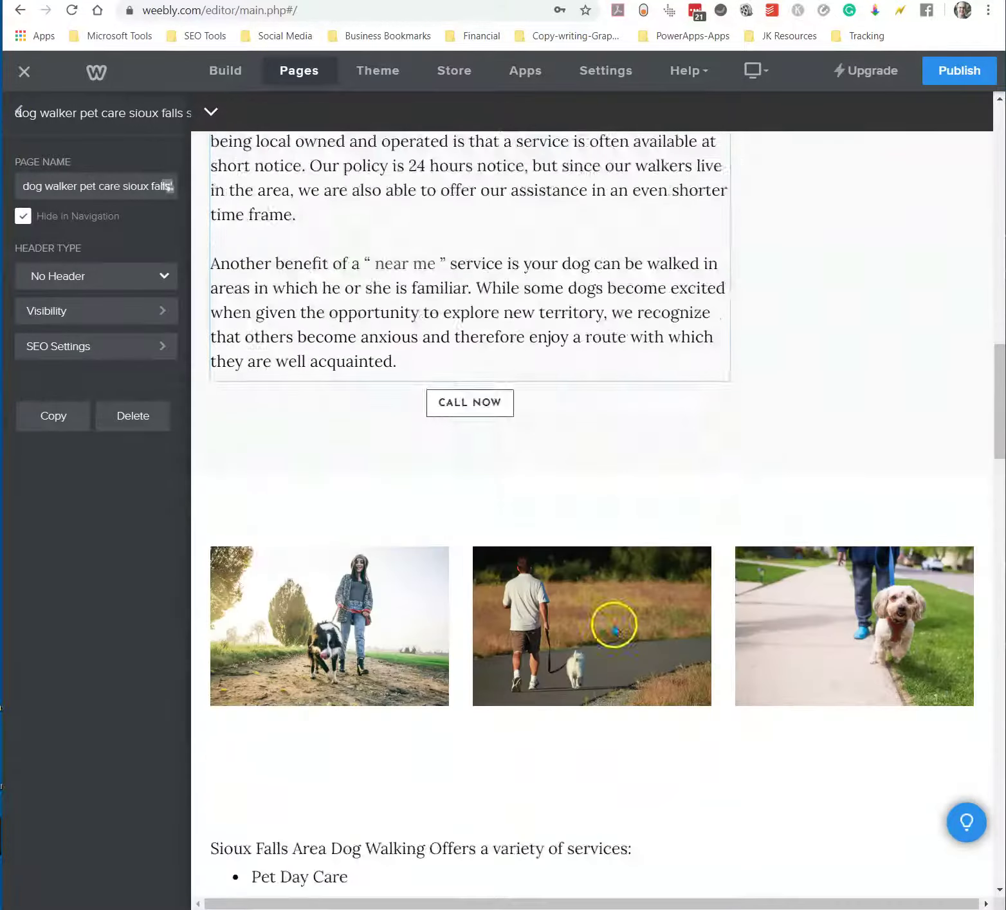
pyautogui.click(330, 476)
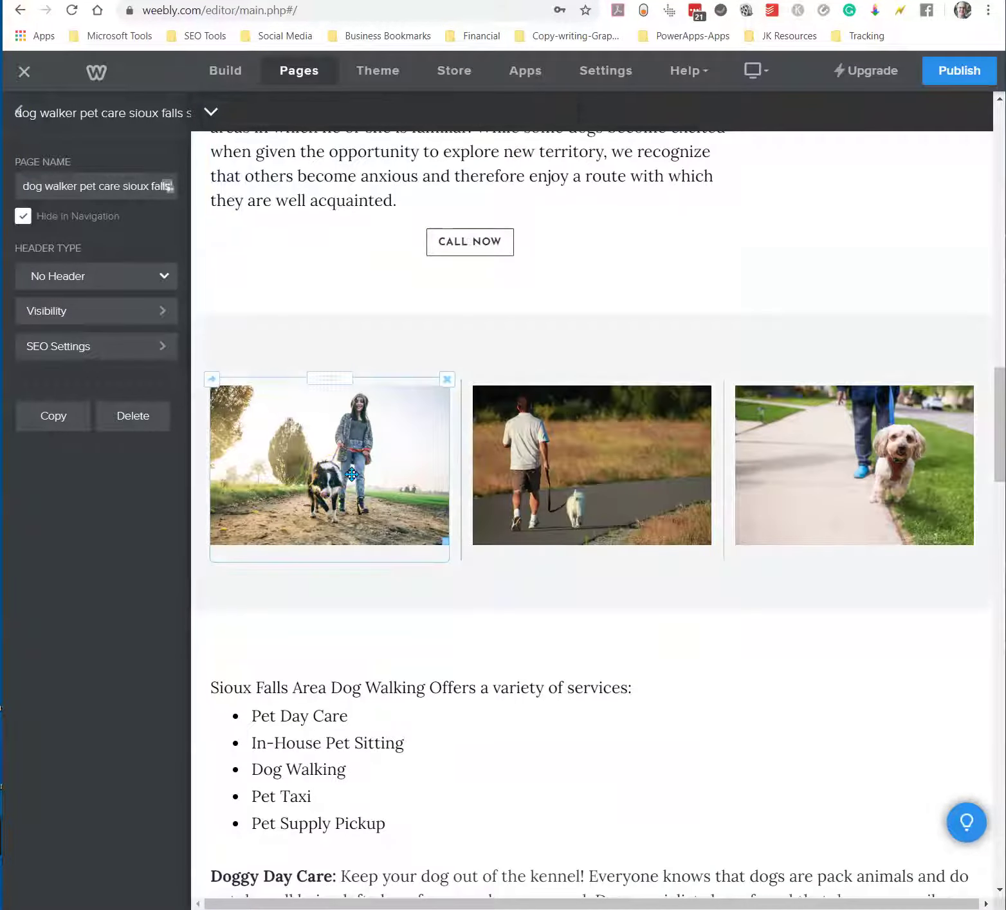
pyautogui.rightClick(352, 475)
pyautogui.click(456, 605)
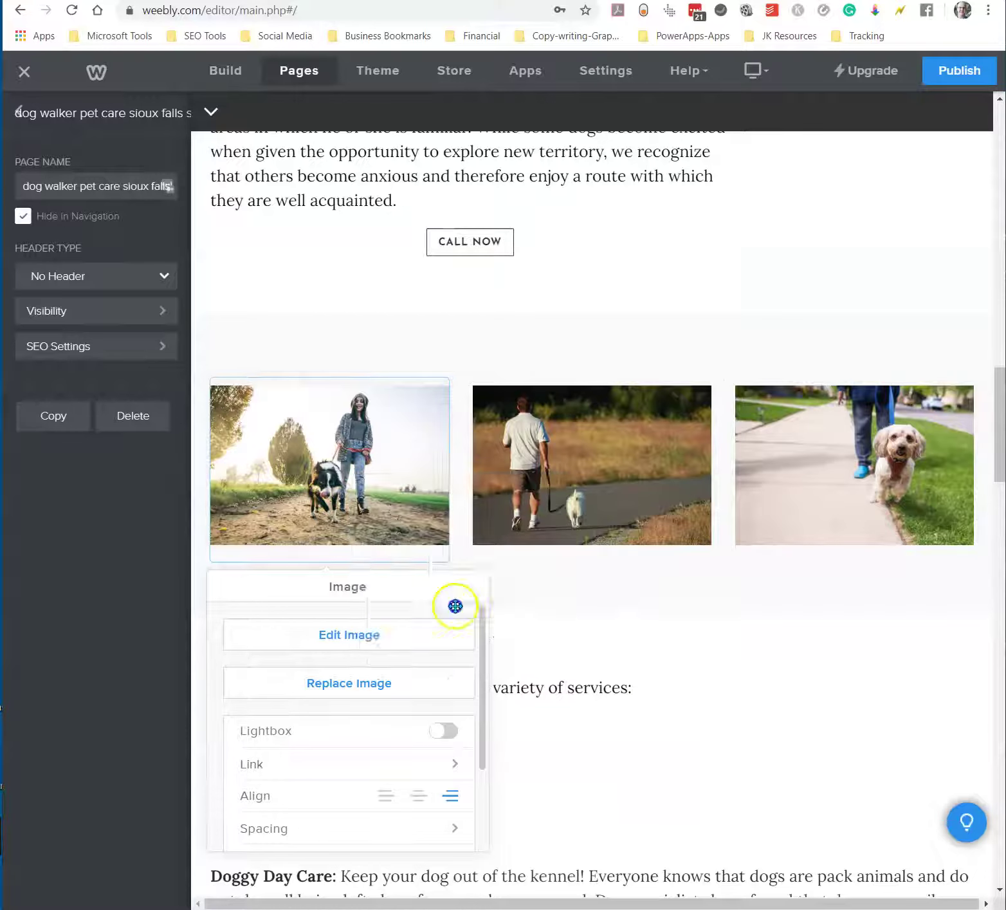
pyautogui.click(320, 531)
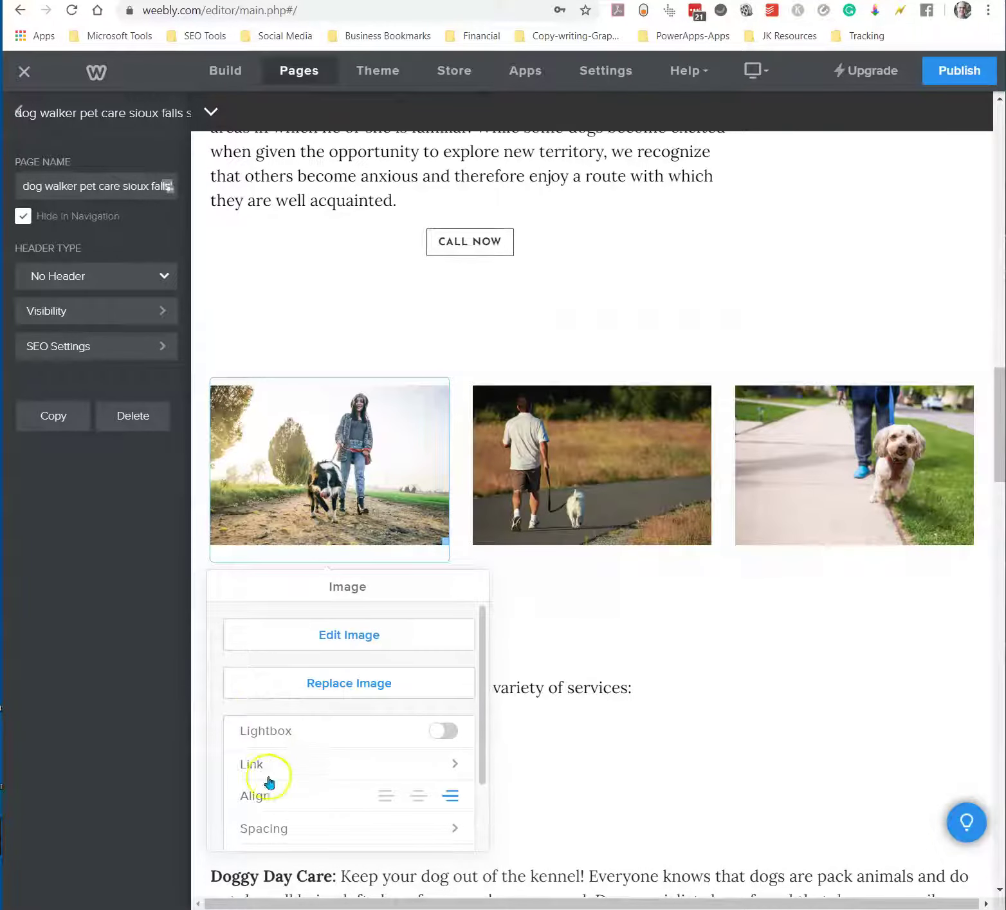
# Replace the photo's alt text with a longer description starting 'young woman walking black and white canine…'
pyautogui.scroll(-2, 347, 759)
pyautogui.click(286, 819)
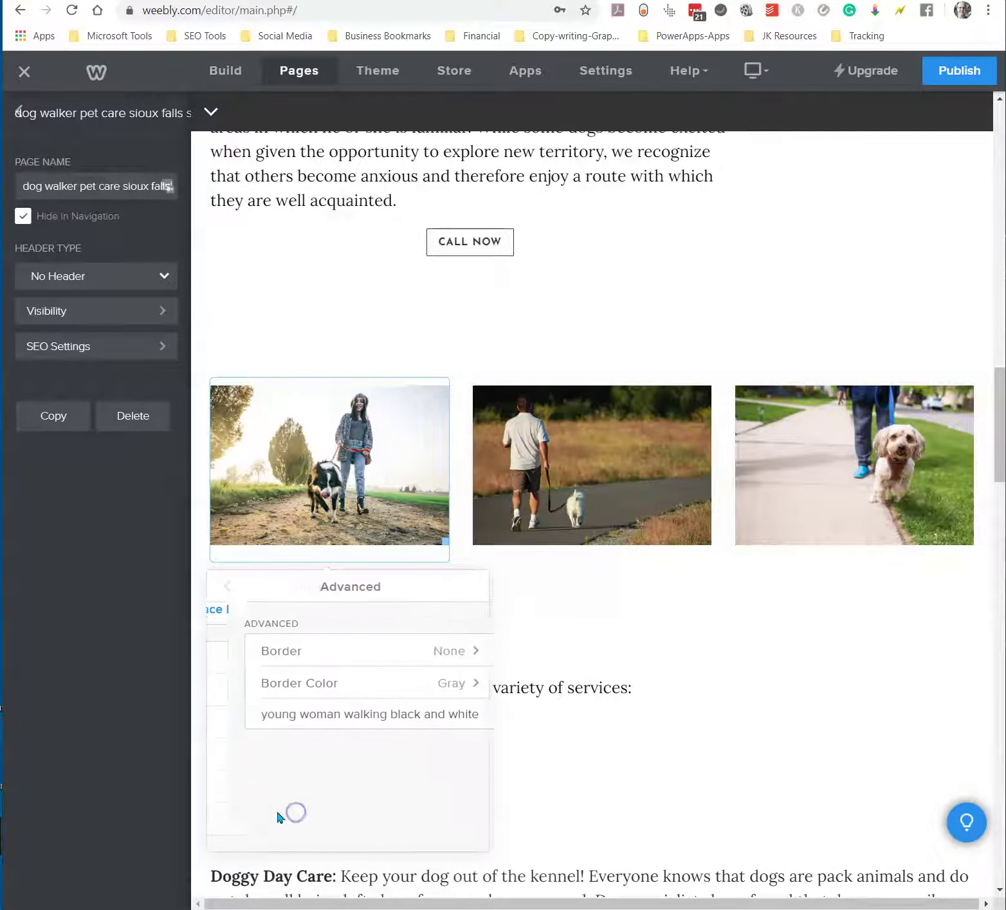
pyautogui.click(367, 713)
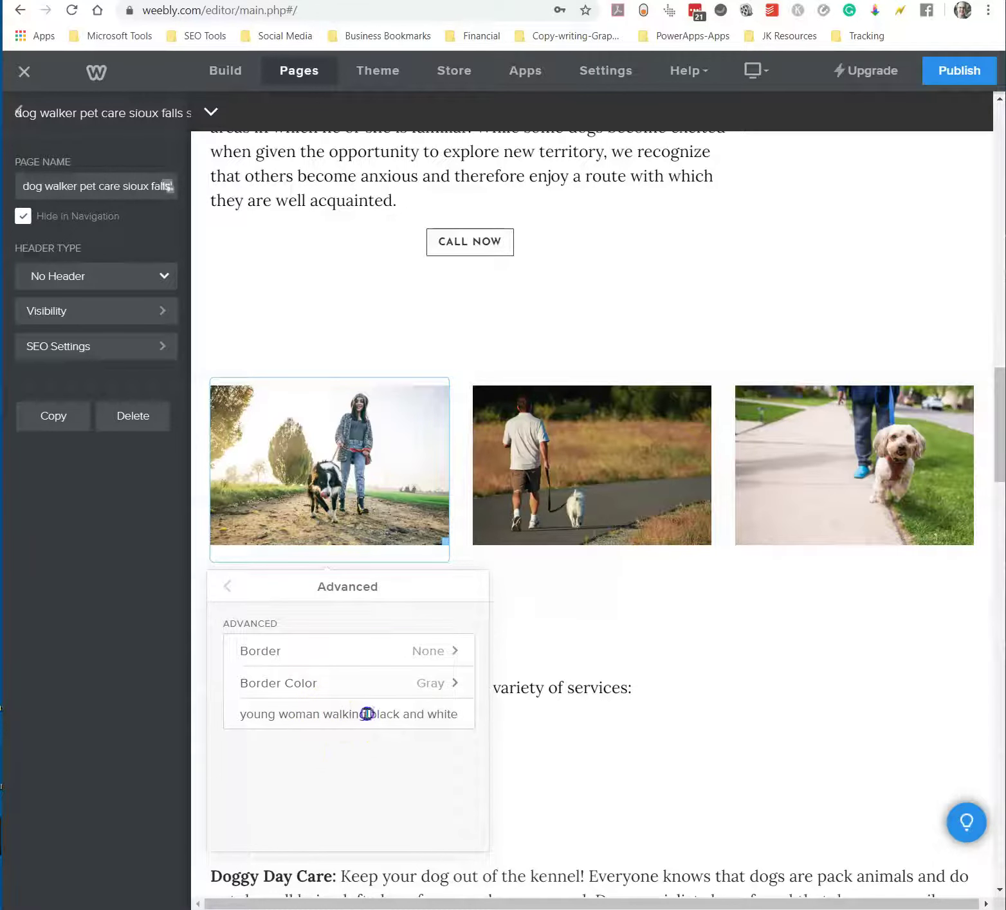
pyautogui.tripleClick(372, 712)
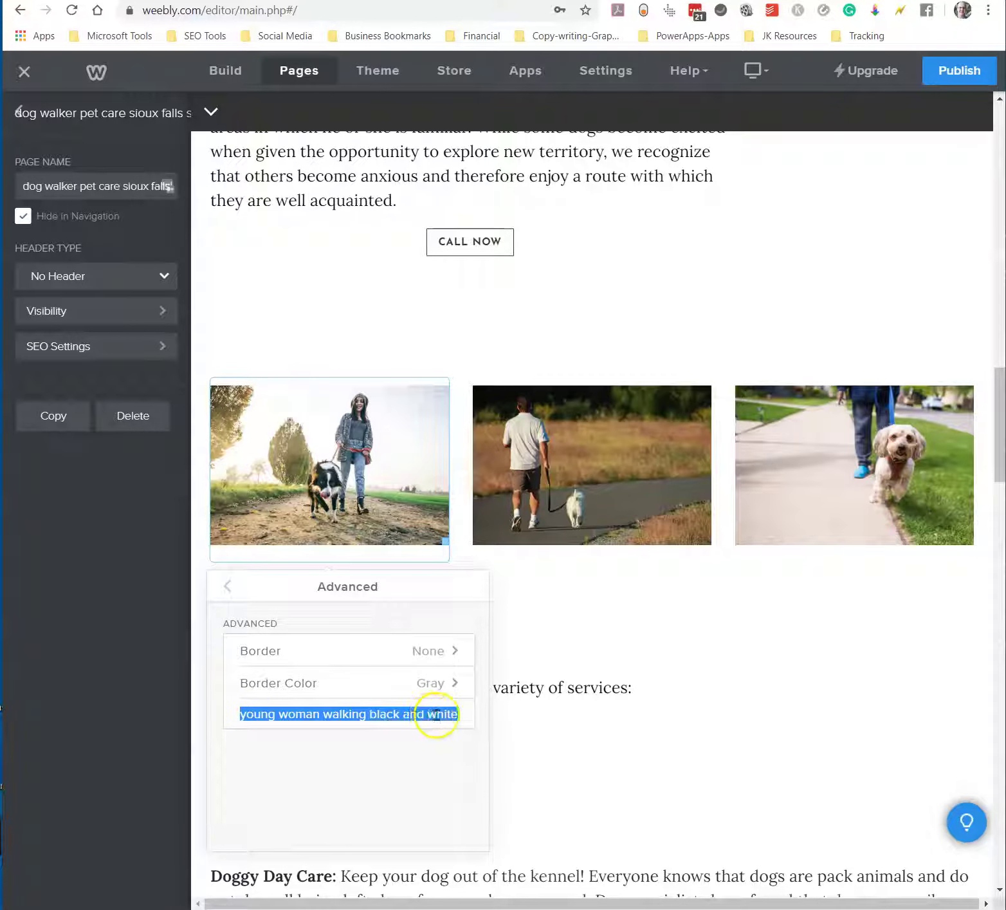
pyautogui.hotkey('ctrl', 'v')
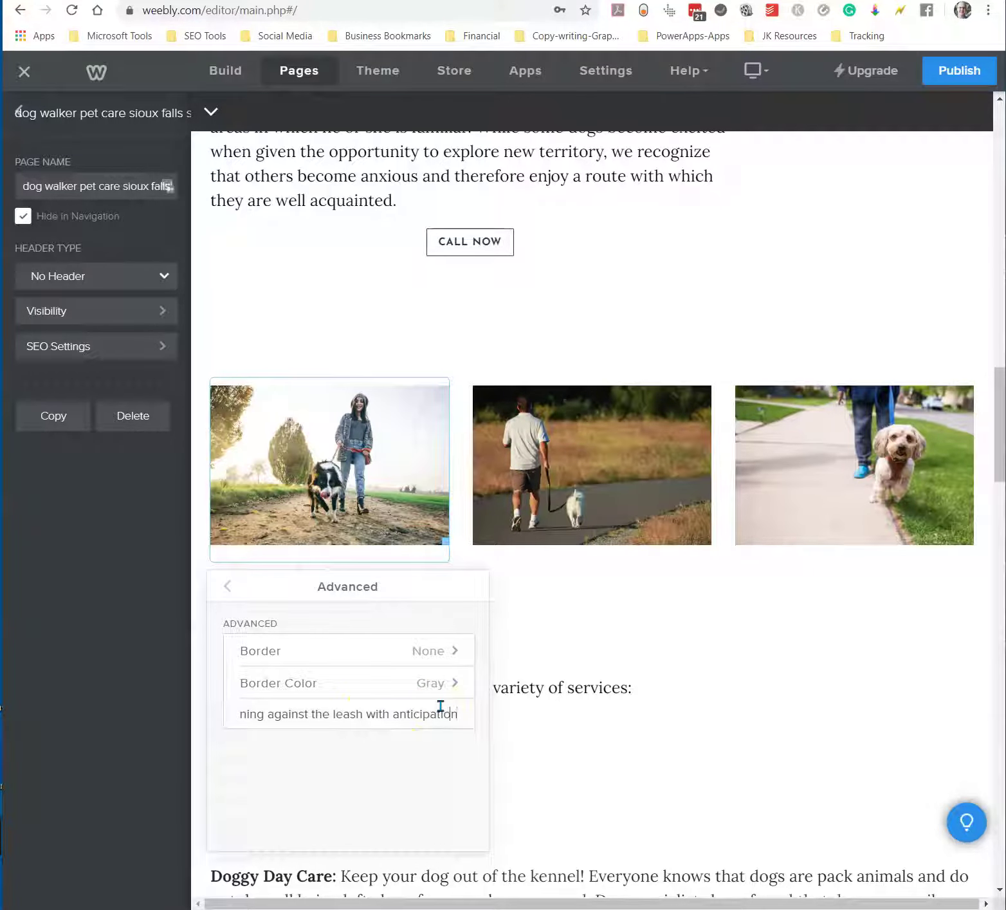
pyautogui.press('Left')
pyautogui.press('Left')
pyautogui.press('Left')
pyautogui.press('Left')
pyautogui.press('Left')
pyautogui.press('Left')
pyautogui.press('Left')
pyautogui.press('Left')
pyautogui.press('Left')
pyautogui.press('Left')
pyautogui.press('Left')
pyautogui.press('Left')
pyautogui.press('Left')
pyautogui.press('Left')
pyautogui.press('Left')
pyautogui.press('Left')
pyautogui.press('Left')
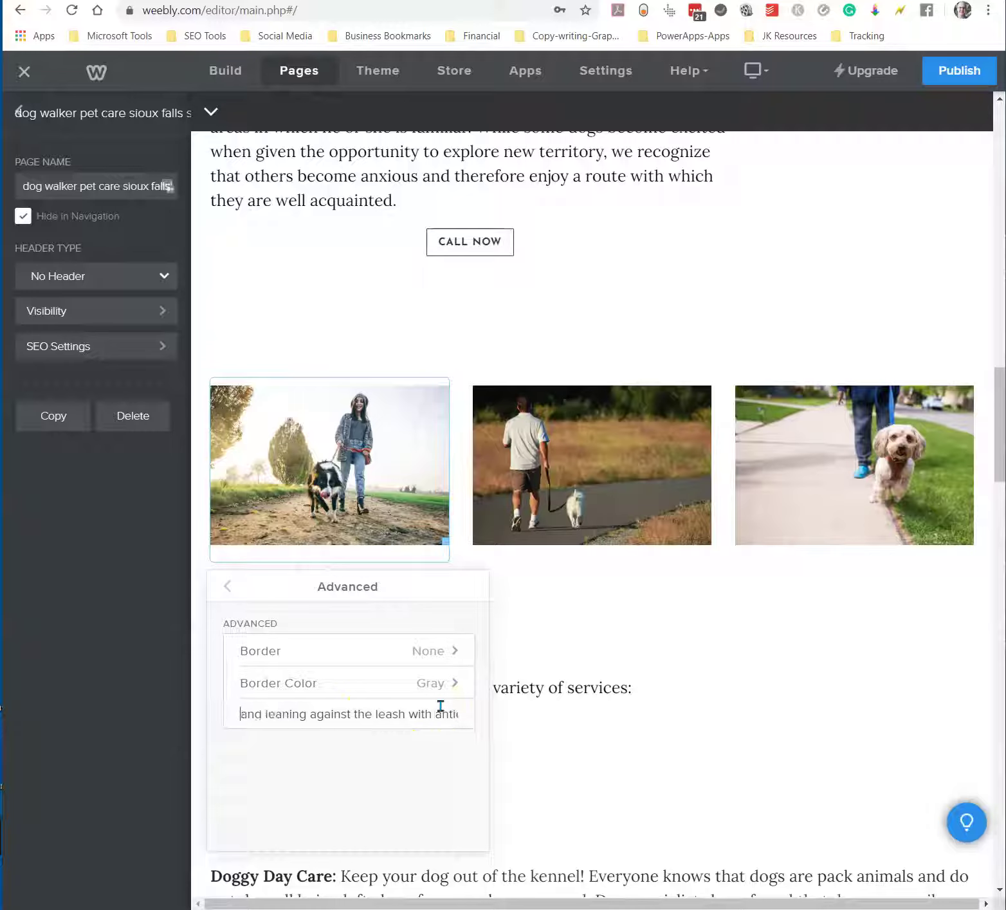
pyautogui.press('Left')
pyautogui.press('Left')
pyautogui.press('Left')
pyautogui.press('Left')
pyautogui.press('Left')
pyautogui.press('Left')
pyautogui.press('Left')
pyautogui.press('Left')
pyautogui.press('Left')
pyautogui.press('Left')
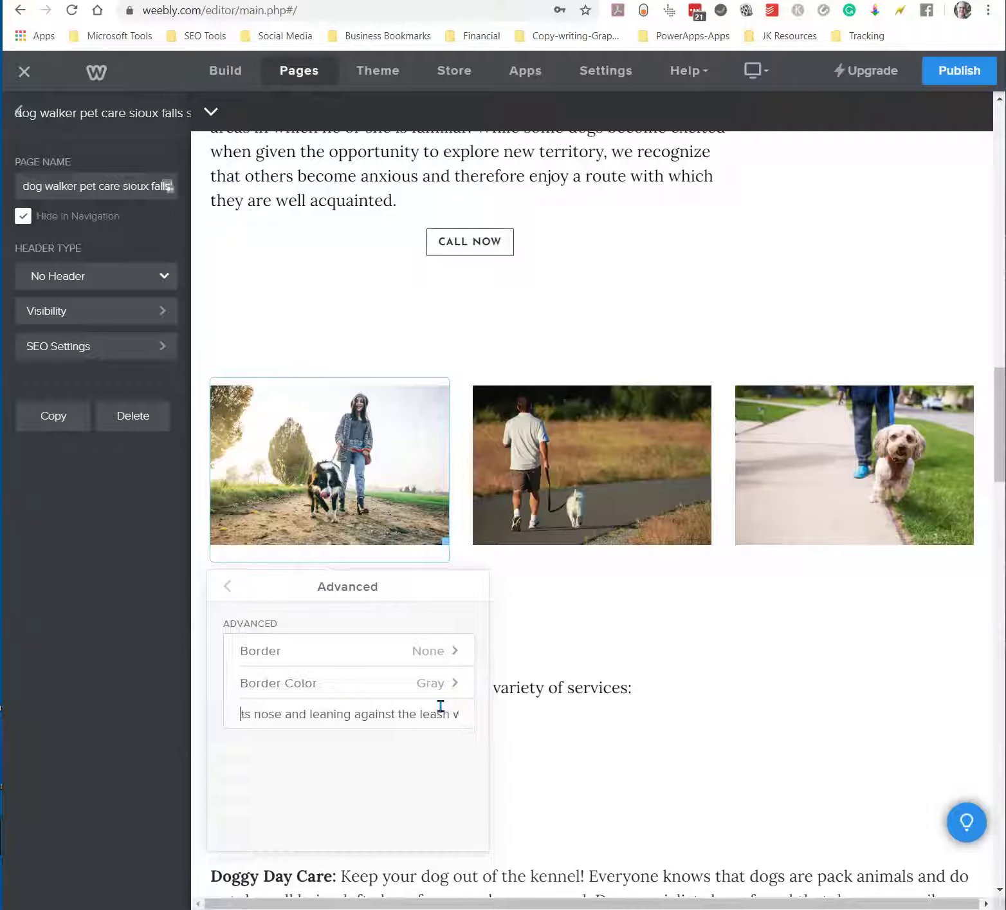
pyautogui.press('Left')
pyautogui.press('Left')
pyautogui.press('Left')
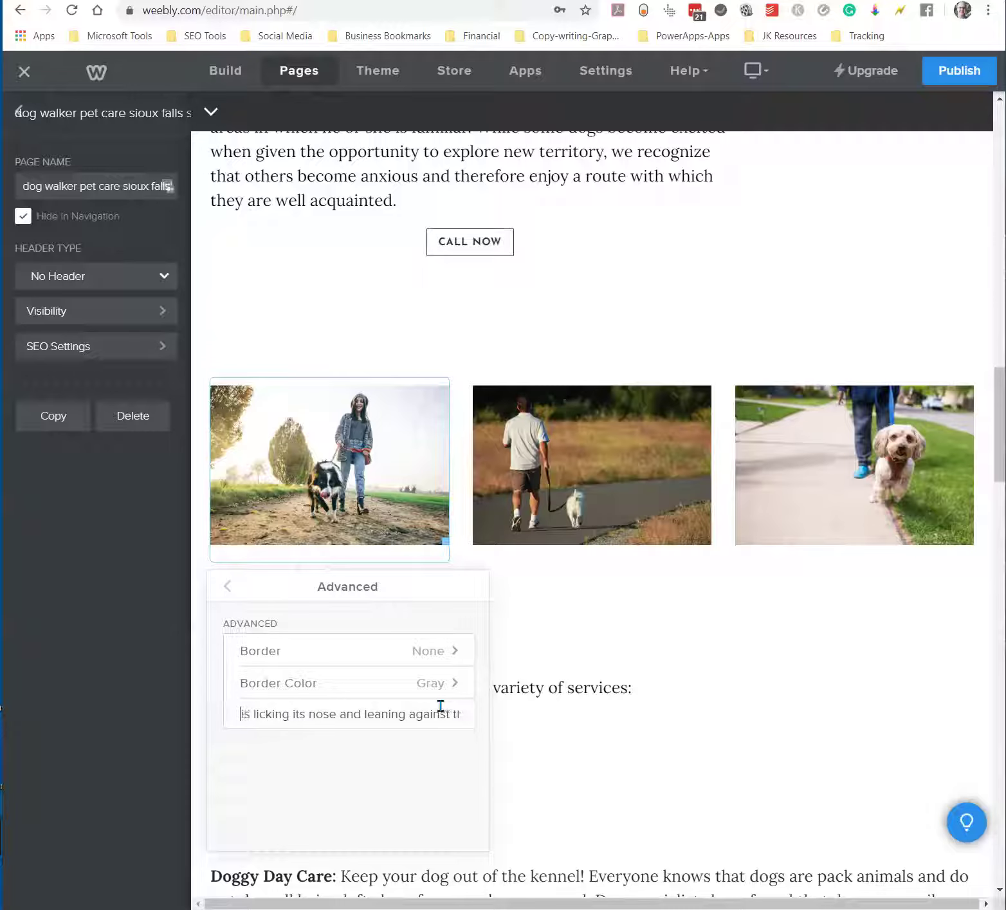
pyautogui.press('Left')
pyautogui.press('Left')
pyautogui.press('Left')
pyautogui.press('Left')
pyautogui.press('Left')
pyautogui.press('Left')
pyautogui.press('Left')
pyautogui.press('Left')
pyautogui.press('Left')
pyautogui.press('Left')
pyautogui.press('Left')
pyautogui.press('Left')
pyautogui.press('Left')
pyautogui.press('Left')
pyautogui.press('Left')
pyautogui.press('Left')
pyautogui.press('Left')
pyautogui.press('Left')
pyautogui.press('Left')
pyautogui.press('Left')
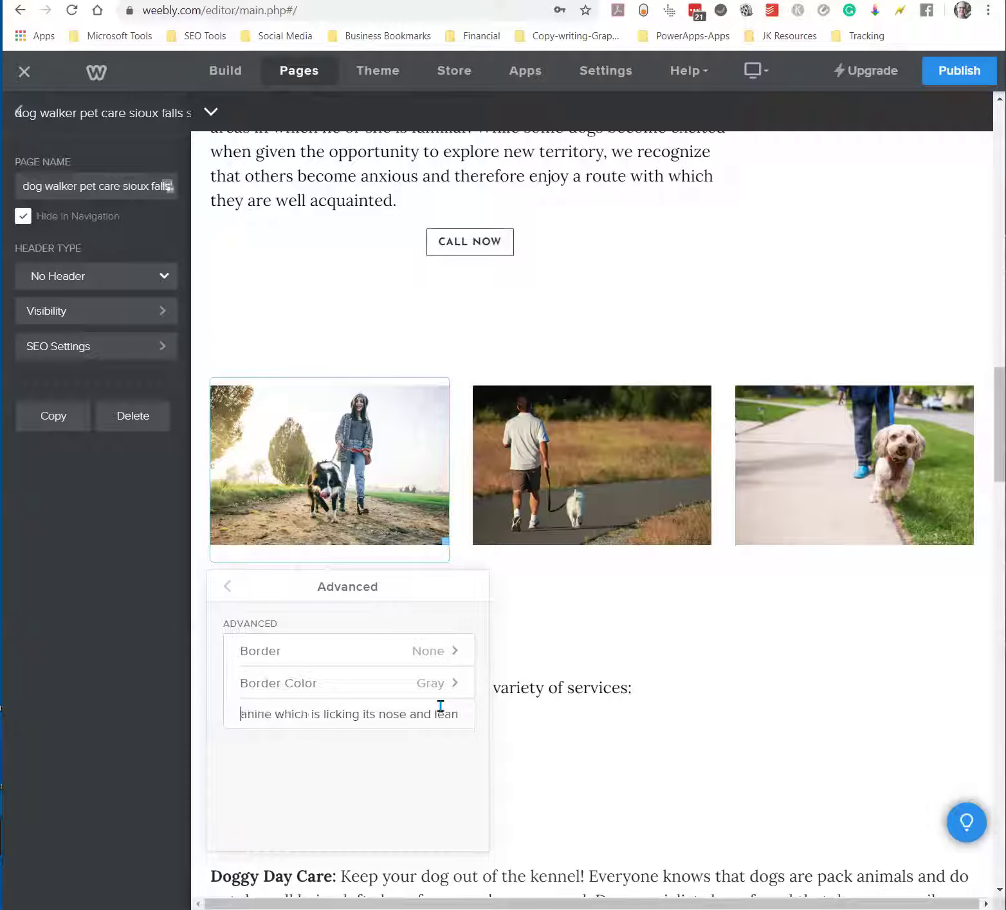
pyautogui.write('young woman walking black and white')
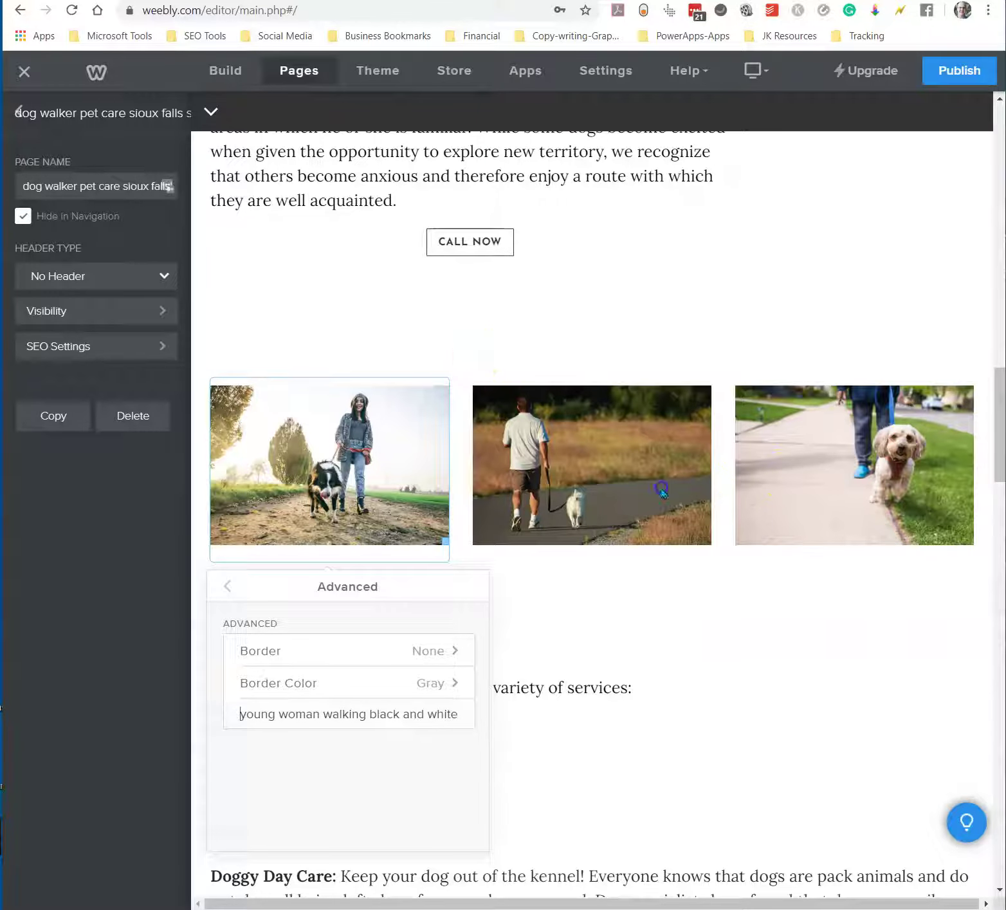
# Close the photo's advanced settings and scroll down through the services text
pyautogui.click(876, 494)
pyautogui.scroll(-3, 618, 605)
pyautogui.click(618, 608)
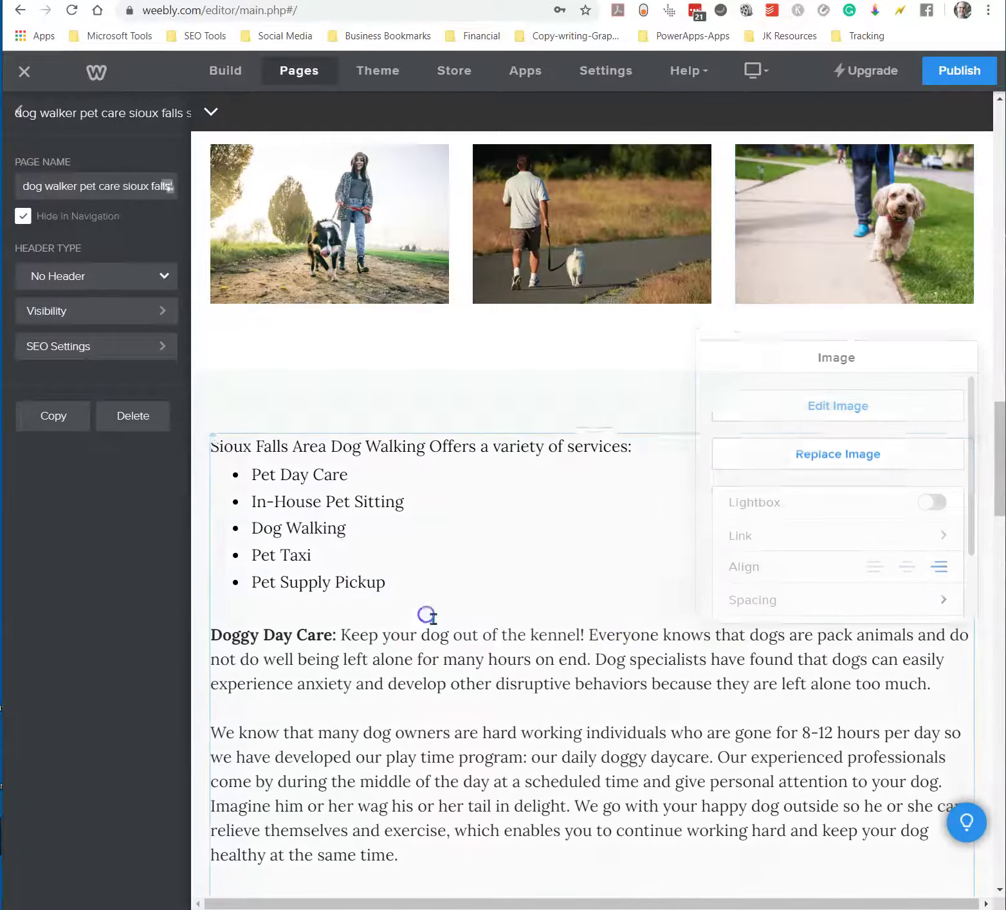
pyautogui.scroll(-20, 534, 666)
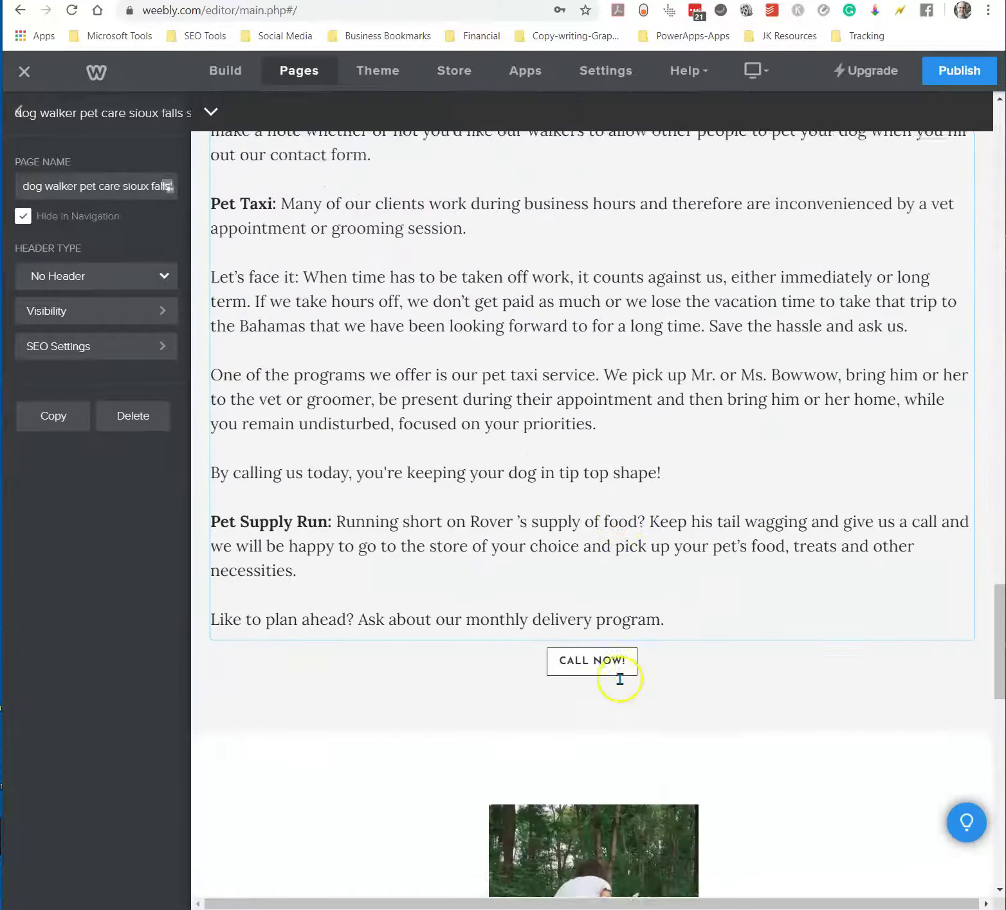
pyautogui.scroll(-7, 619, 679)
pyautogui.scroll(5, 810, 511)
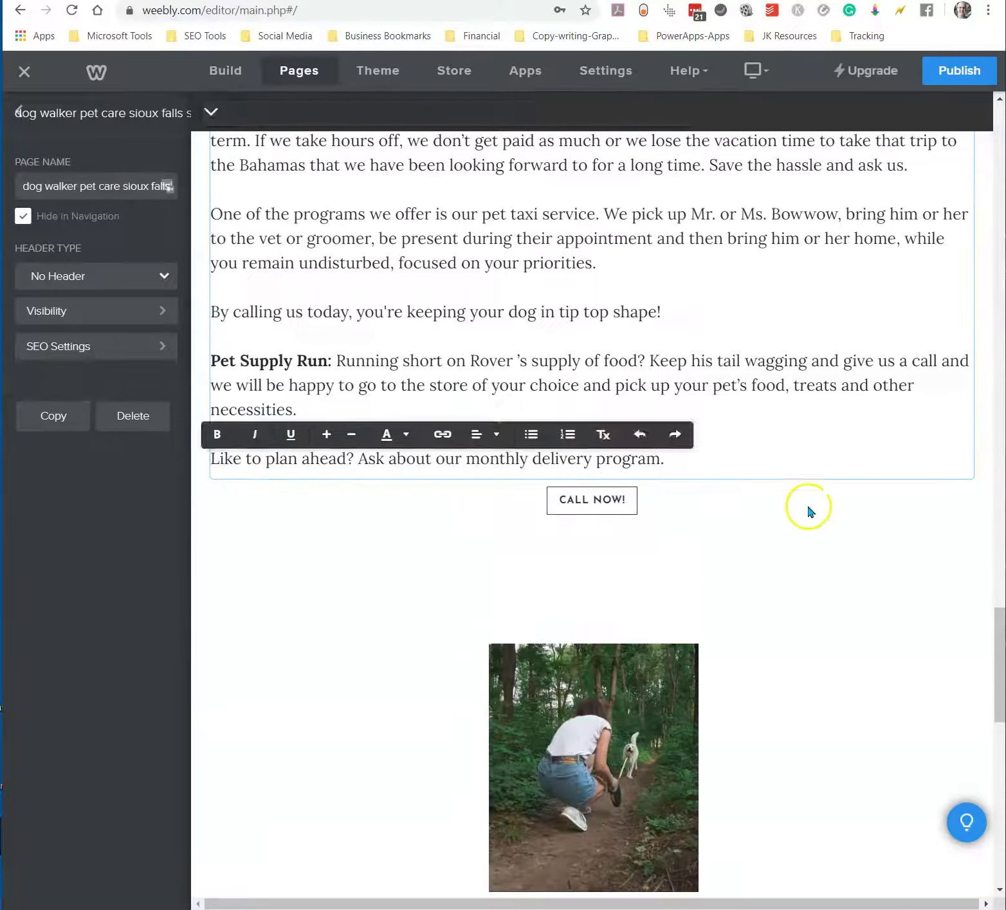
# Click into the Pet Supply Run text, then scroll back to the top of the page
pyautogui.click(571, 388)
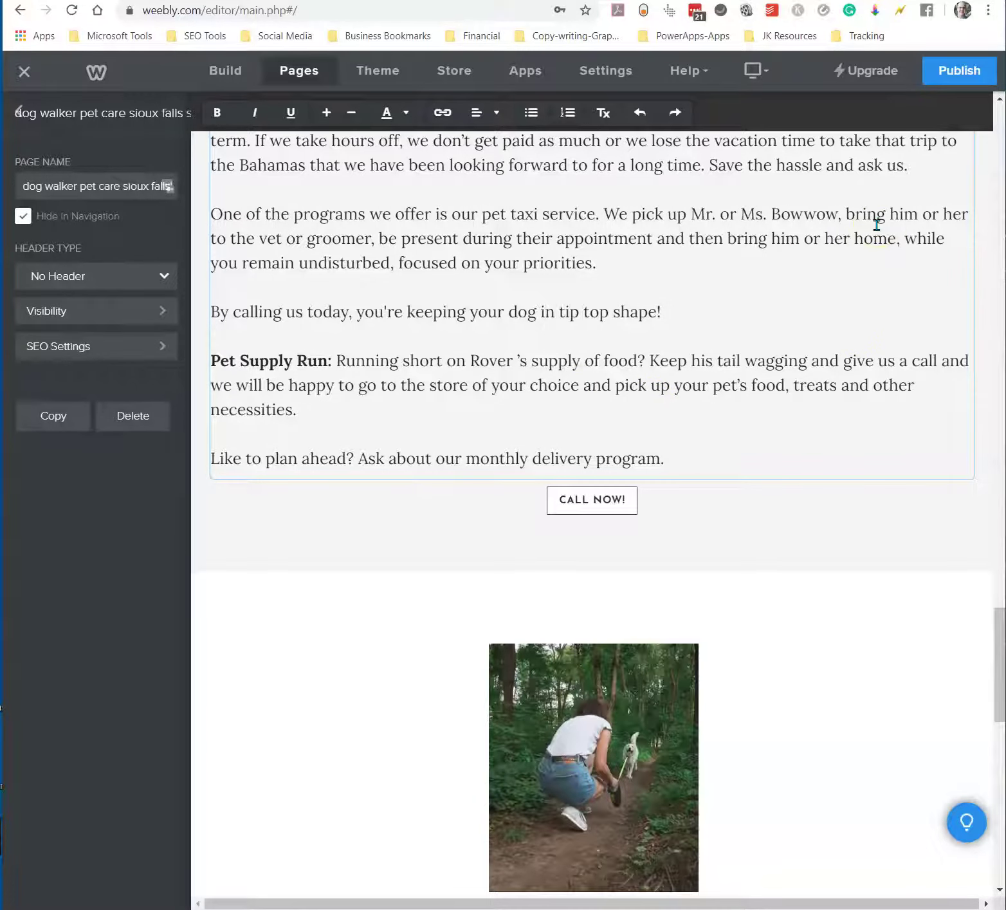
pyautogui.click(530, 232)
pyautogui.scroll(15, 804, 284)
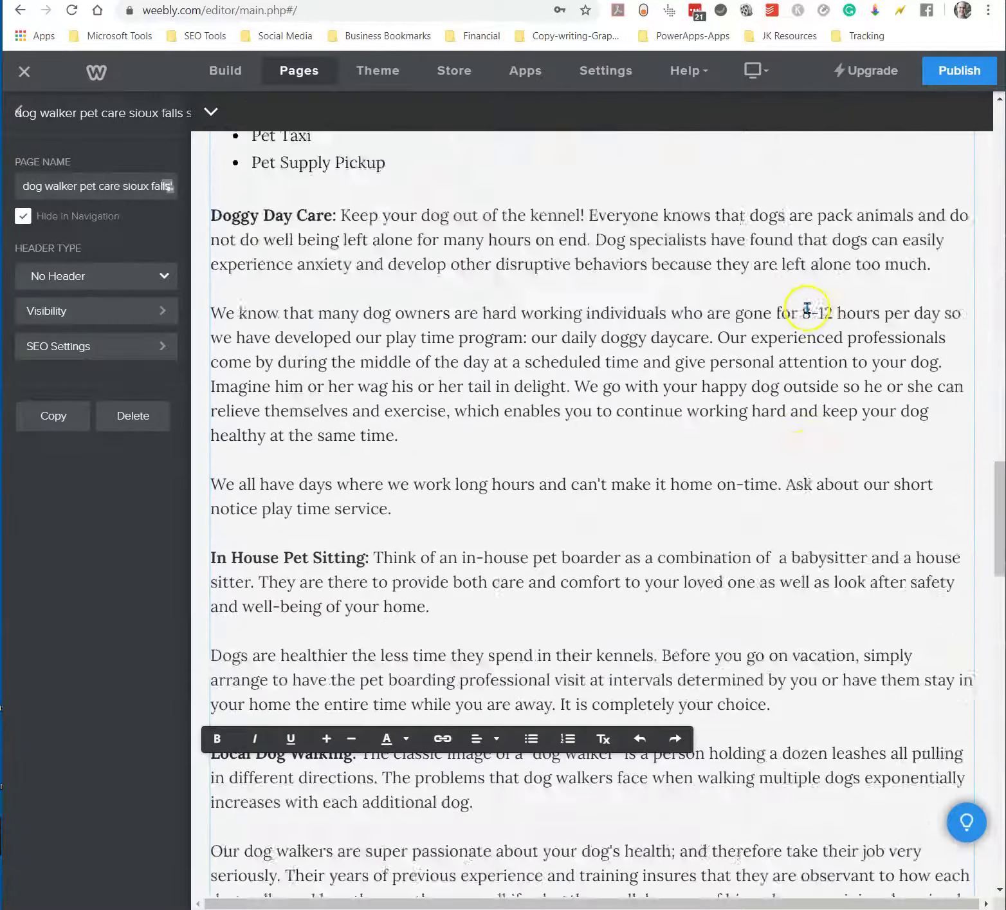
pyautogui.scroll(20, 807, 308)
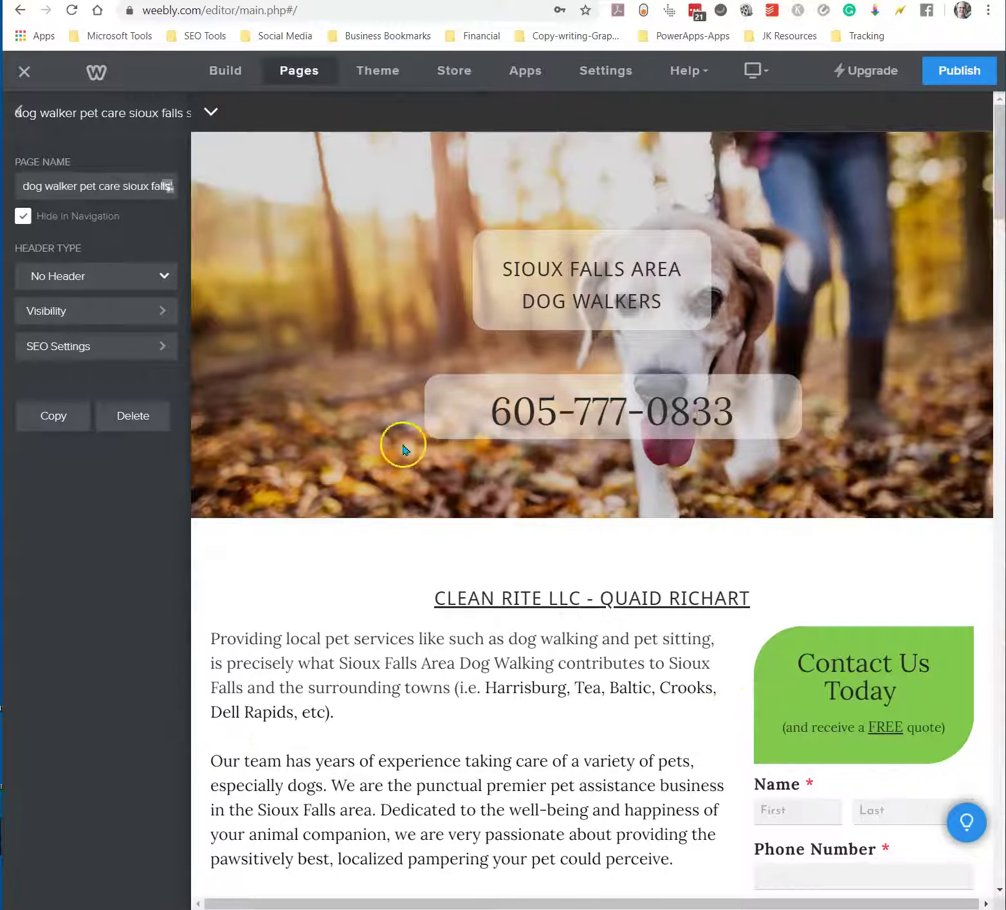
# Close the Weebly editor and review the Dog Walking Sioux Falls dashboard stats: 5 visitors, 13 page views
pyautogui.click(24, 73)
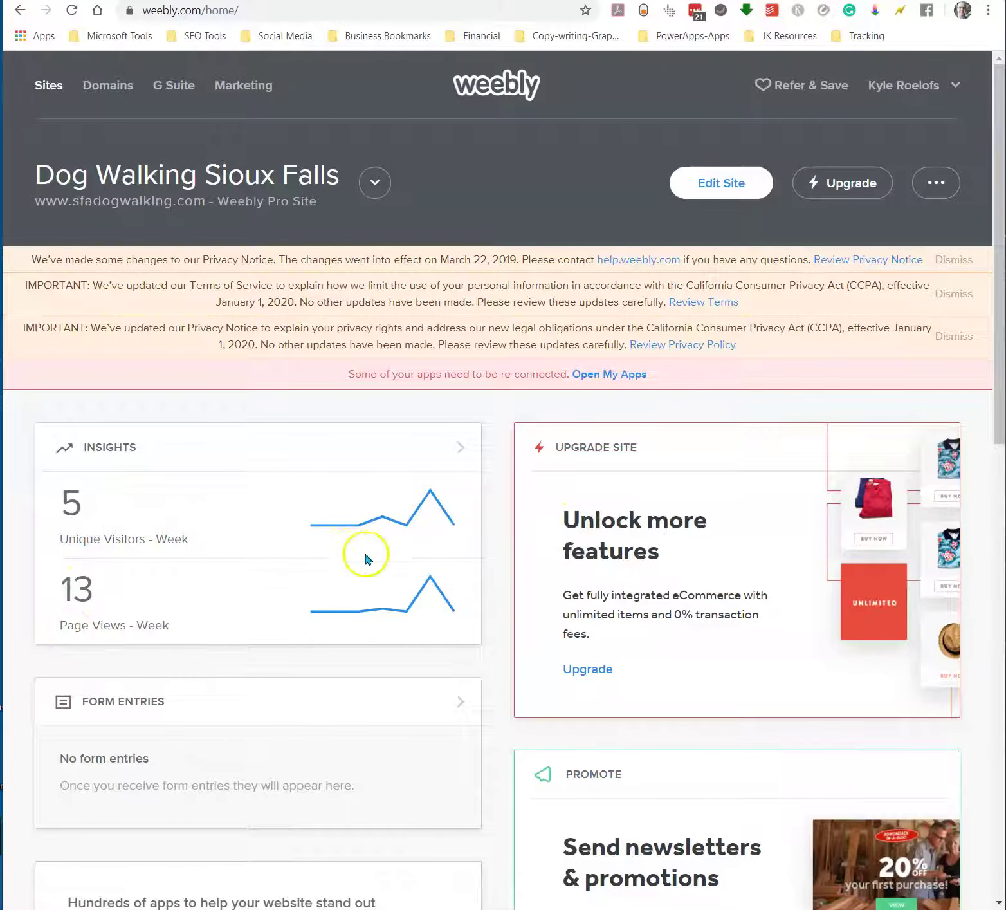
pyautogui.scroll(-5, 380, 565)
pyautogui.scroll(5, 475, 602)
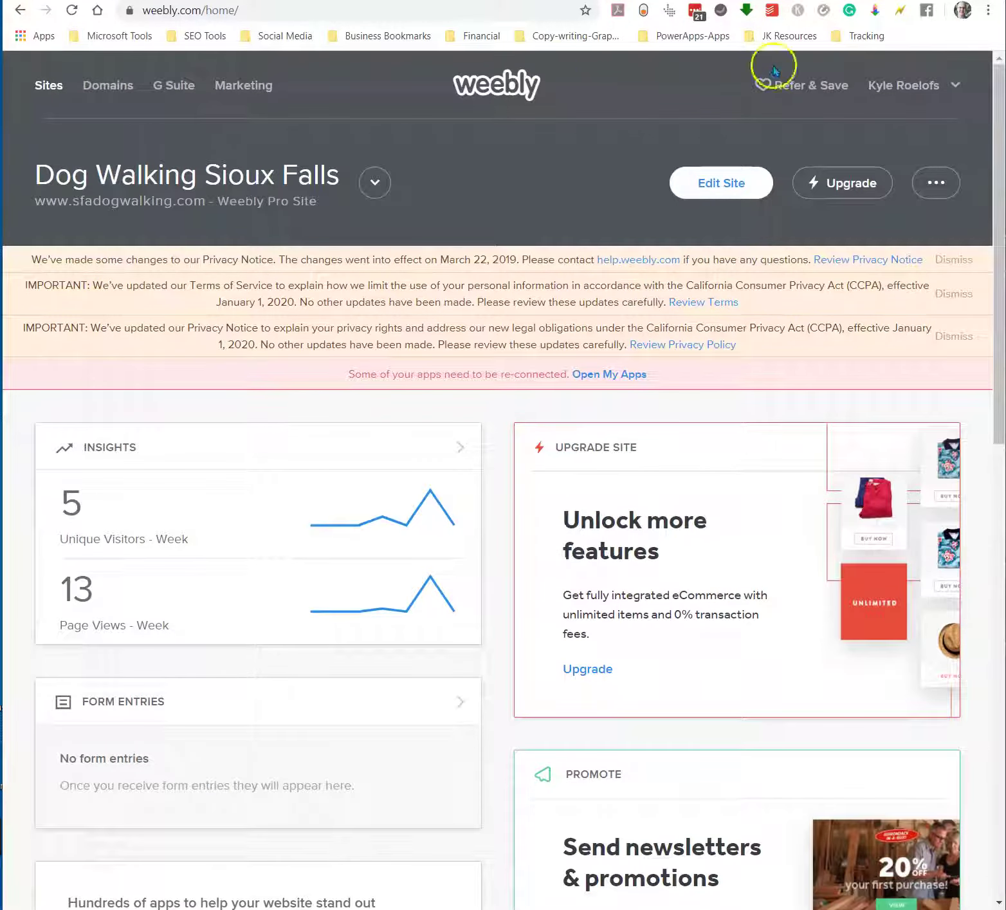